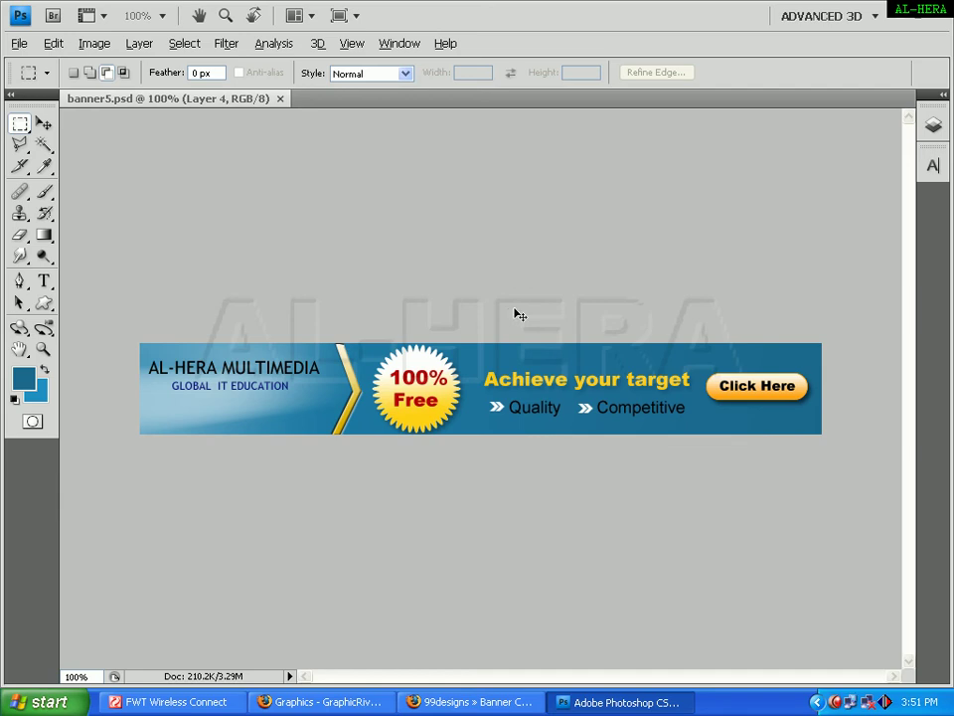
Check the reference banner's pixel dimensions in Image Size without changing anything
key(ctrl+plus)
key(ctrl+minus)
click(98, 45)
click(136, 169)
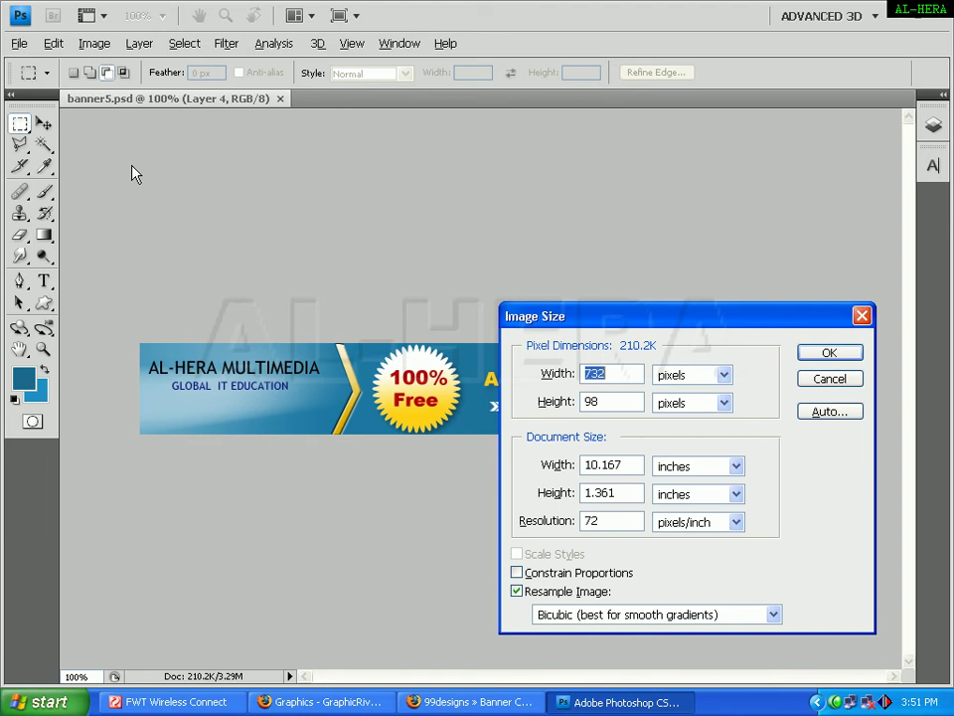
click(810, 381)
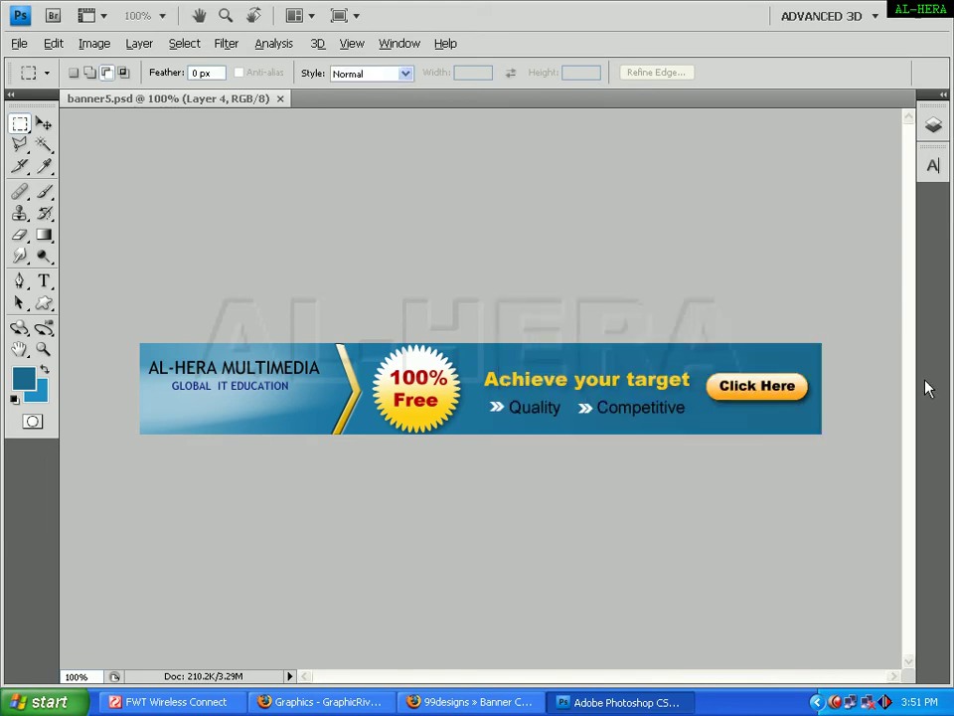
Create a new document 758 px wide by 98 px high
click(17, 43)
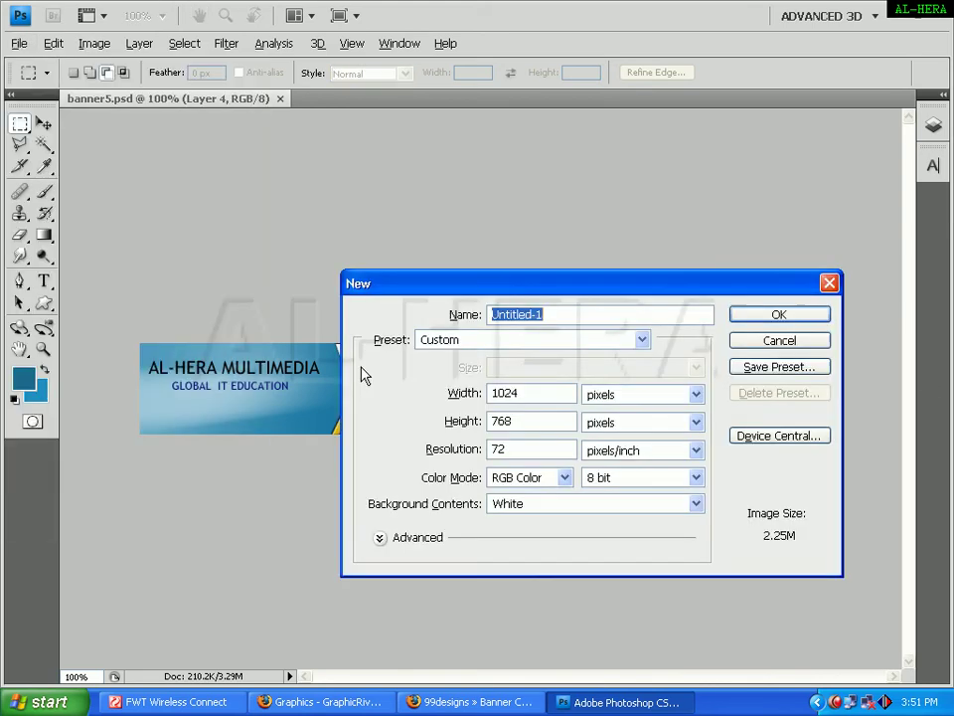
double_click(543, 394)
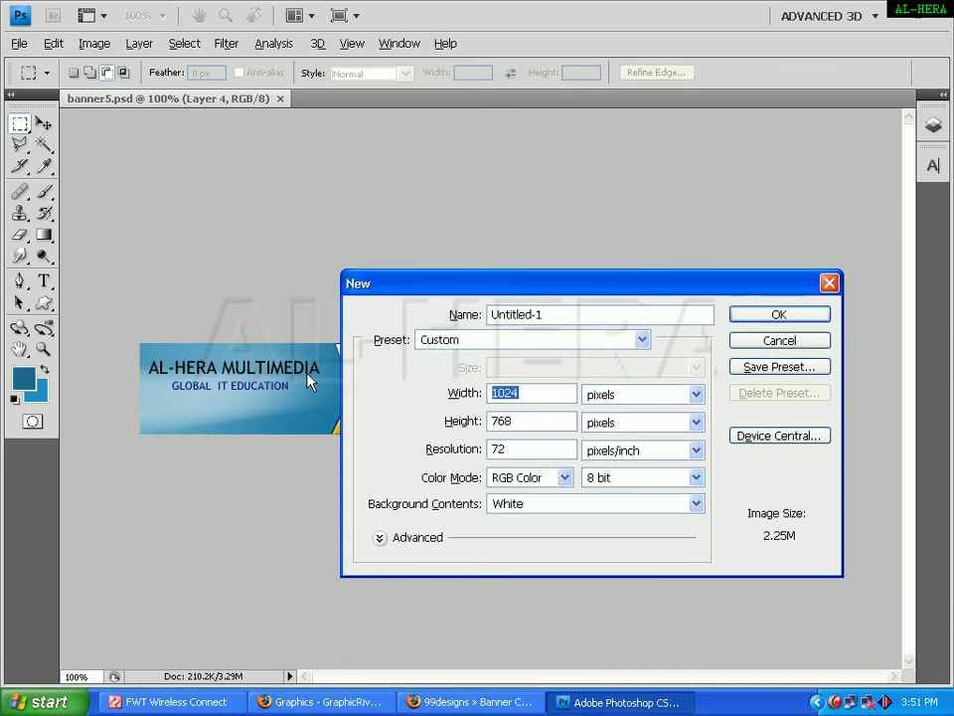
text(7)
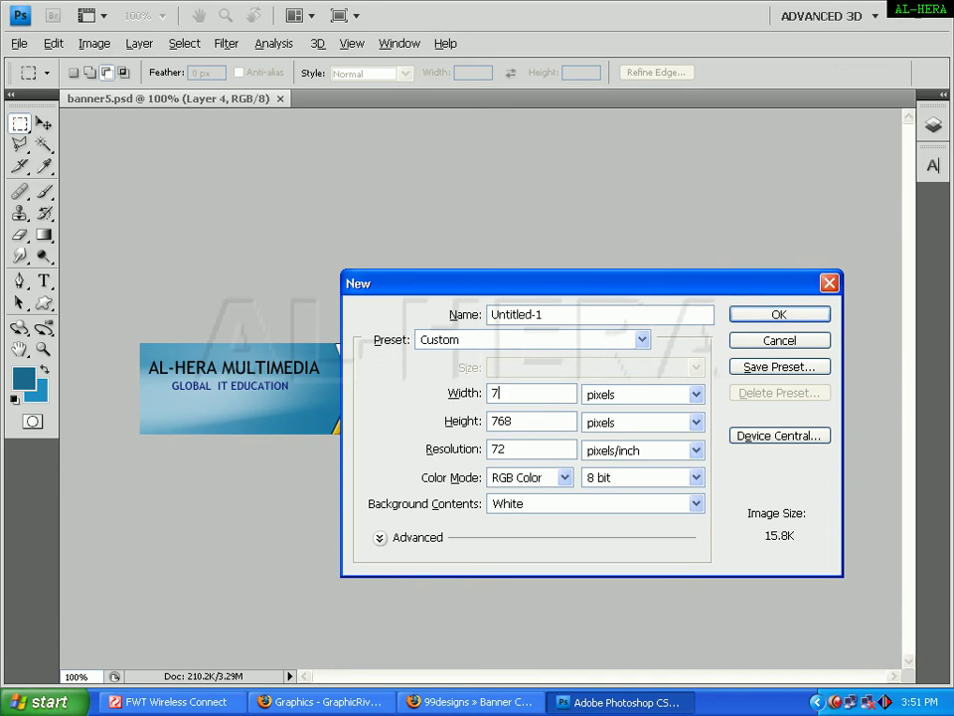
text(58)
key(Tab)
text(9)
text(8)
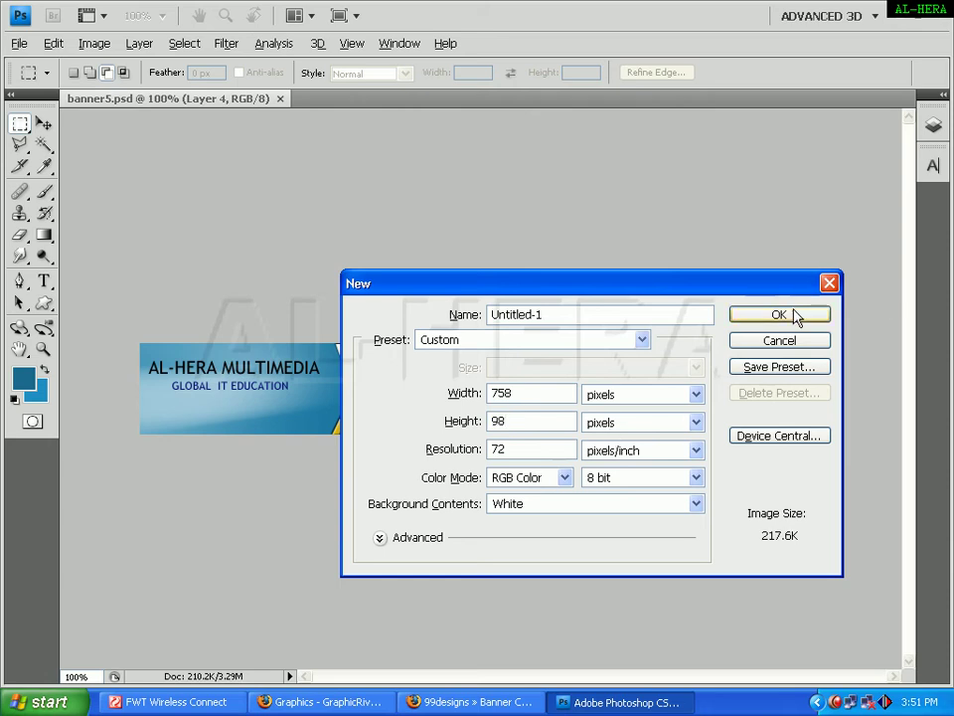
click(790, 315)
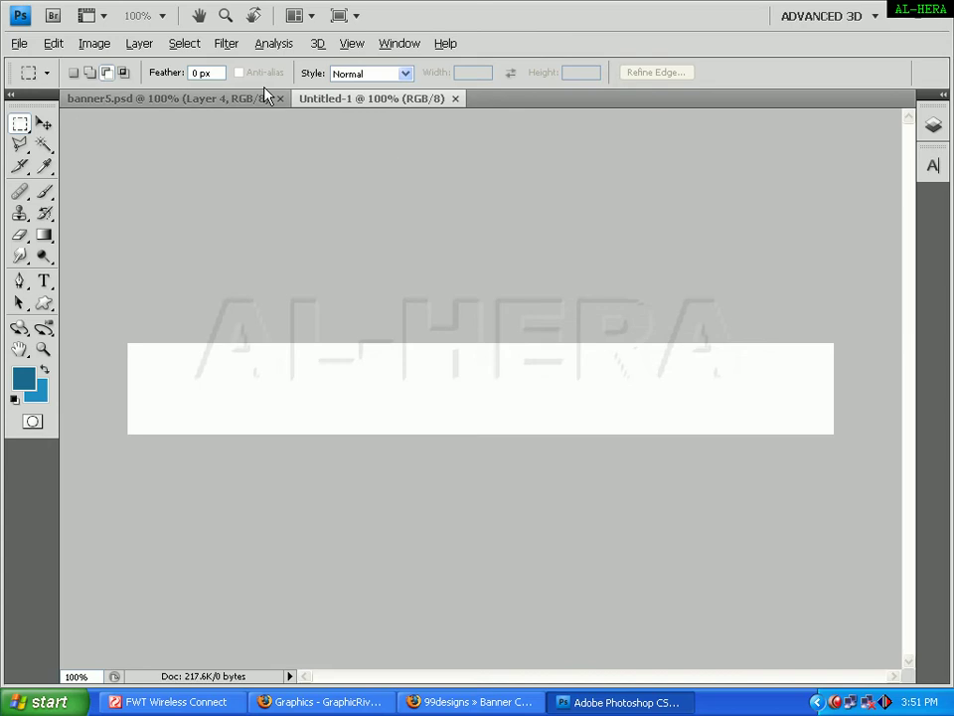
Set the foreground colour to dark blue 1c688d
click(260, 98)
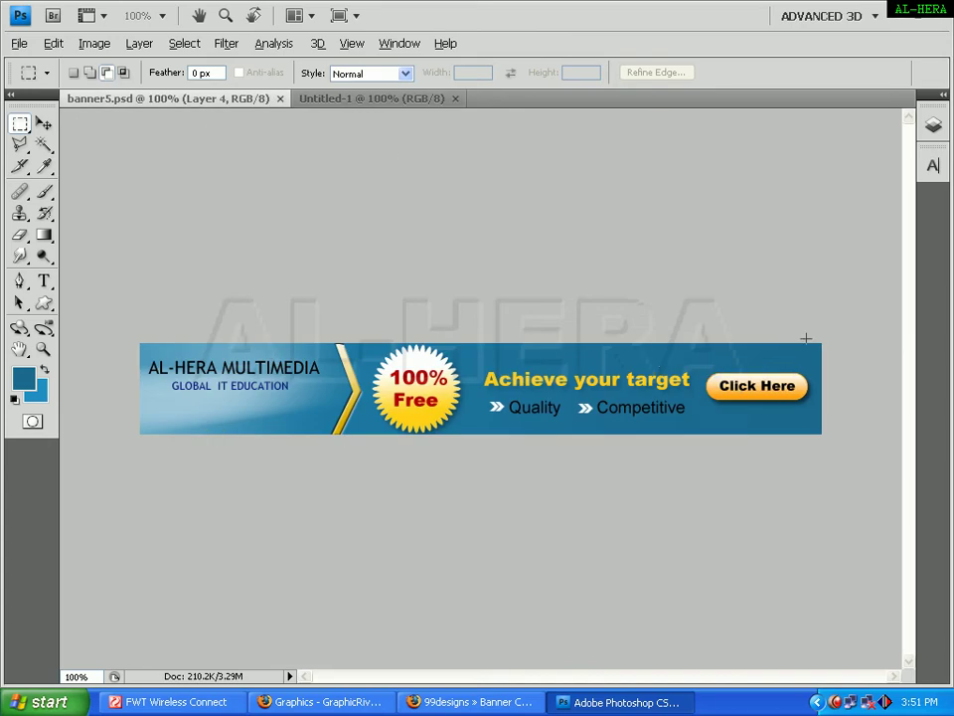
click(403, 100)
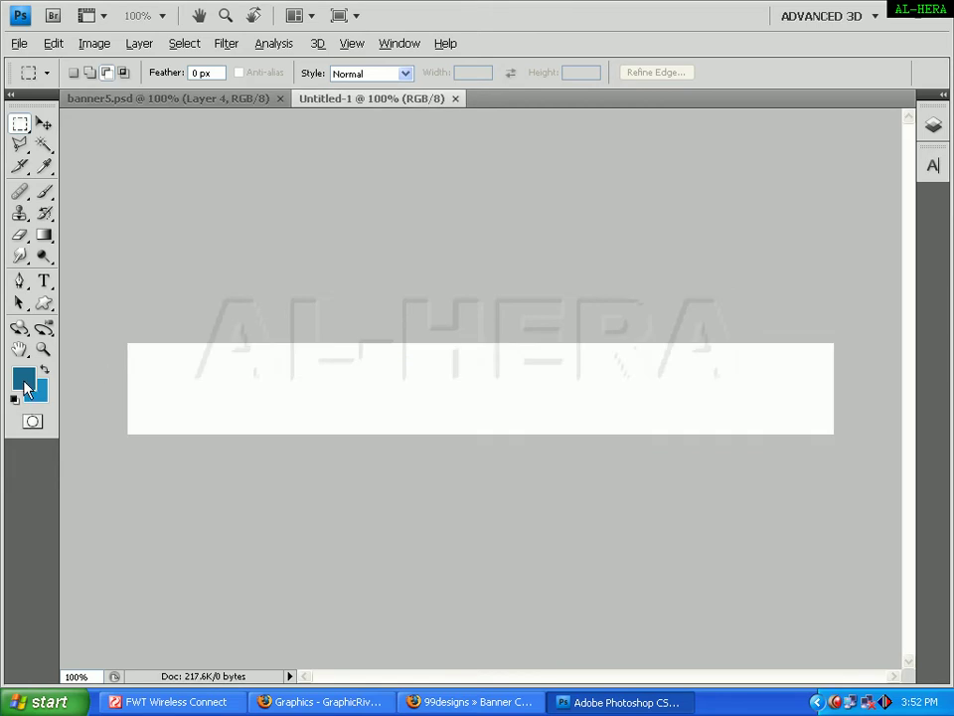
click(24, 380)
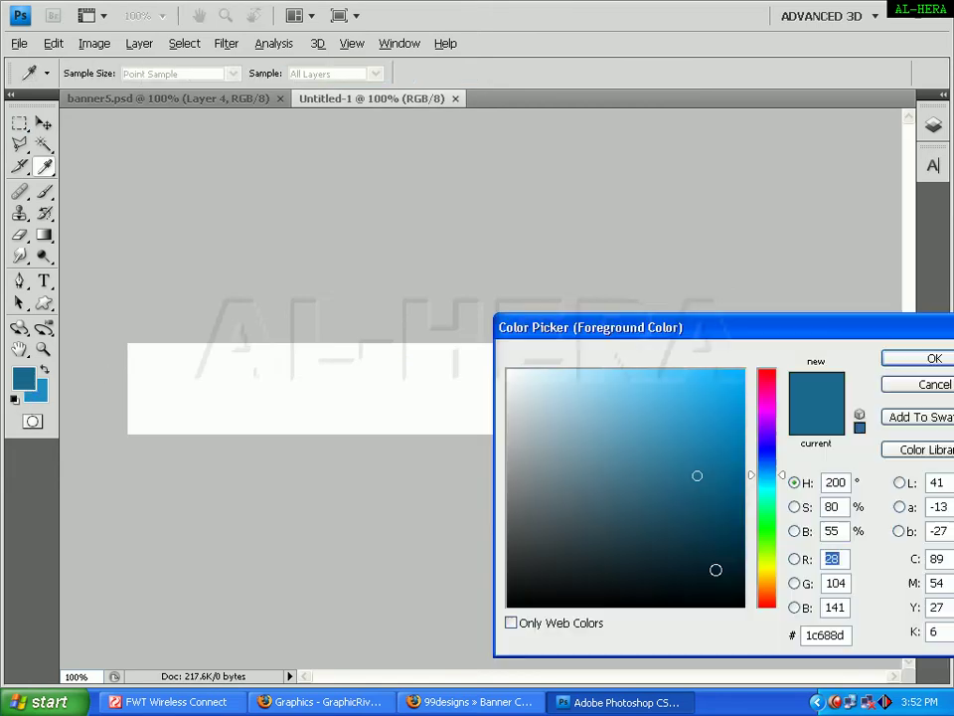
click(825, 636)
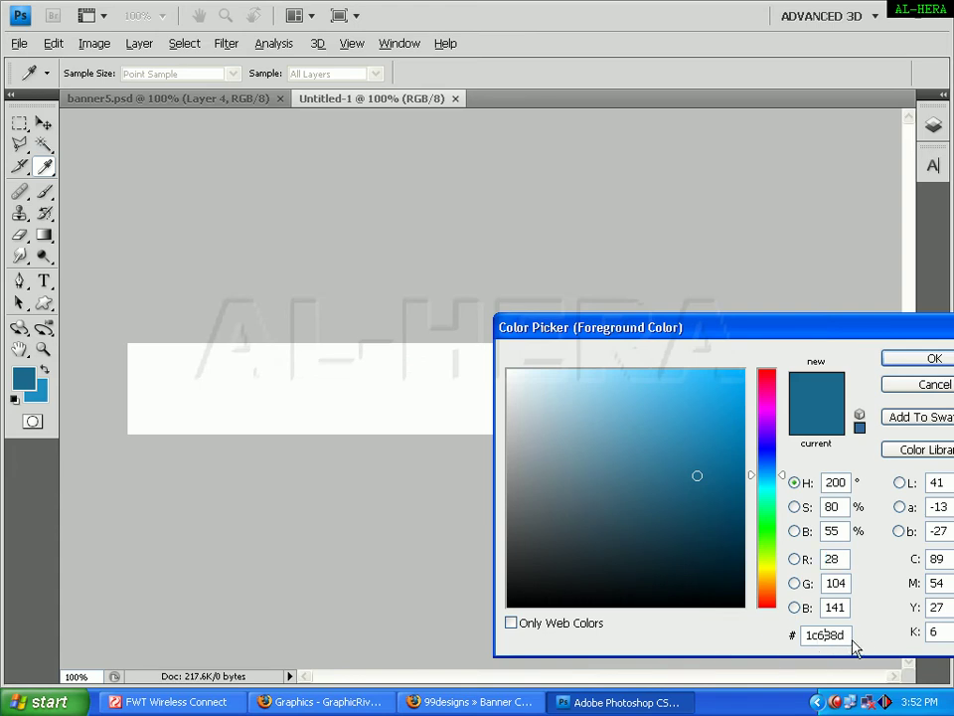
drag(918, 333, 870, 320)
click(766, 339)
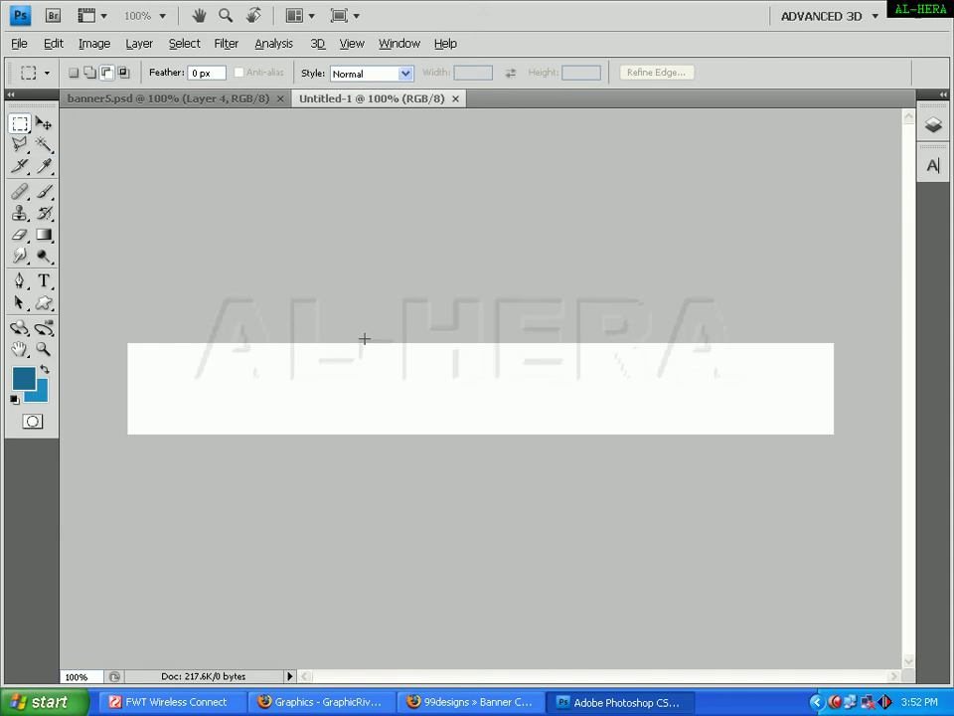
Set the background colour to lighter blue 208ec3, then view banner5.psd again
click(41, 395)
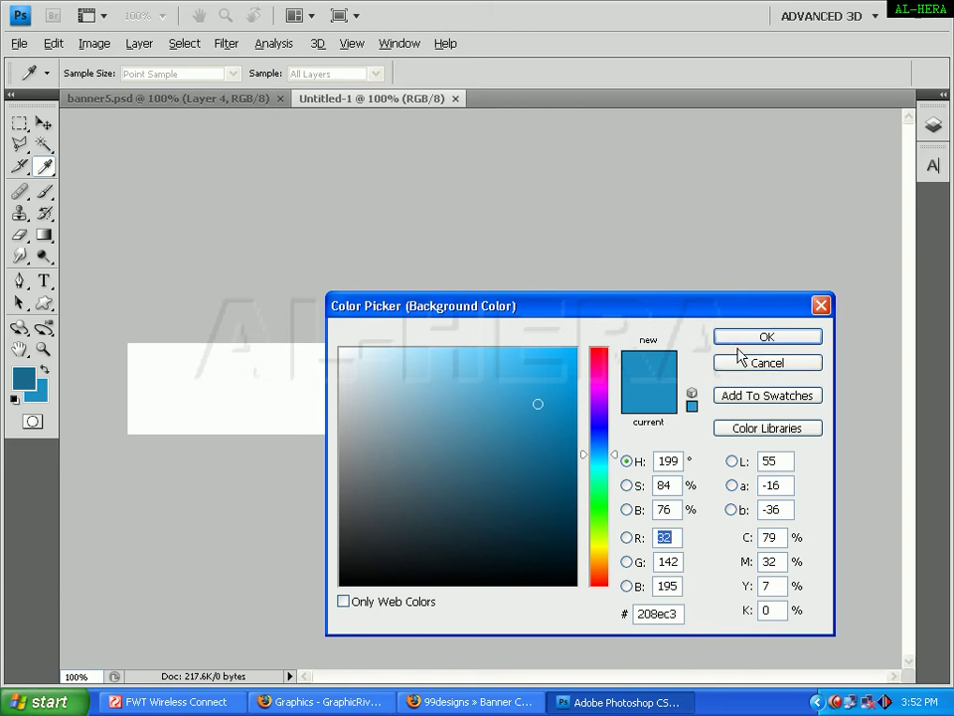
click(676, 614)
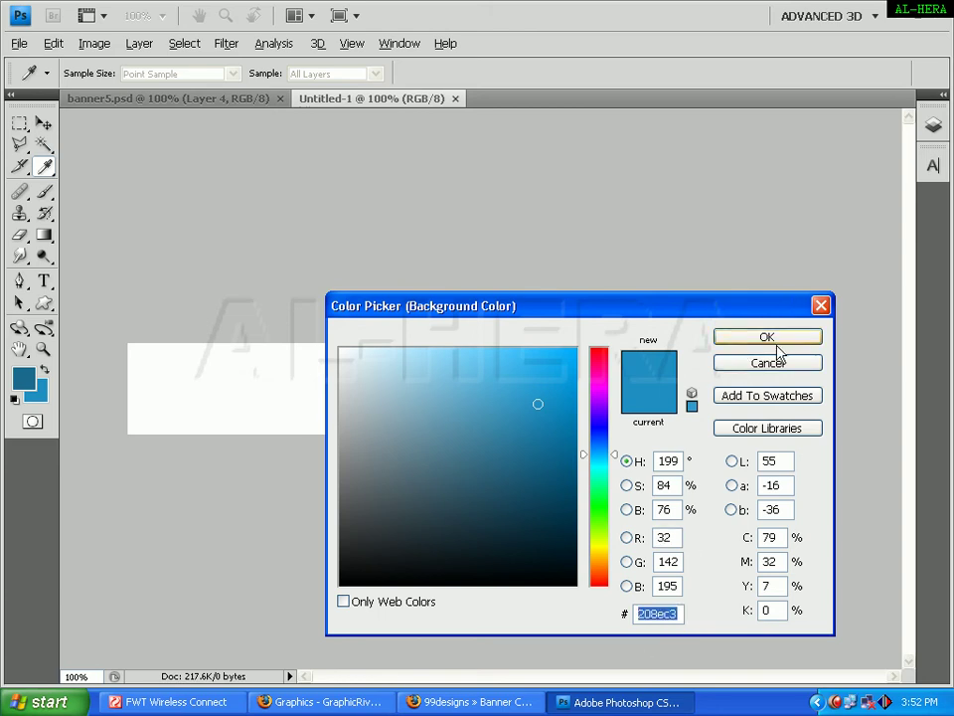
click(767, 338)
key(m)
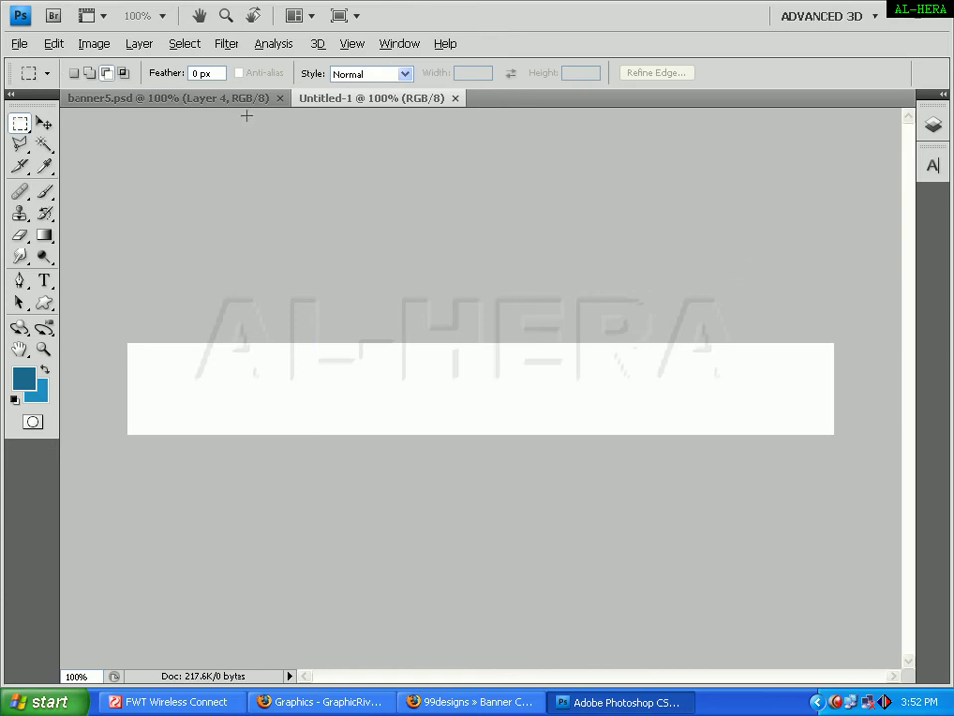
click(203, 100)
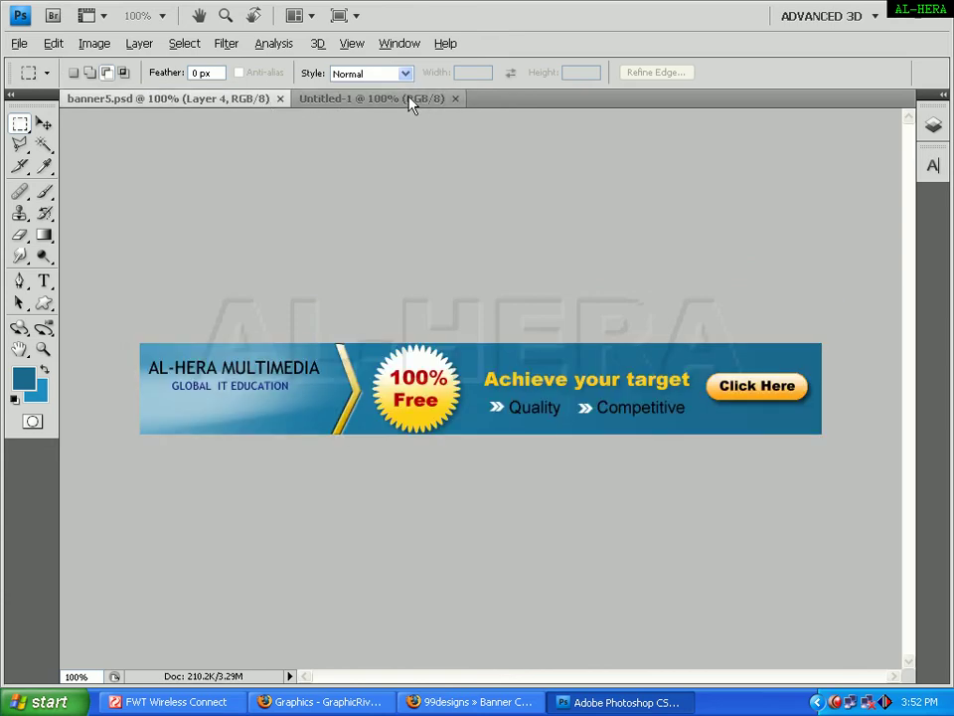
Drag a horizontal blue gradient across Untitled-1, redoing it so the left is lighter
click(410, 99)
click(44, 234)
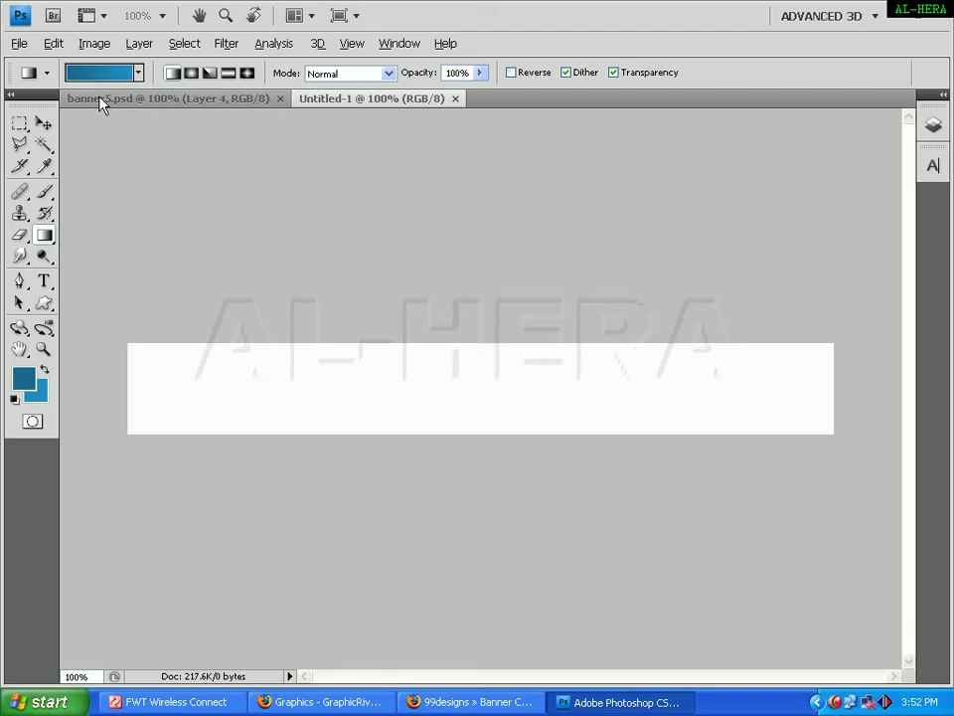
drag(825, 386, 180, 384)
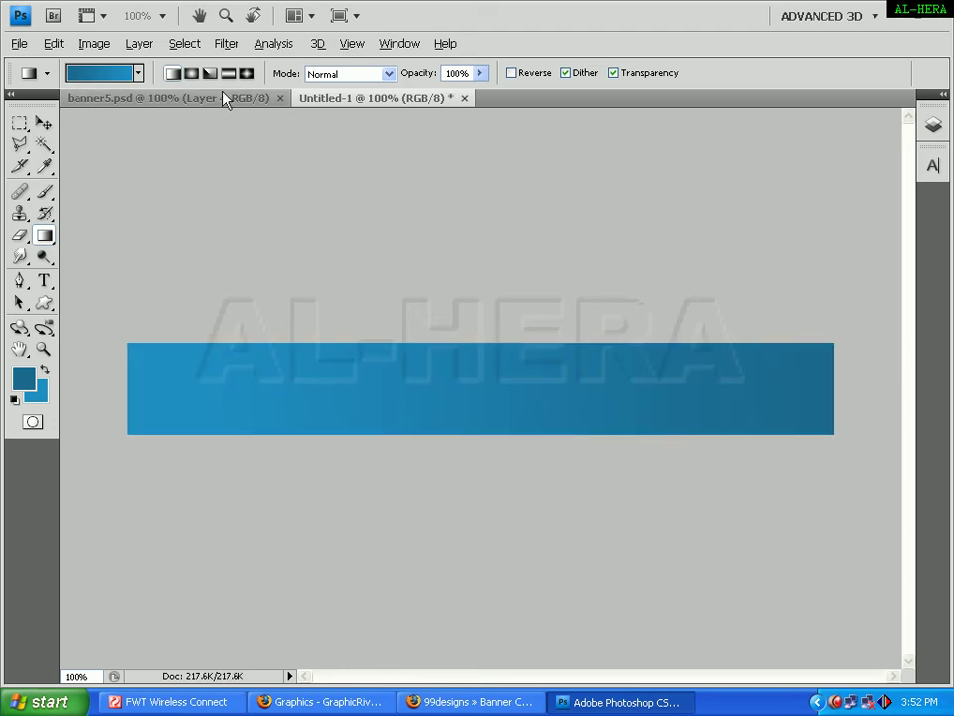
click(224, 99)
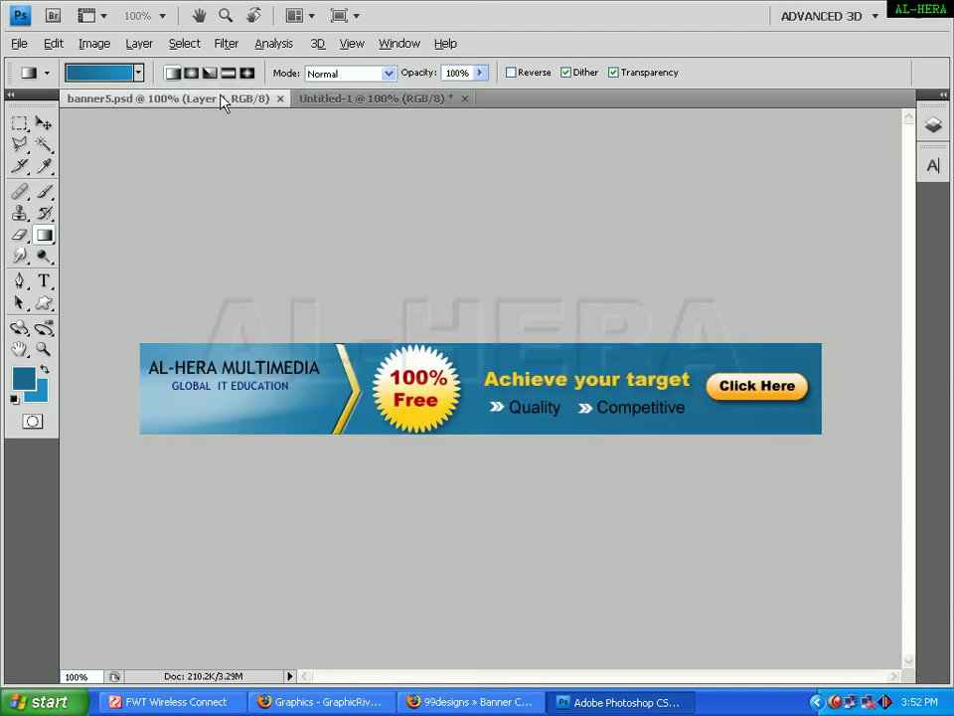
click(366, 100)
key(ctrl+z)
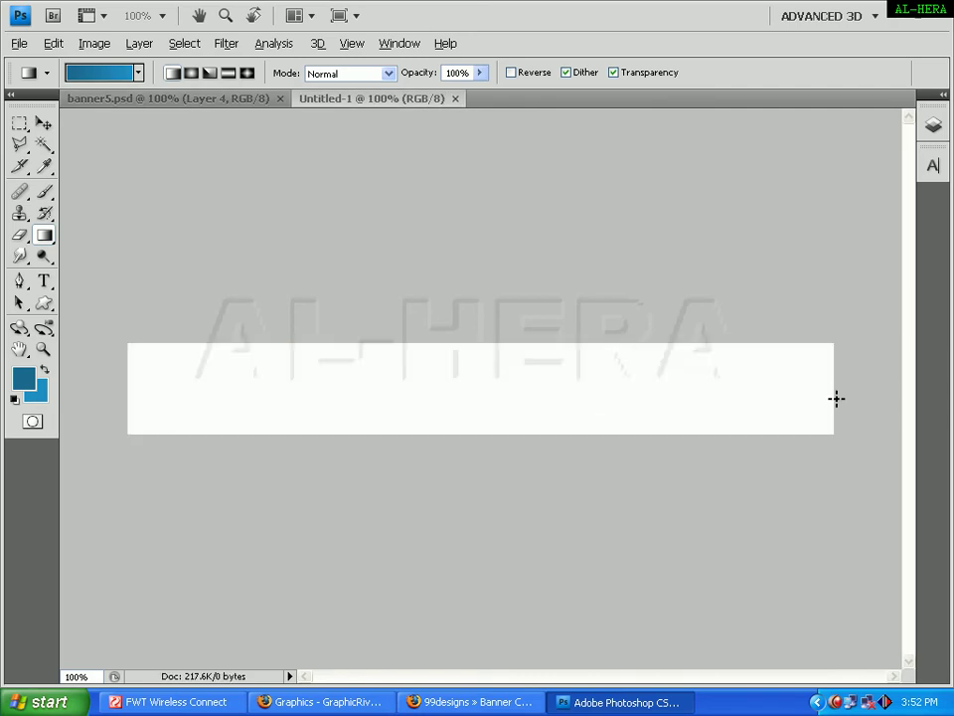
drag(837, 398, 99, 395)
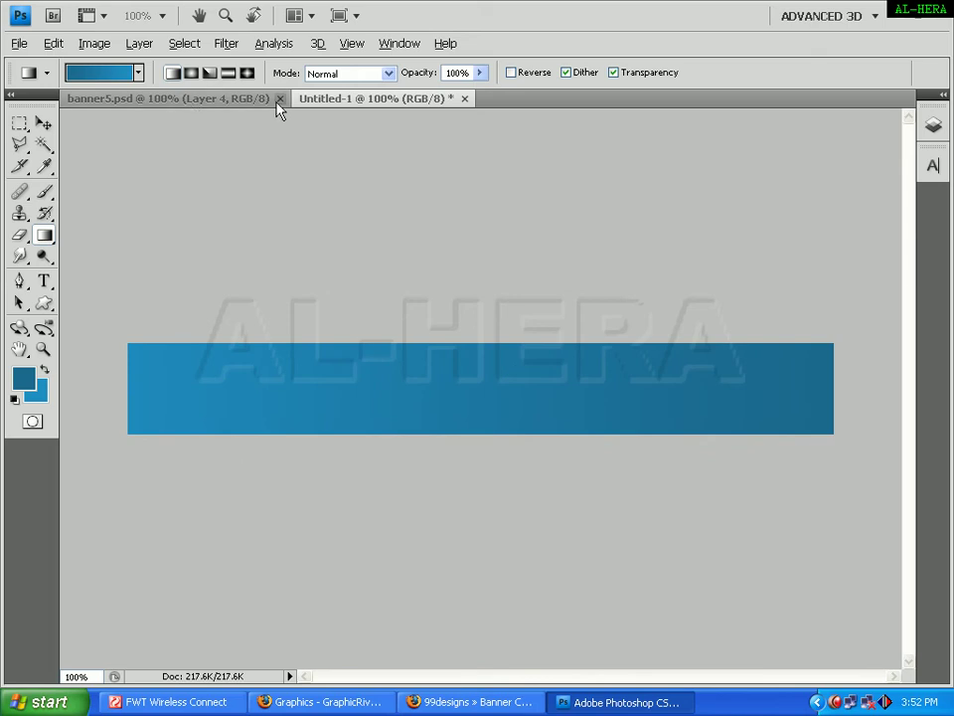
click(234, 103)
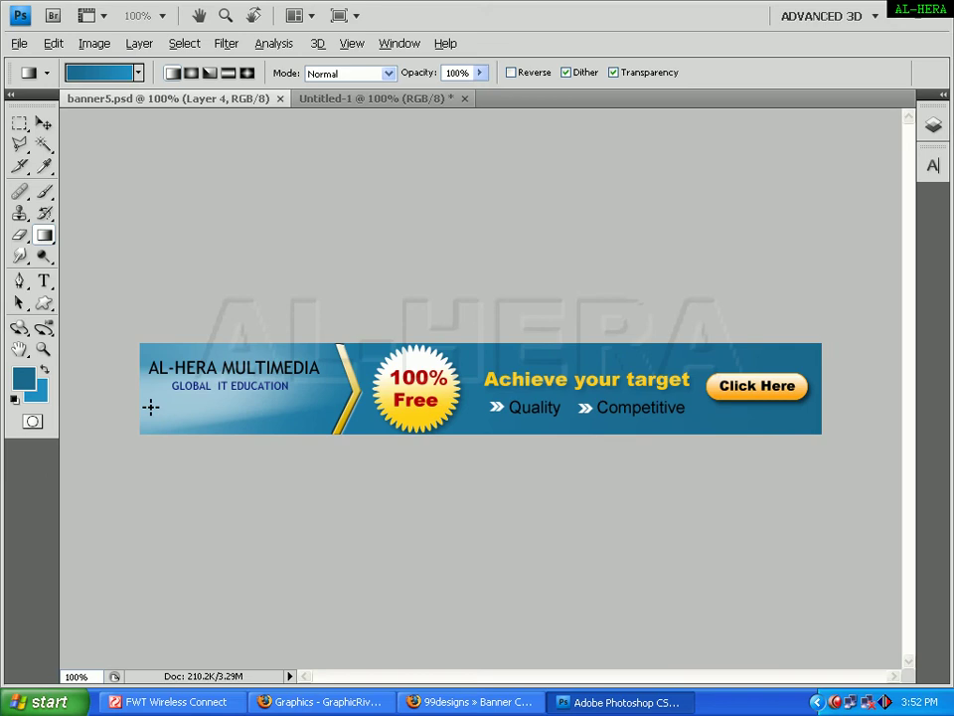
click(334, 101)
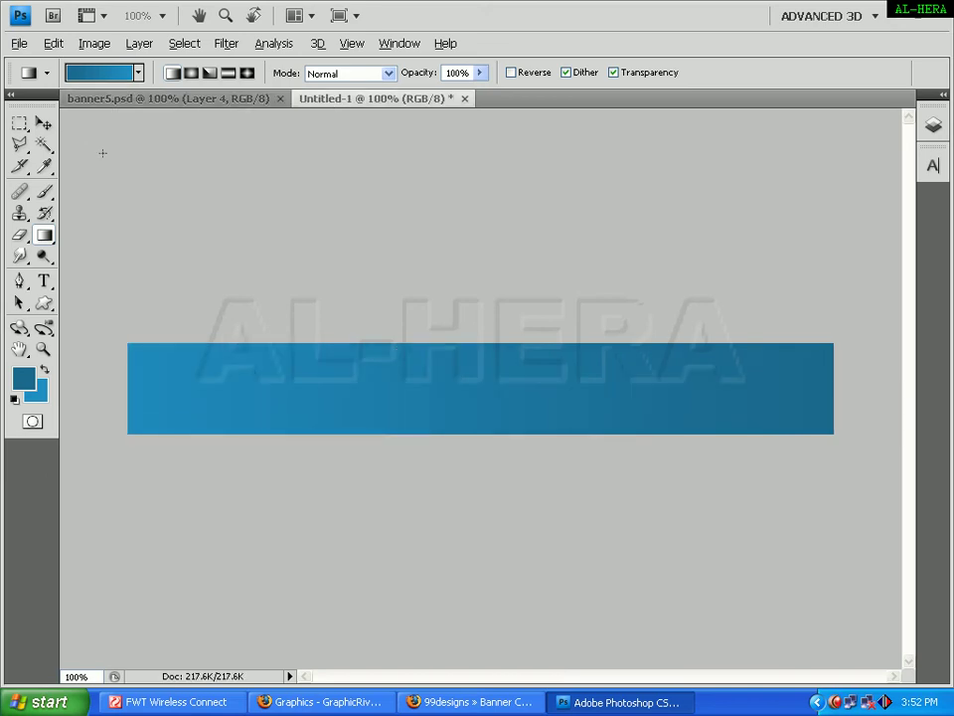
Try a white 42 px brush curve at the bar's left end, then undo it
click(44, 192)
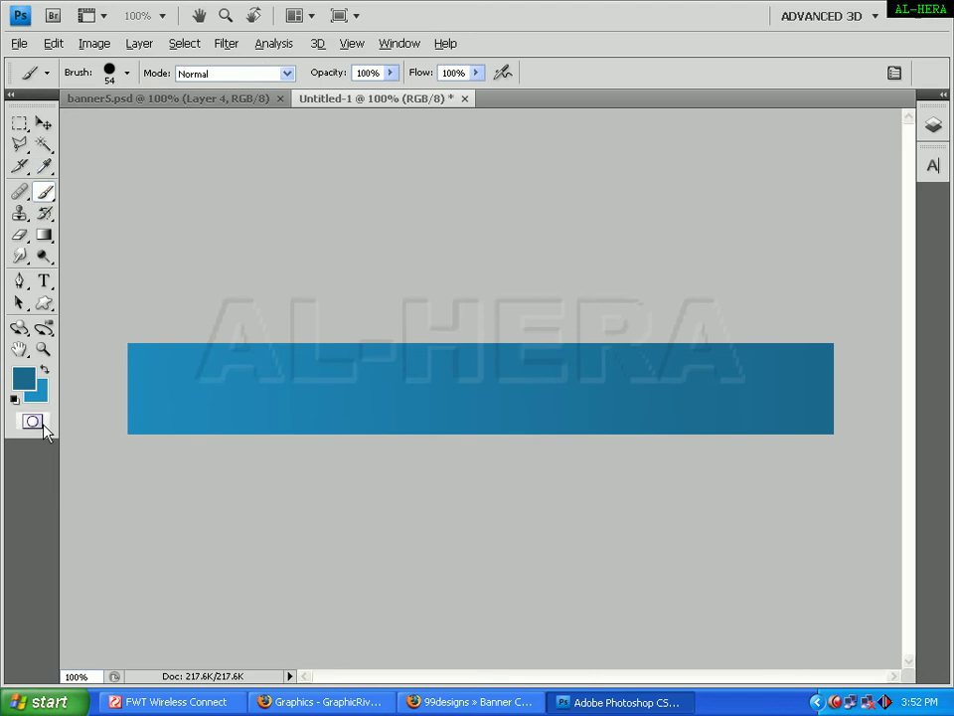
click(23, 378)
drag(349, 409, 304, 290)
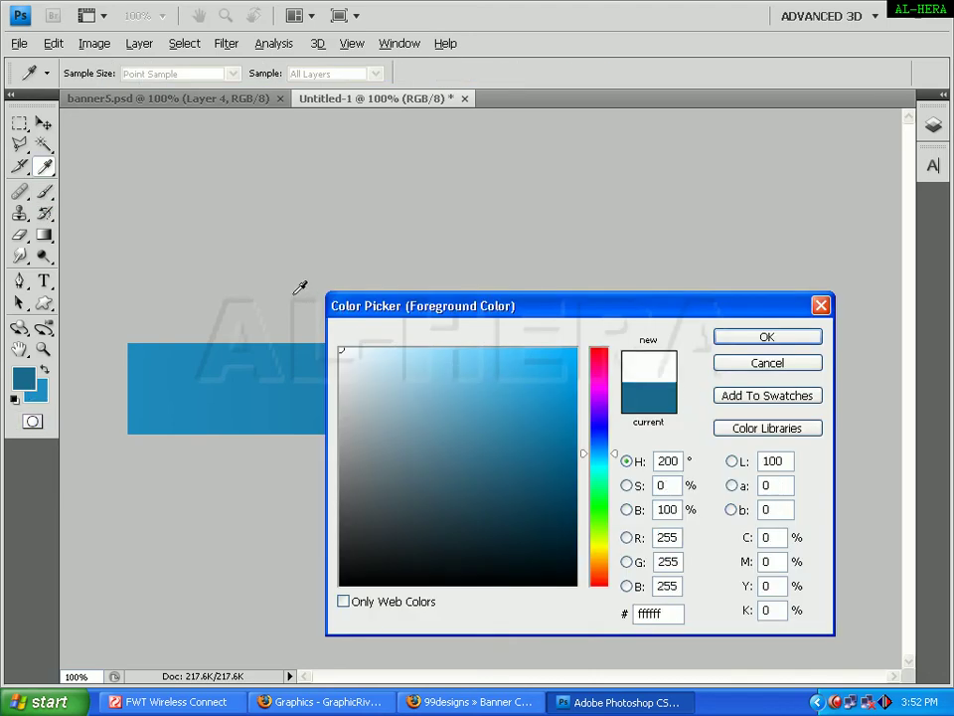
key(Return)
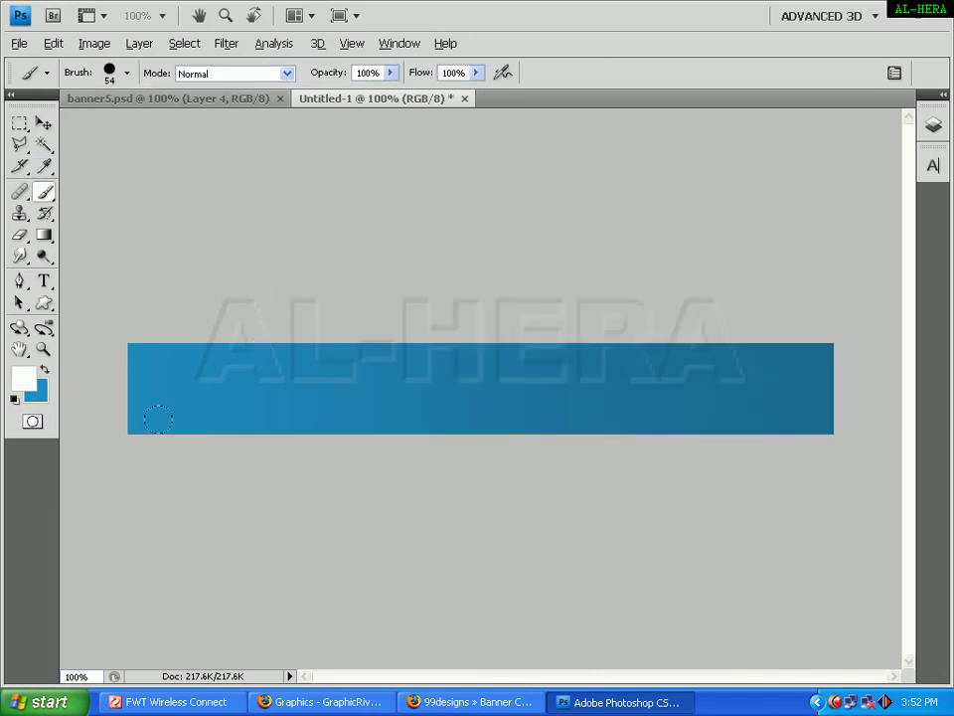
click(127, 72)
drag(70, 124, 59, 123)
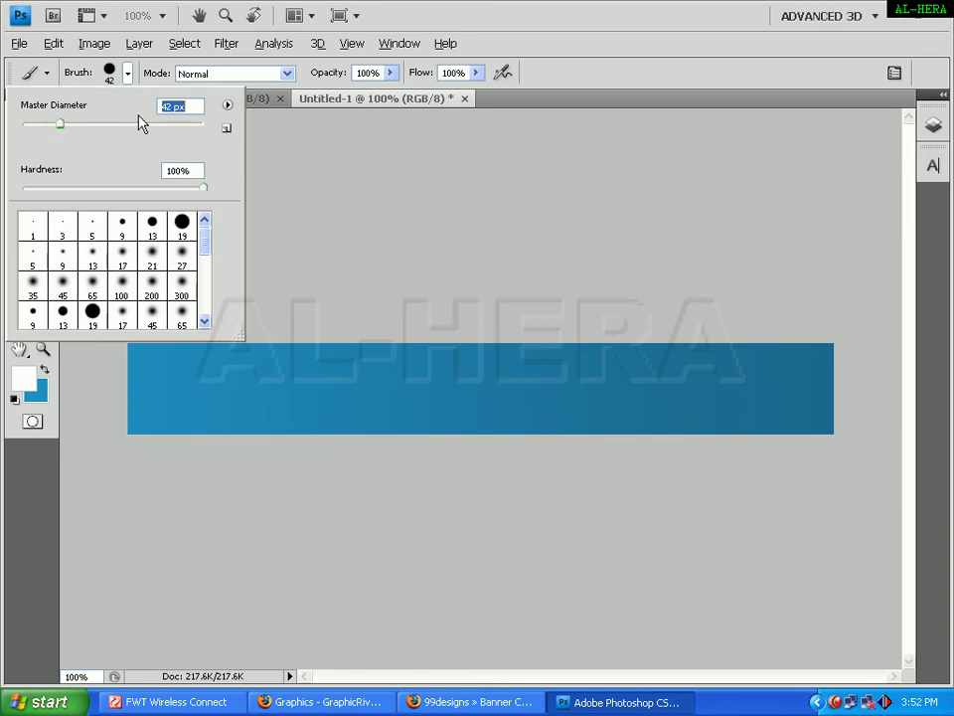
click(149, 413)
drag(144, 411, 240, 359)
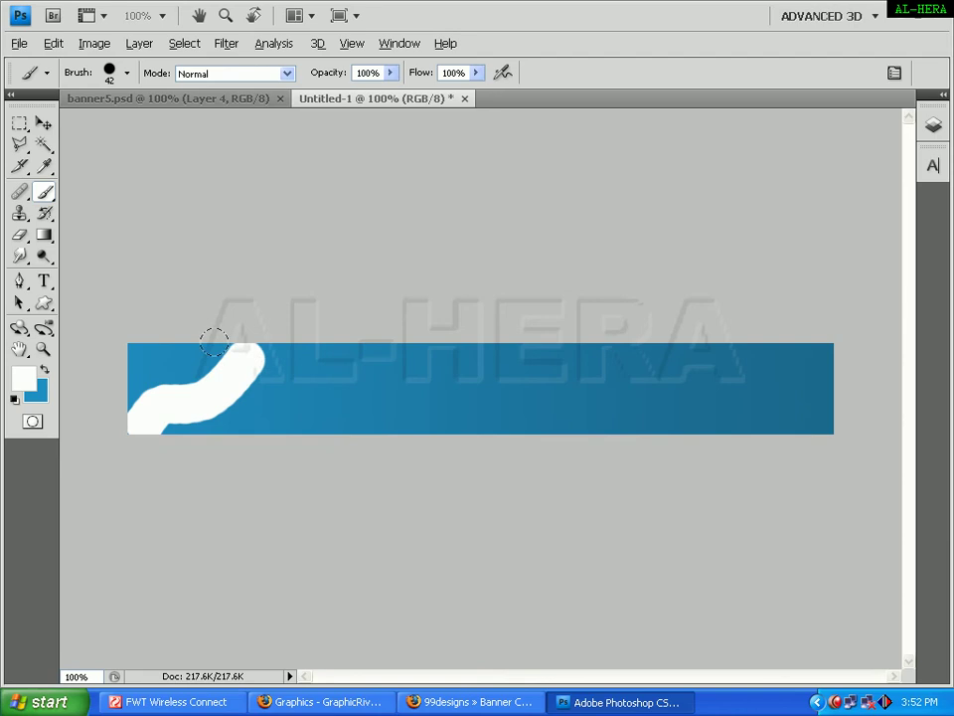
key(ctrl+z)
Paint a smaller white curve from the lower-left corner to the top edge
click(112, 79)
drag(61, 126, 53, 128)
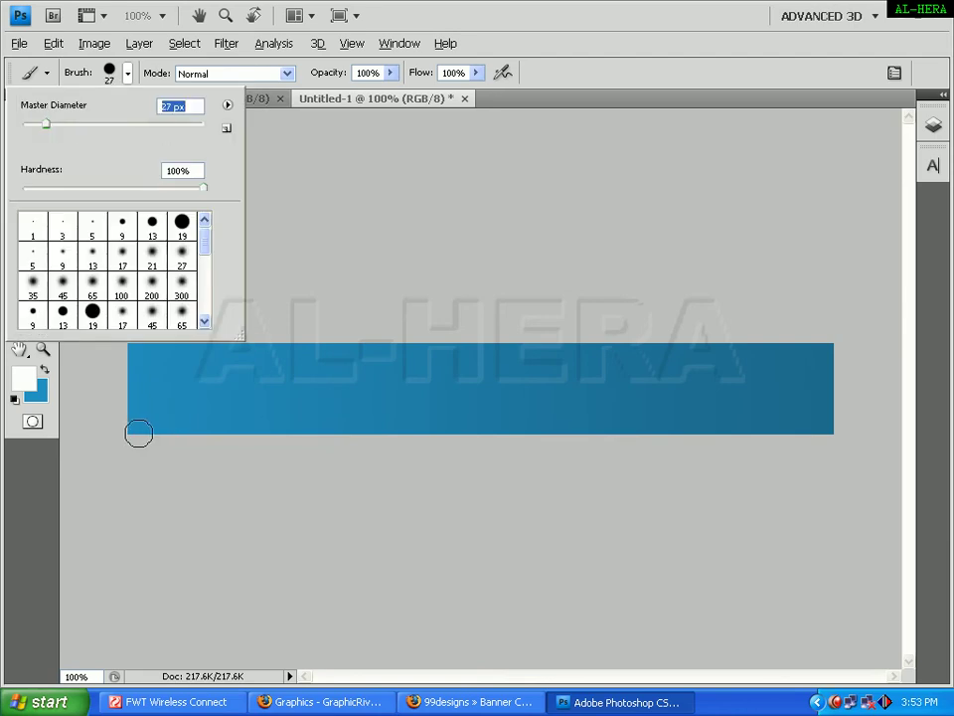
drag(135, 431, 224, 352)
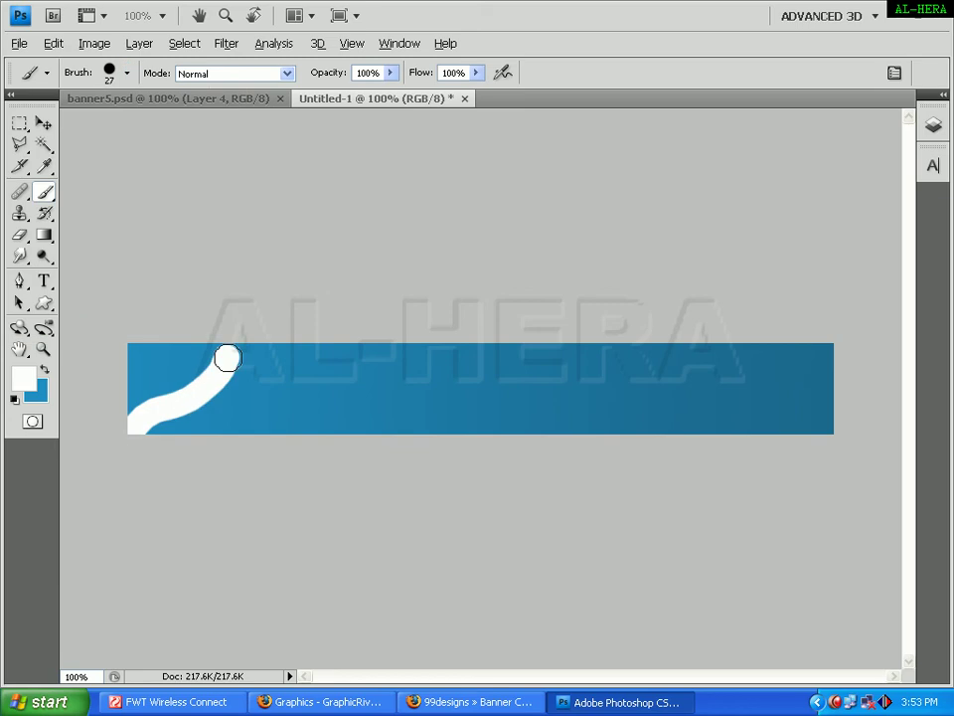
click(229, 100)
click(314, 101)
Undo that stroke, add Layer 1, and repaint the white curved stroke on it
click(942, 92)
key(ctrl+z)
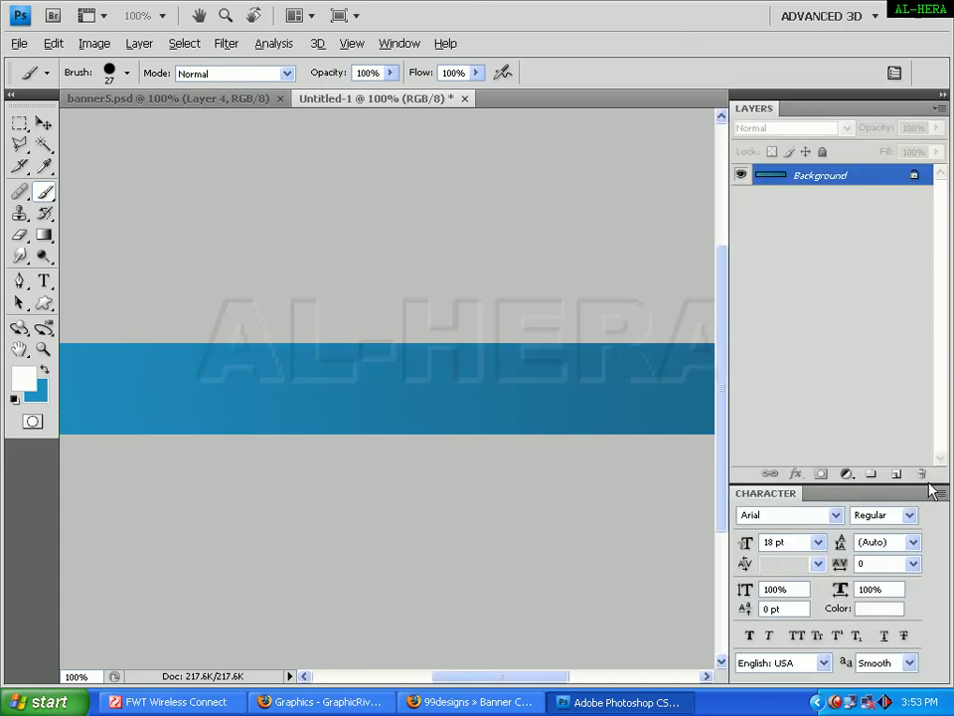
click(896, 474)
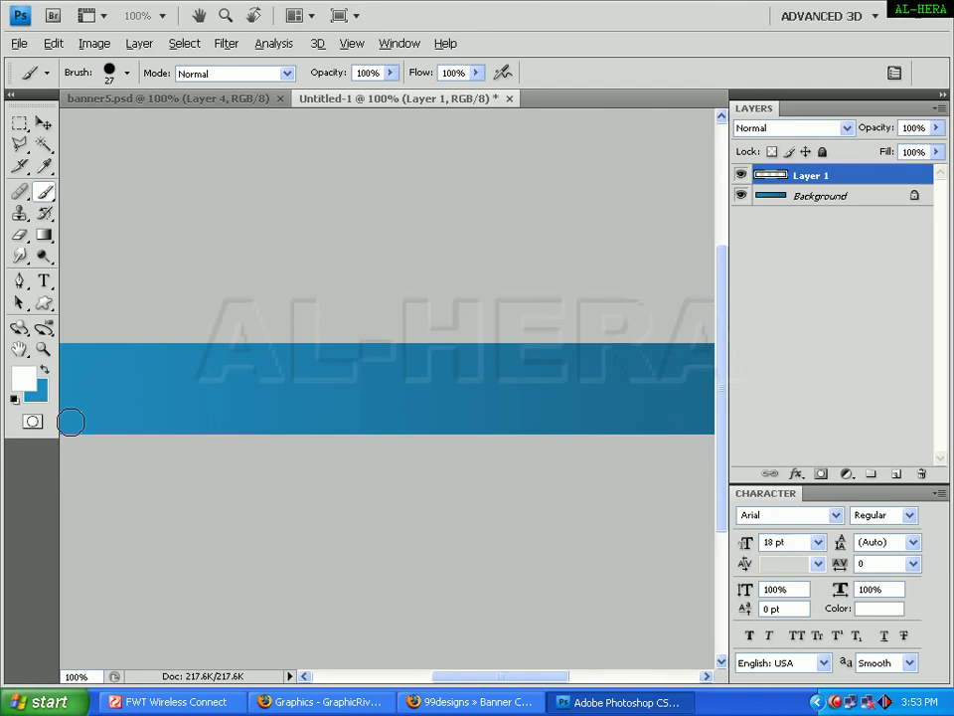
drag(67, 422, 196, 340)
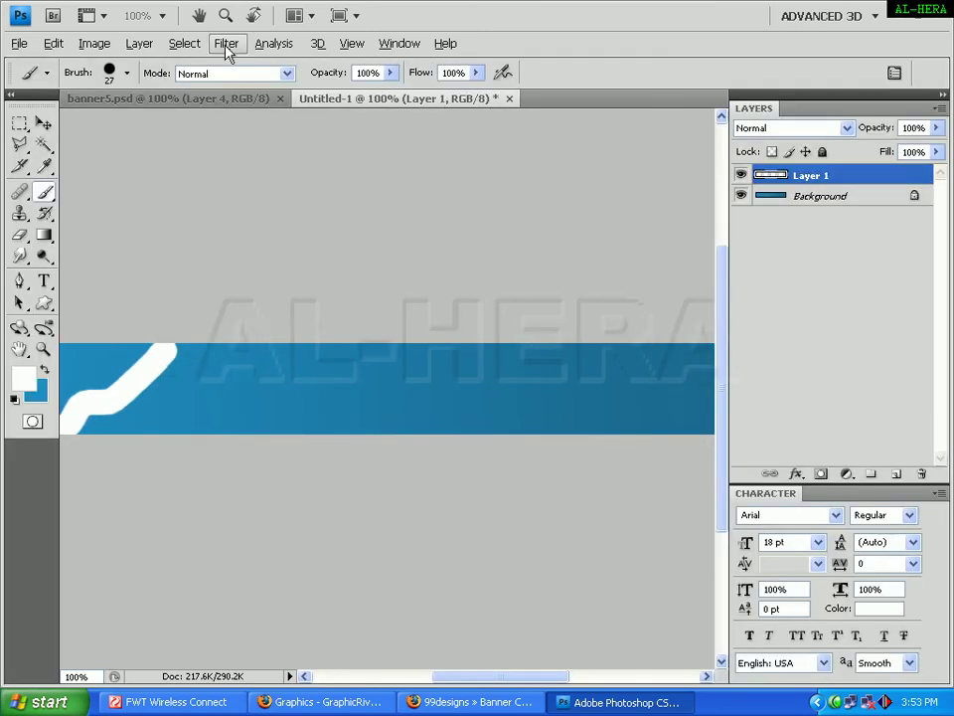
click(226, 45)
mouse_move(248, 184)
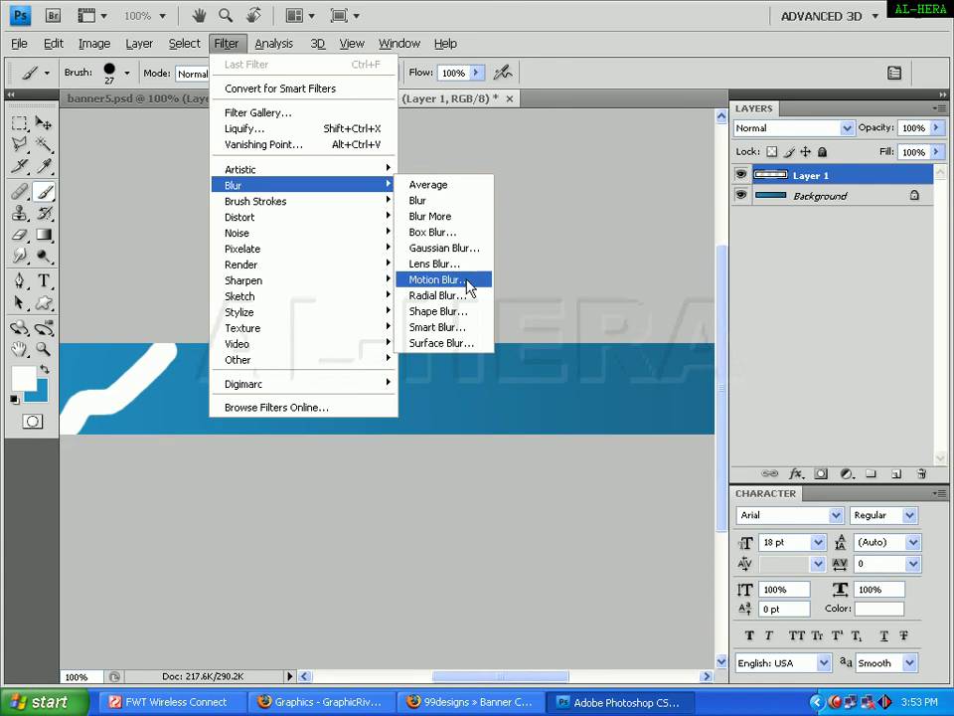
Apply a Motion Blur of angle 43° and distance 732 px to the white stroke
click(467, 279)
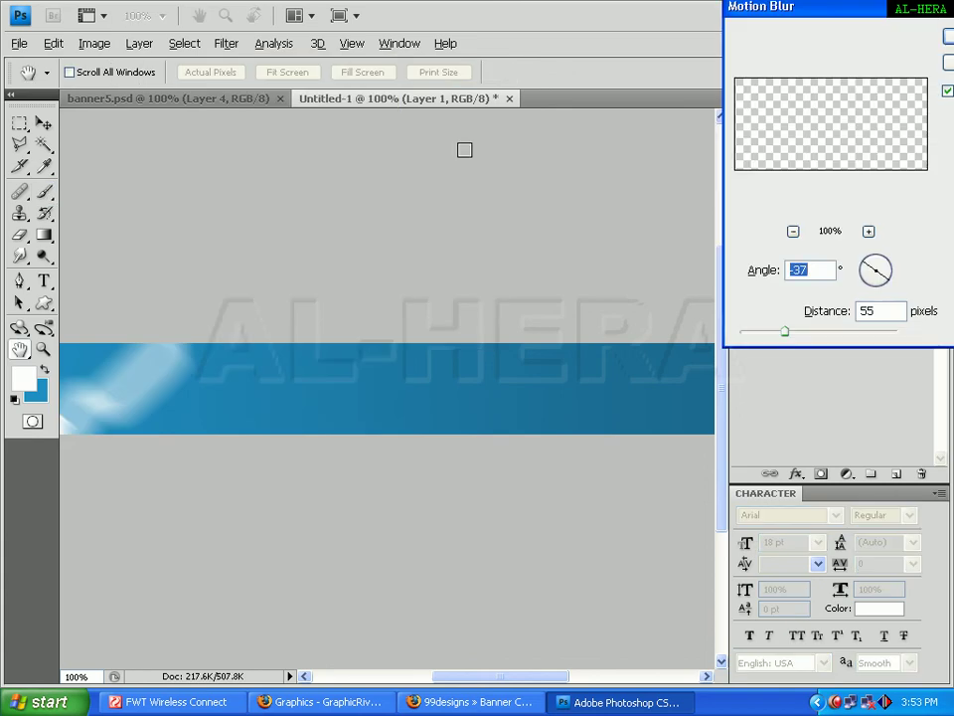
drag(868, 276, 881, 268)
click(884, 277)
drag(785, 331, 815, 335)
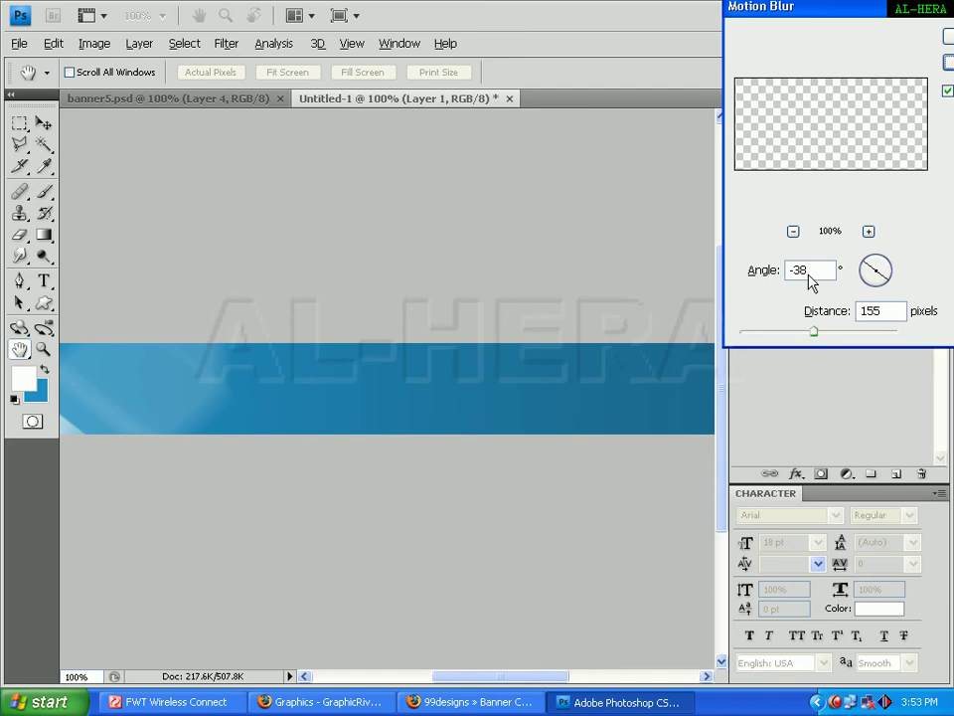
mouse_move(867, 273)
mouse_down()
mouse_move(873, 262)
mouse_move(864, 283)
mouse_move(873, 295)
mouse_move(867, 289)
mouse_up()
mouse_move(813, 331)
mouse_down()
mouse_move(851, 334)
mouse_move(753, 338)
mouse_move(877, 338)
mouse_up()
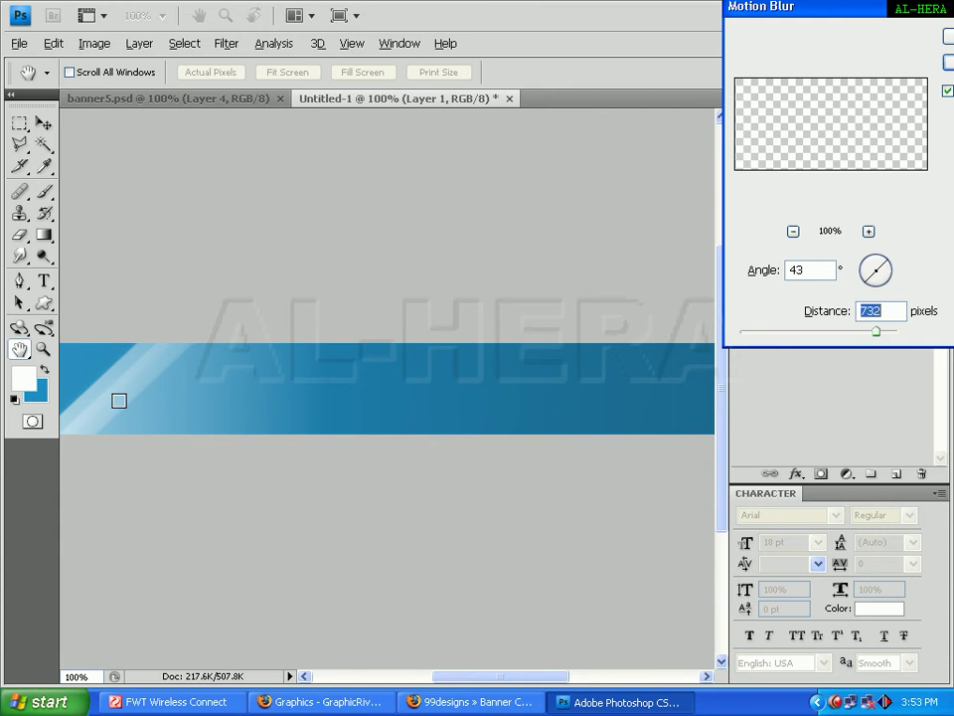
drag(908, 21, 762, 24)
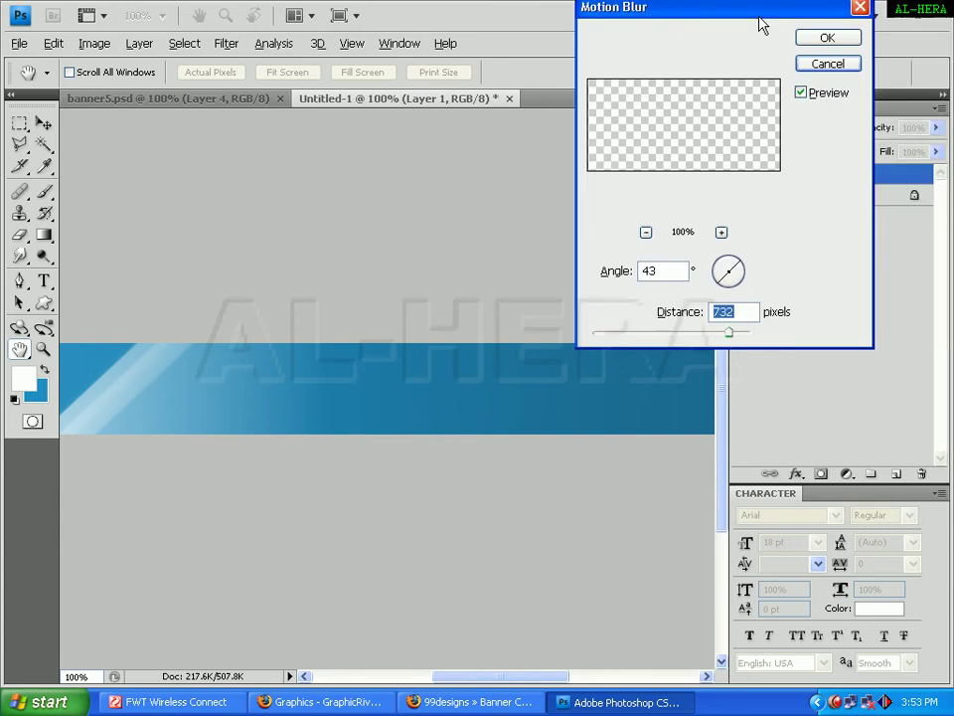
click(843, 40)
Hide the panels and reapply the motion blur several times with Ctrl+F
key(Tab)
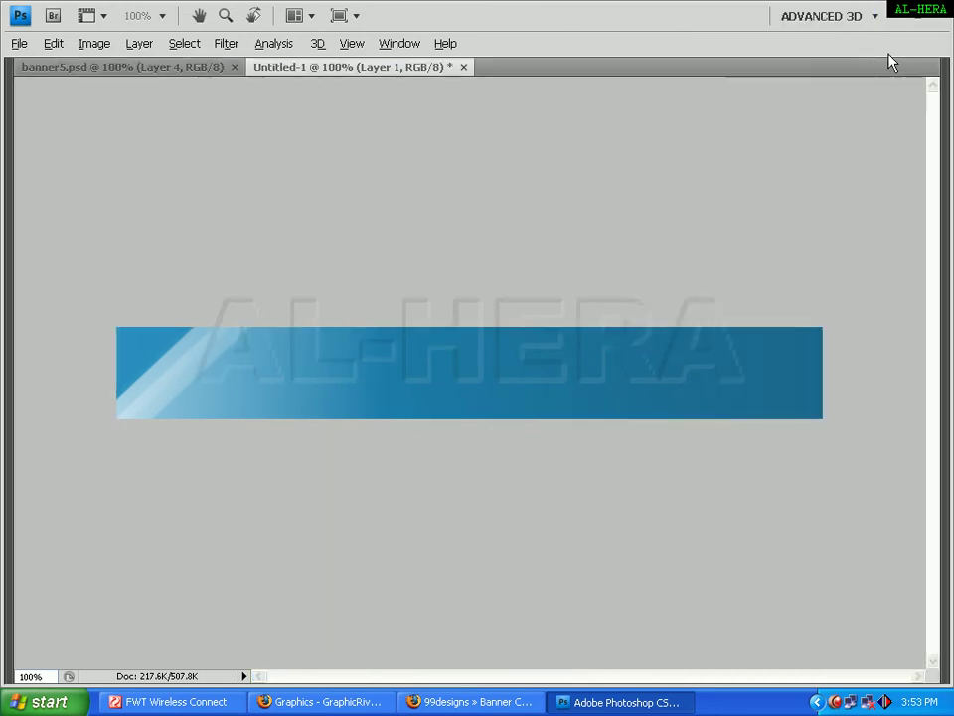
key(ctrl+f)
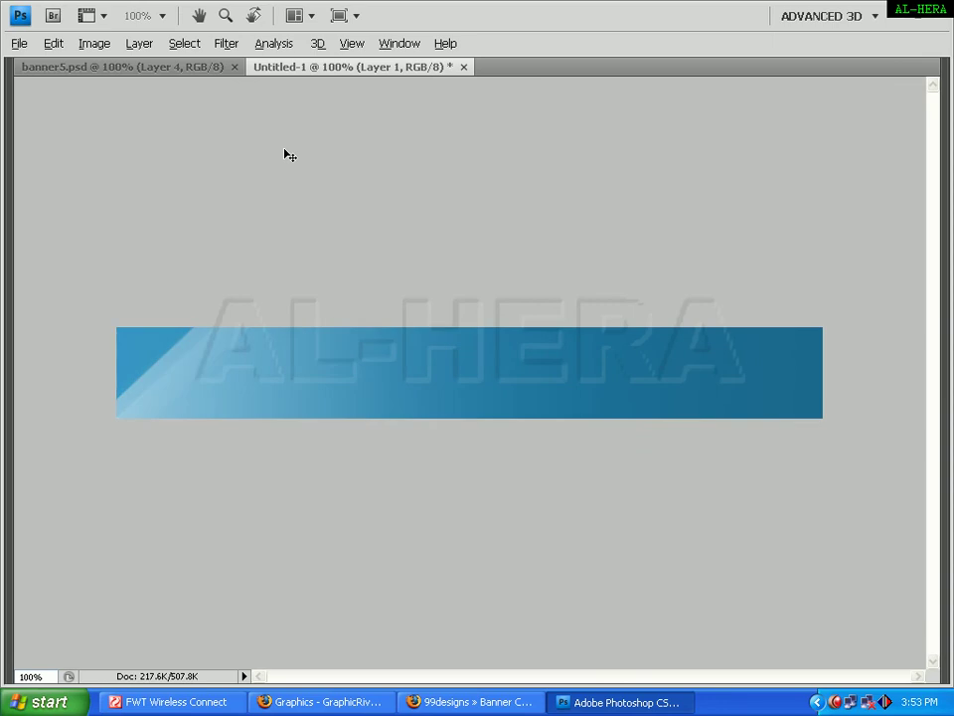
key(ctrl+z)
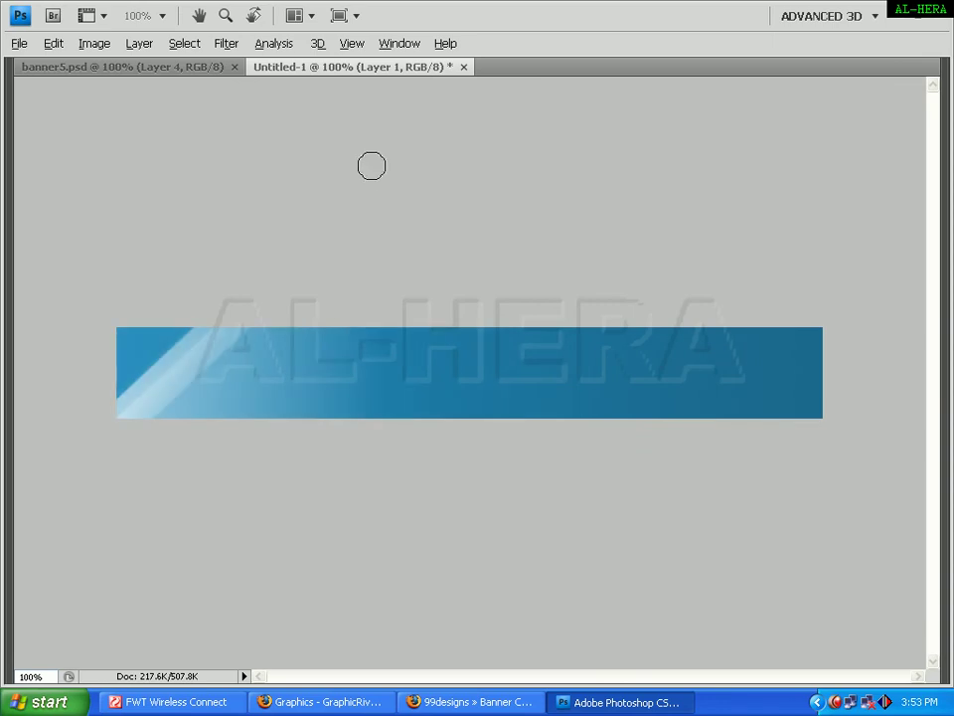
key(ctrl+f)
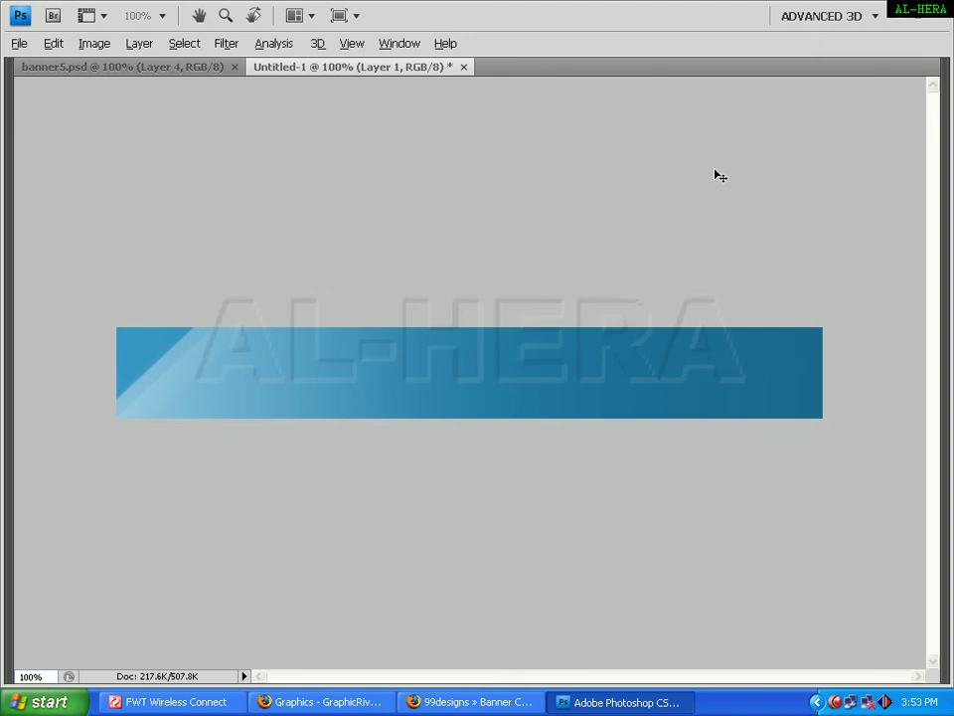
key(ctrl+f)
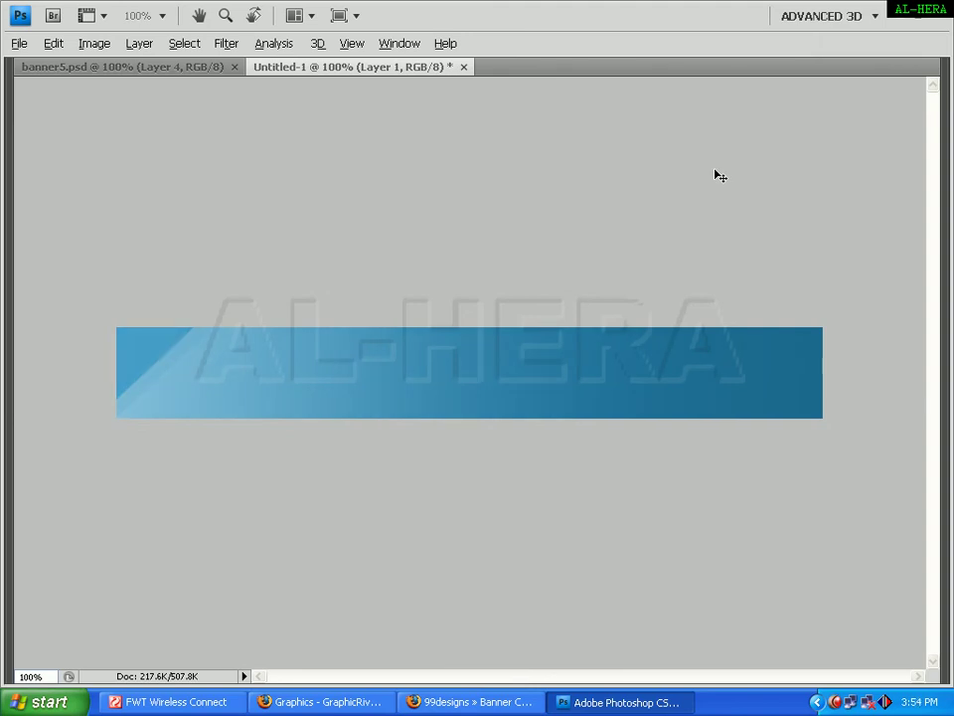
key(ctrl+f)
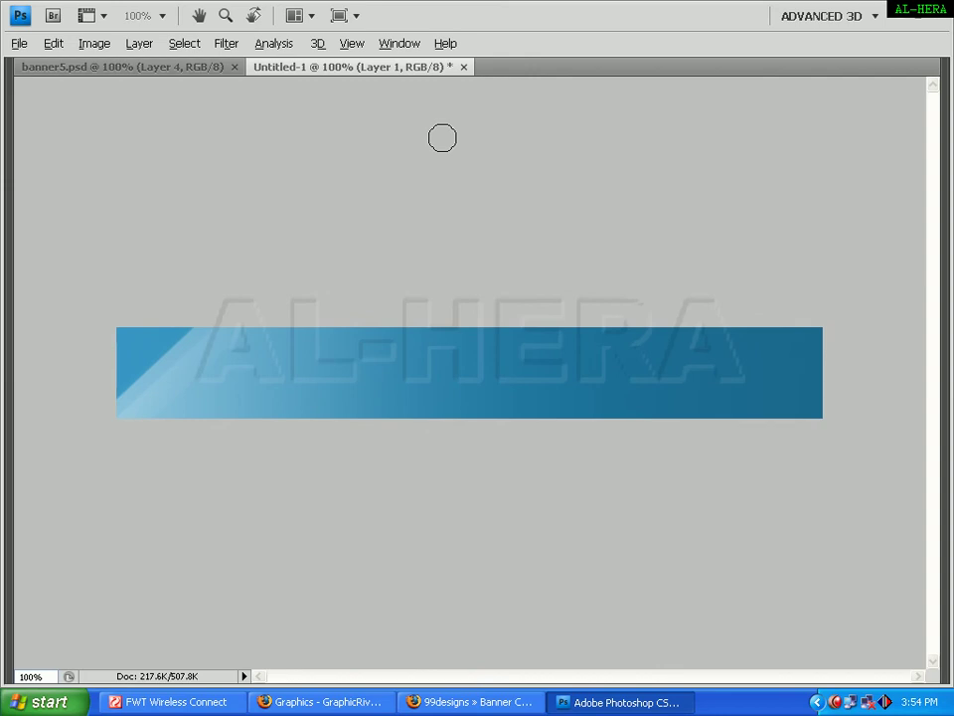
Restore the panels and compare Untitled-1's light streak against banner5.psd several times
key(Tab)
click(209, 99)
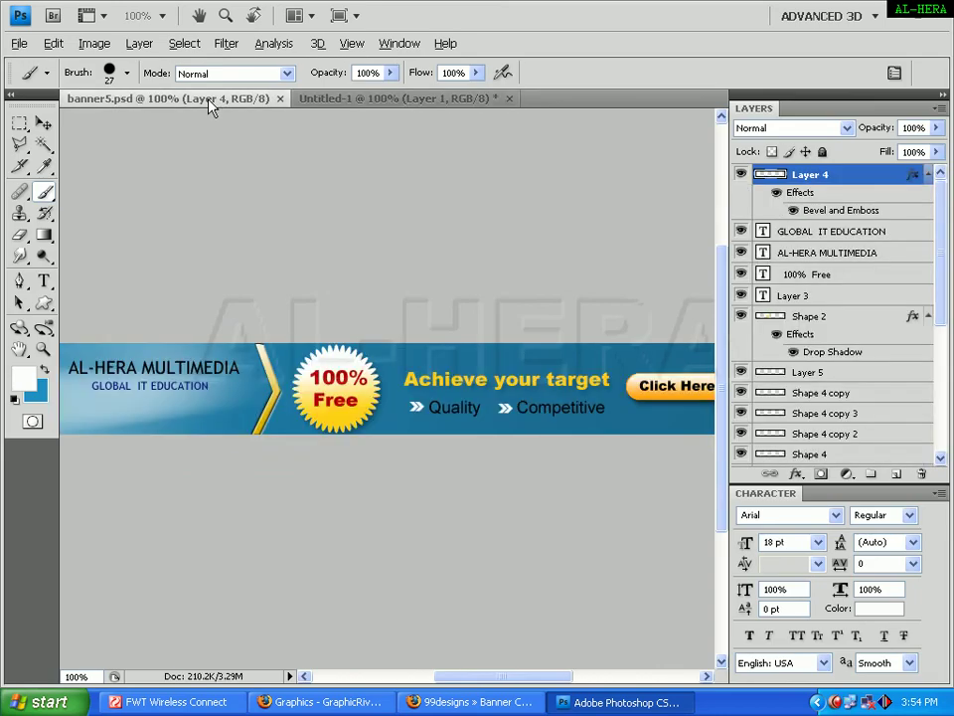
click(349, 104)
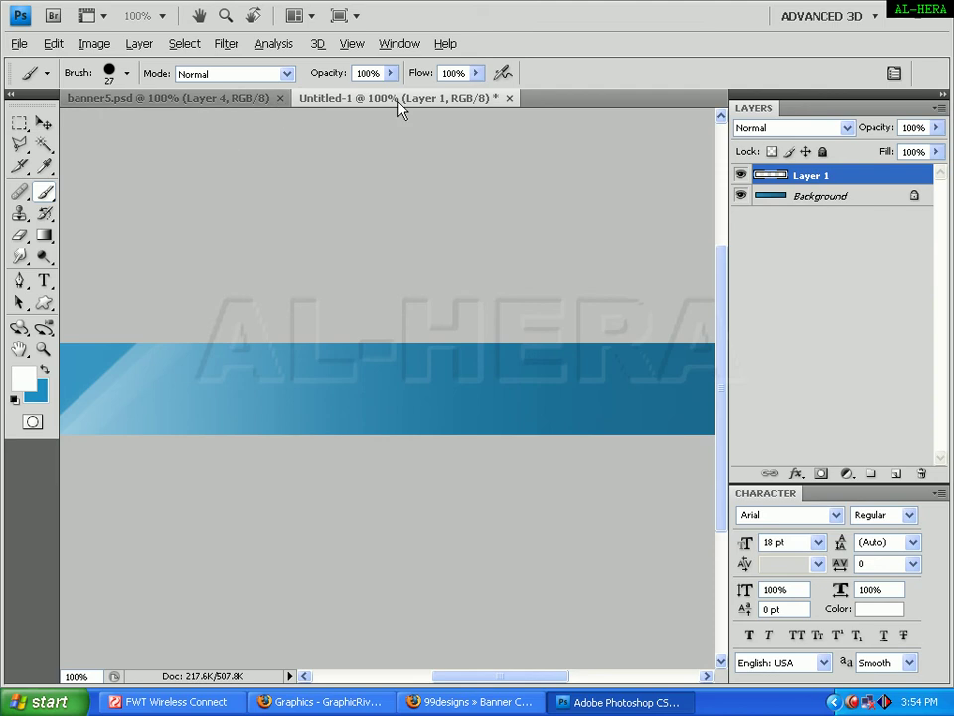
click(204, 99)
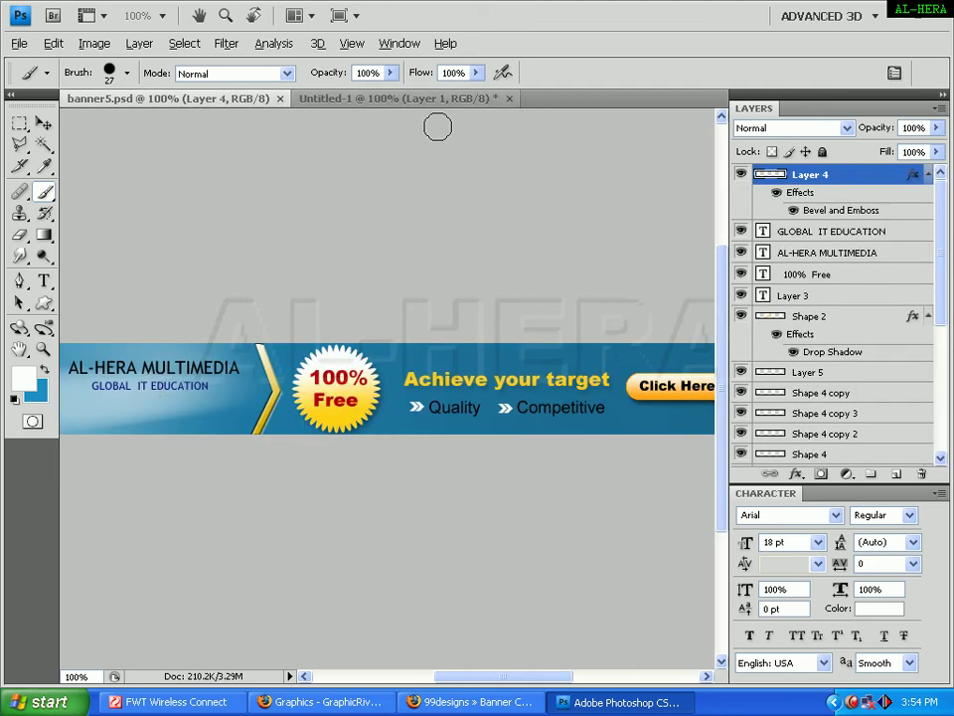
click(316, 98)
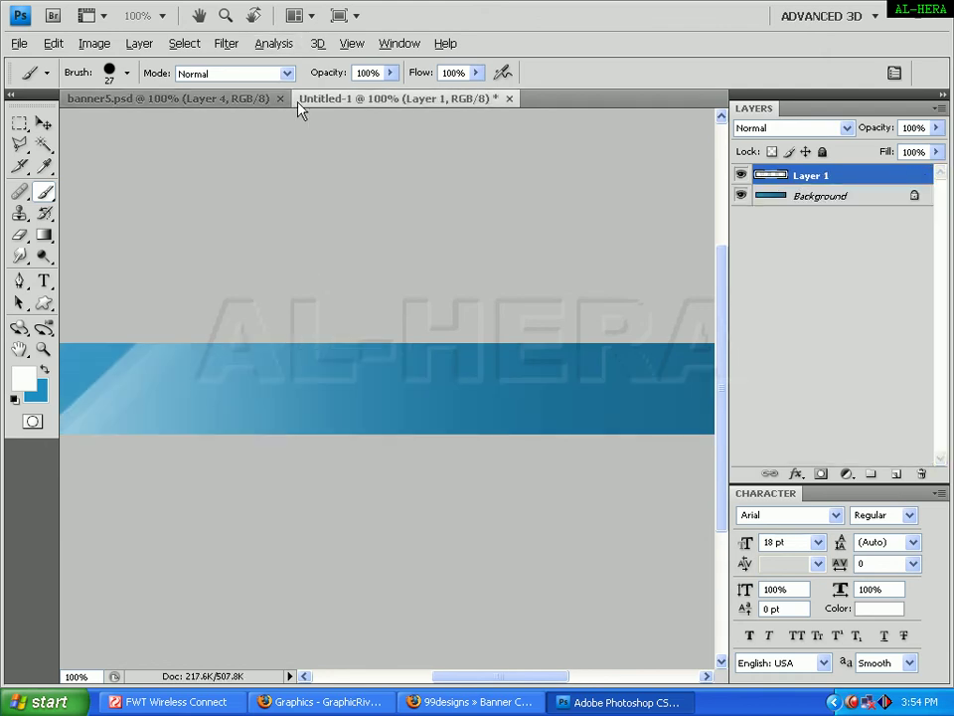
click(251, 103)
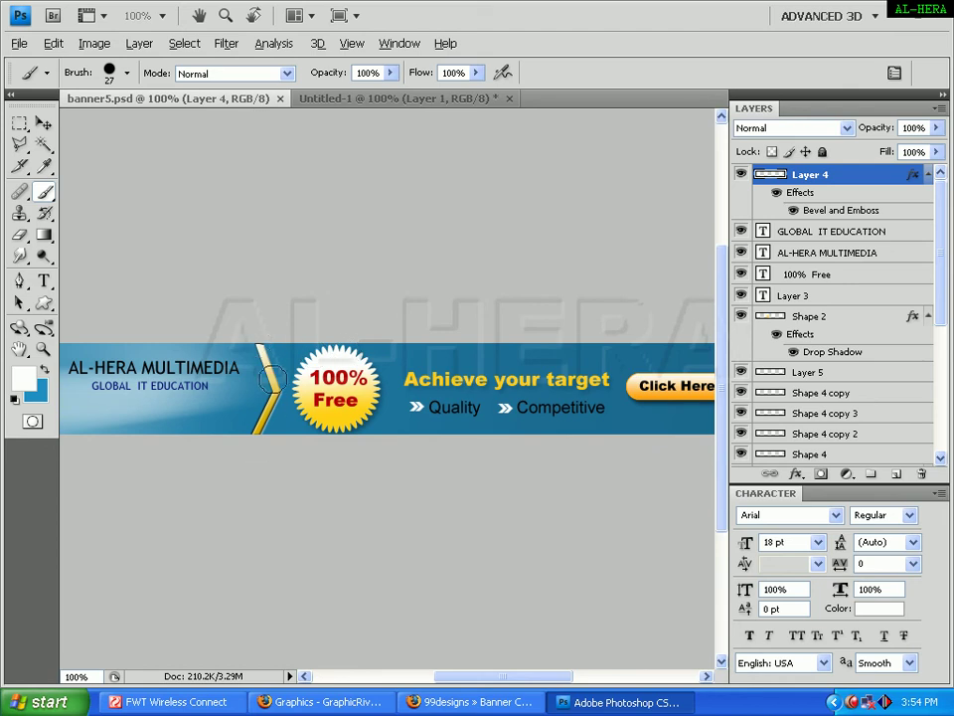
click(338, 95)
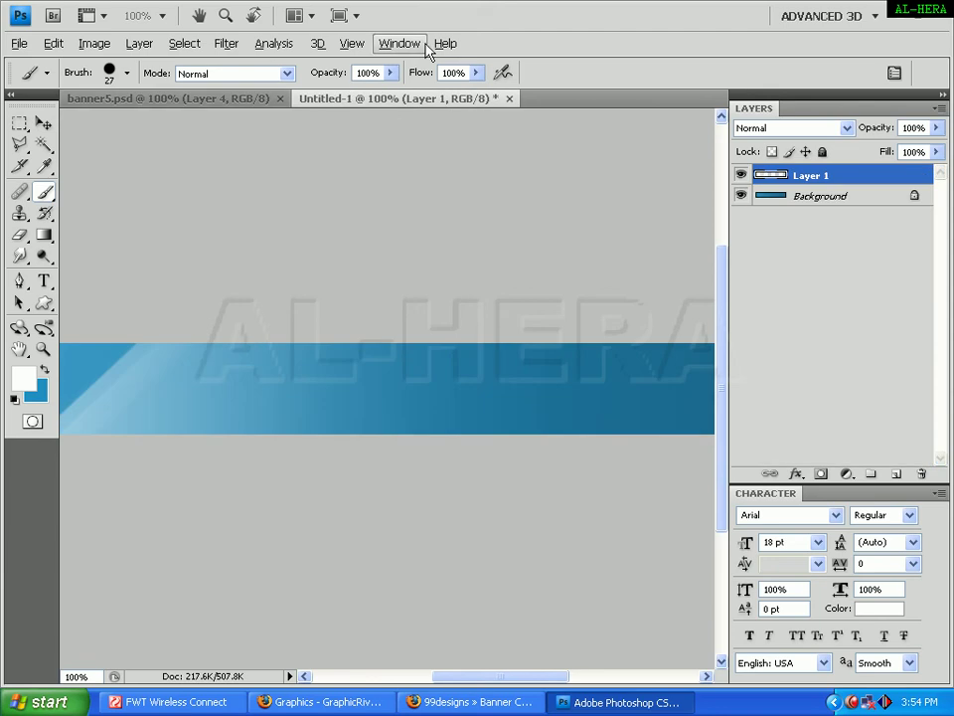
Show rulers and drag a horizontal guide across the banner's middle
click(22, 146)
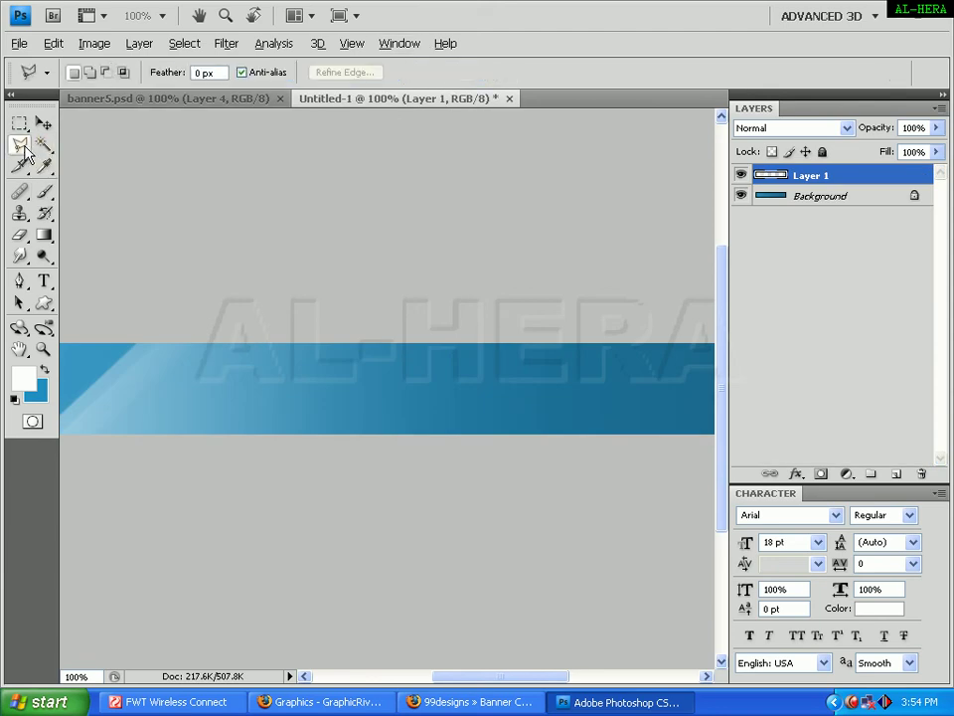
click(352, 43)
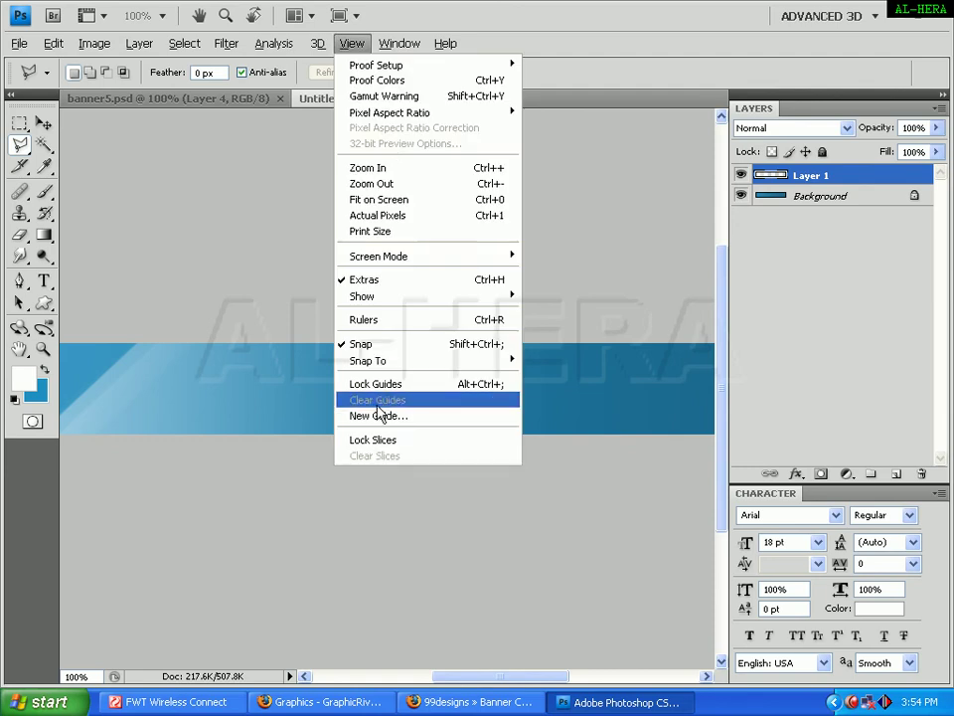
click(385, 318)
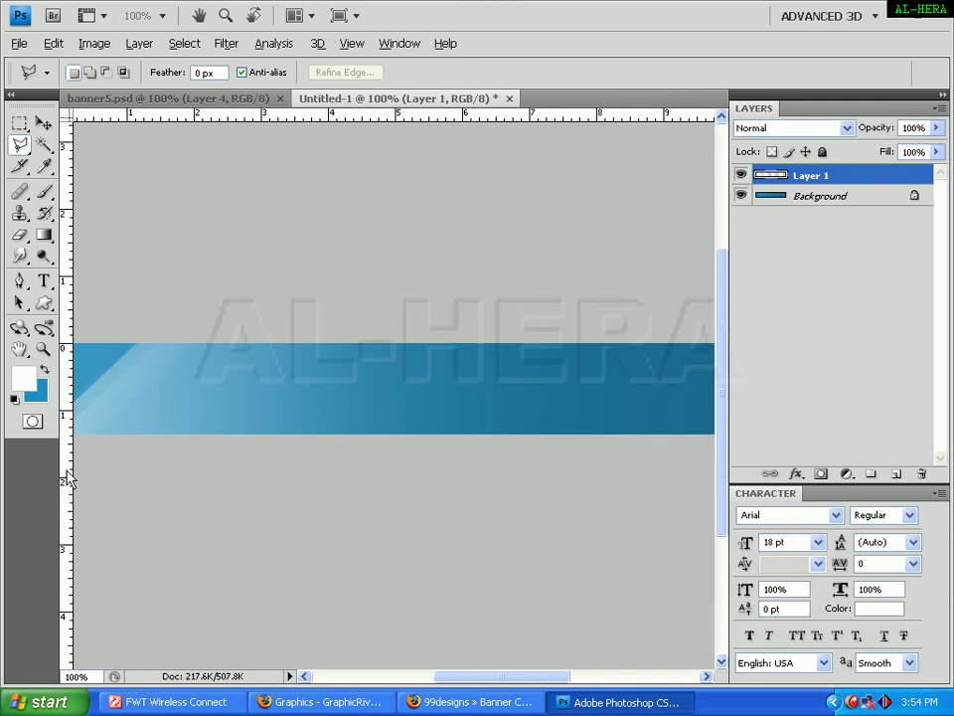
mouse_move(281, 120)
mouse_down()
mouse_move(293, 270)
mouse_move(280, 390)
mouse_up()
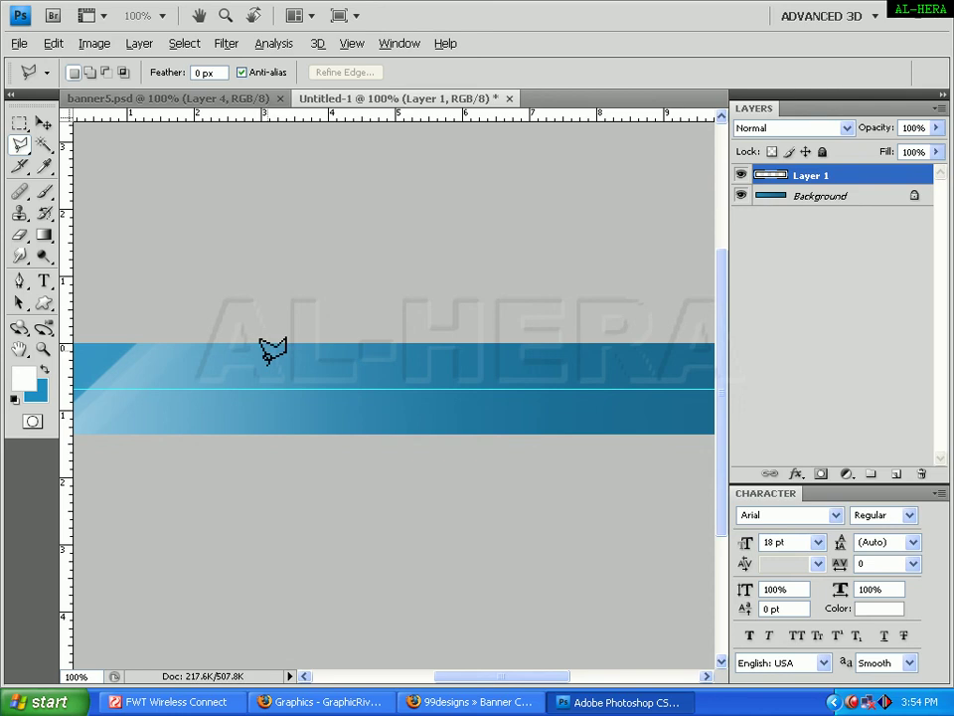
Lasso a narrow chevron pointing to the guide and add Layer 2 for it
click(267, 343)
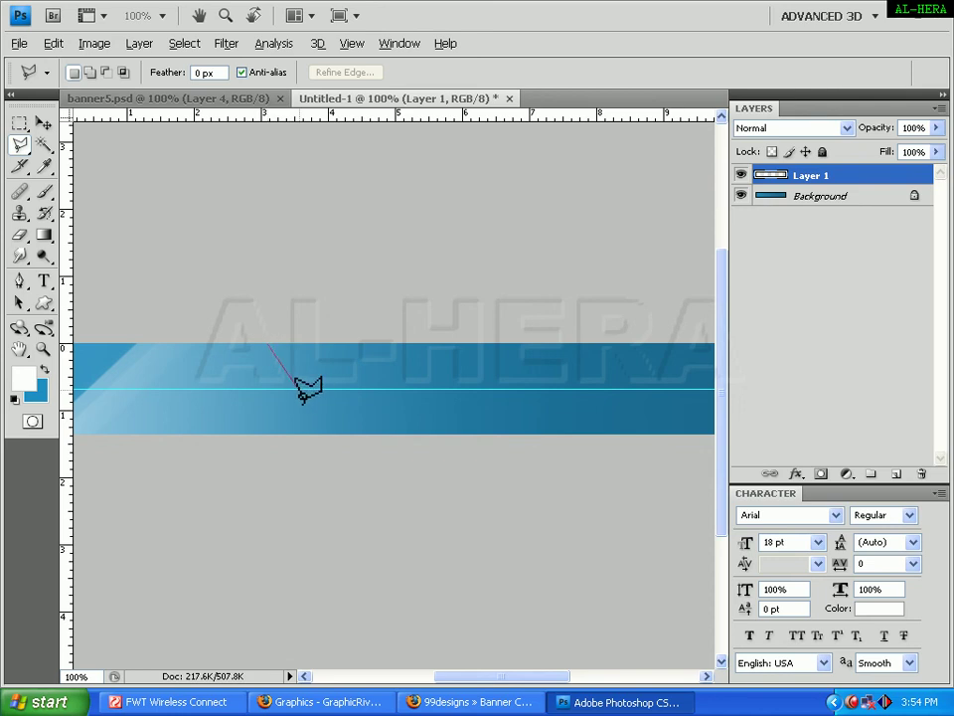
click(297, 386)
click(288, 386)
click(264, 341)
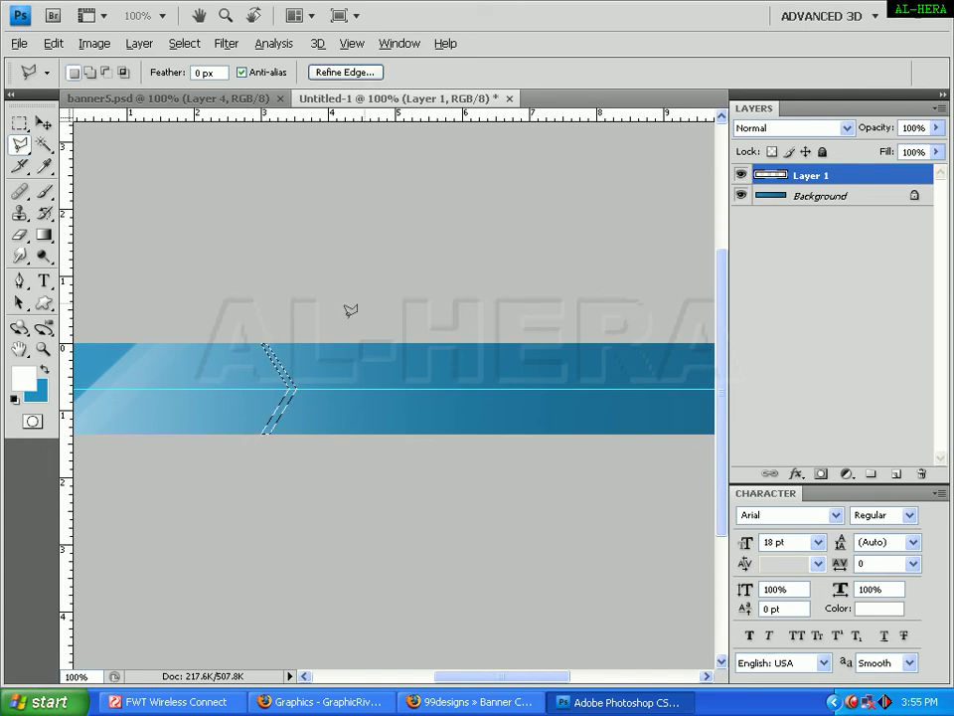
click(893, 474)
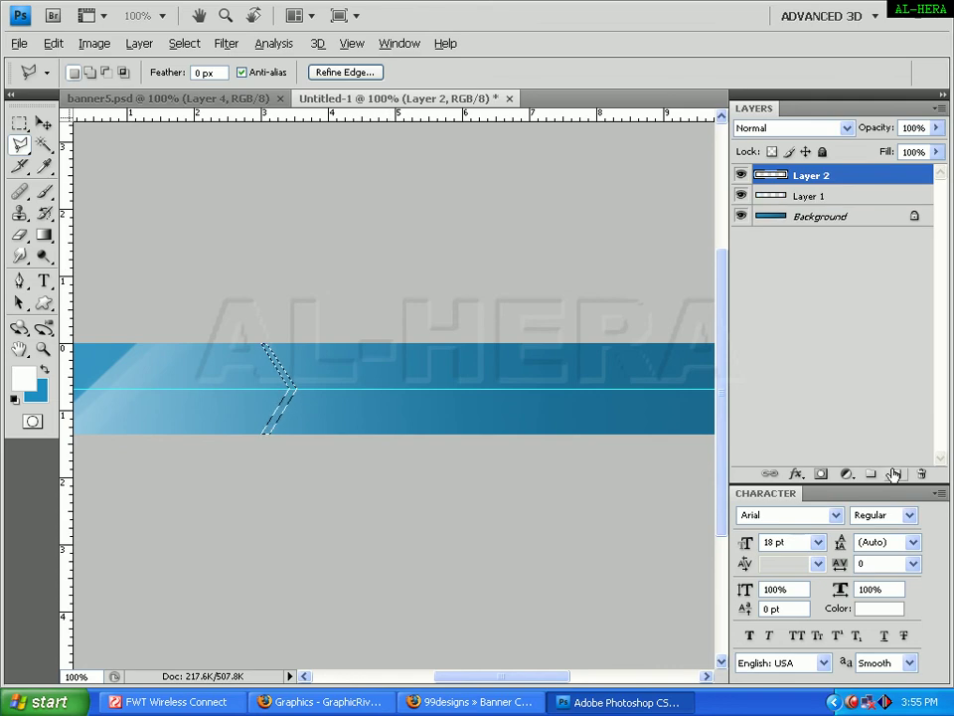
click(246, 100)
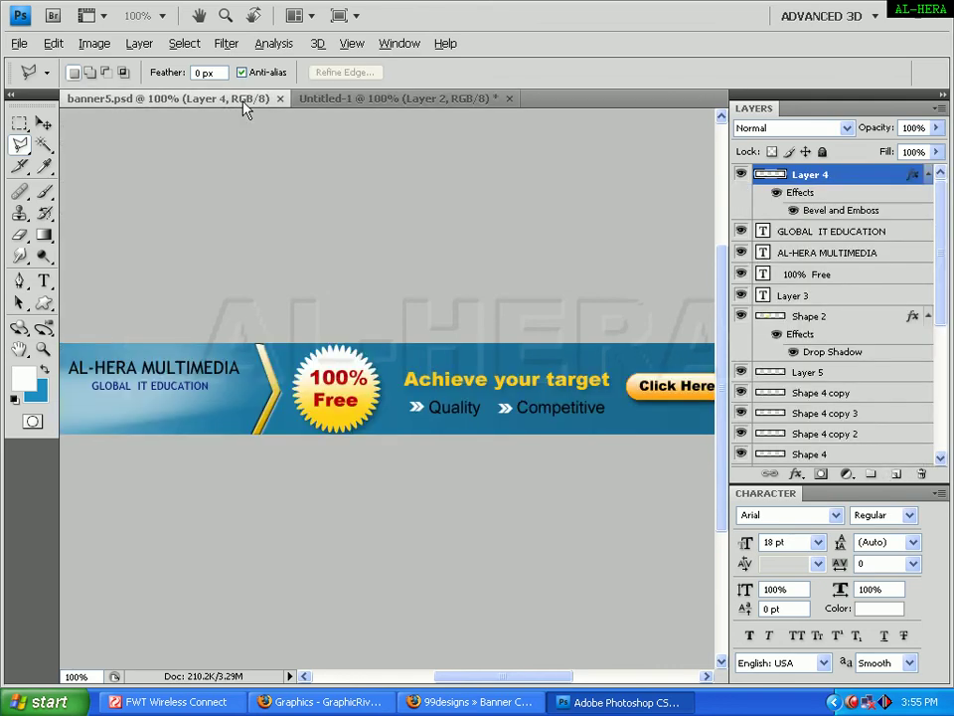
Set the foreground to yellow ffc600 and the background to white
click(331, 100)
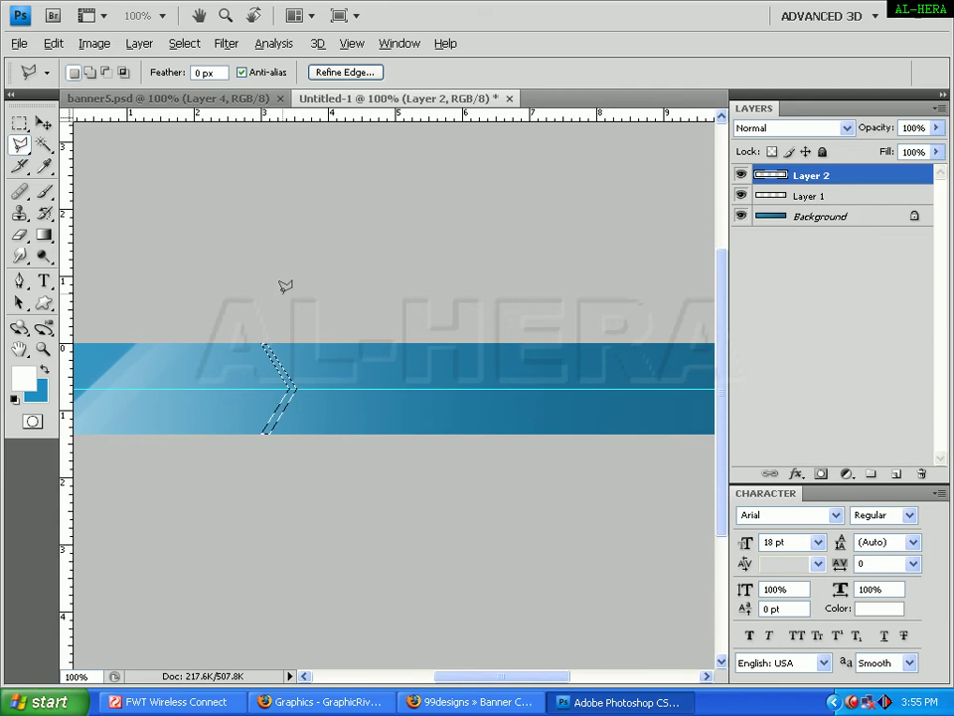
click(33, 383)
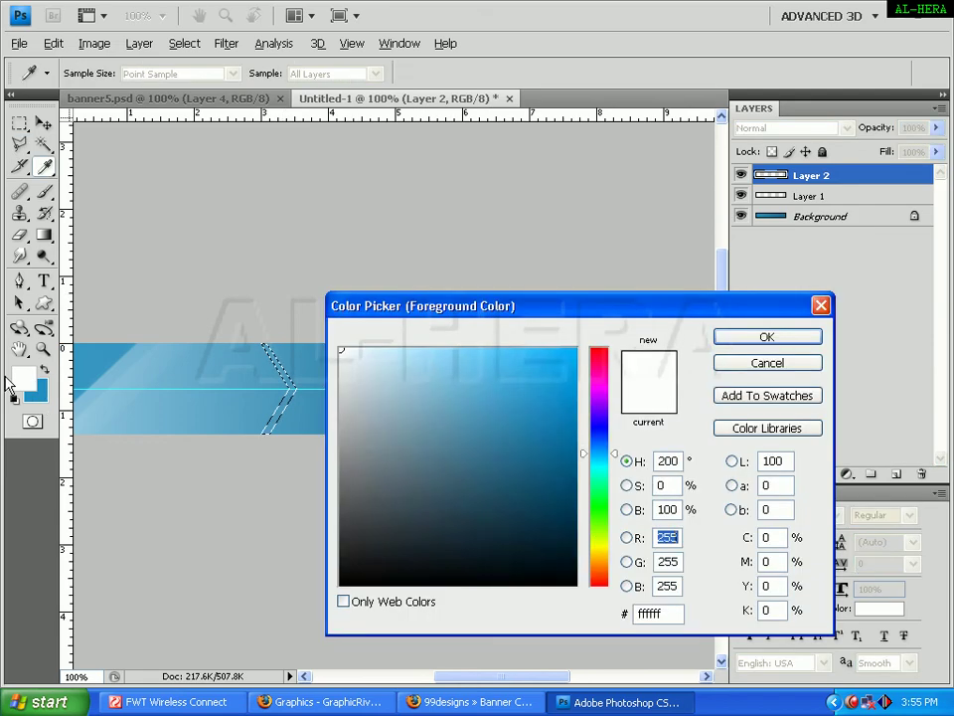
click(600, 551)
click(574, 372)
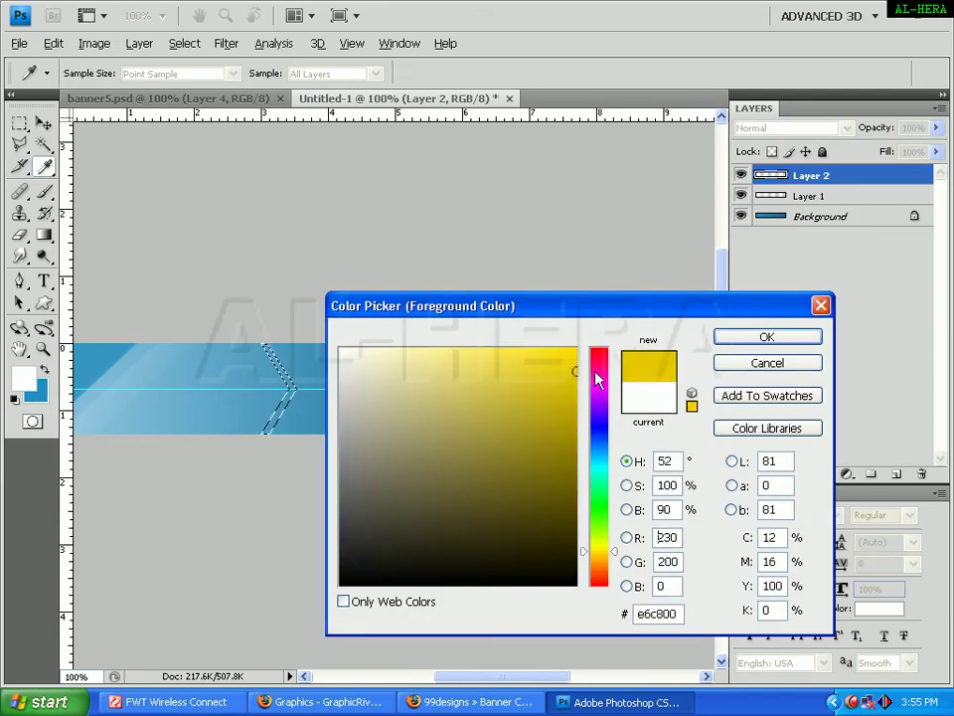
click(600, 554)
click(576, 349)
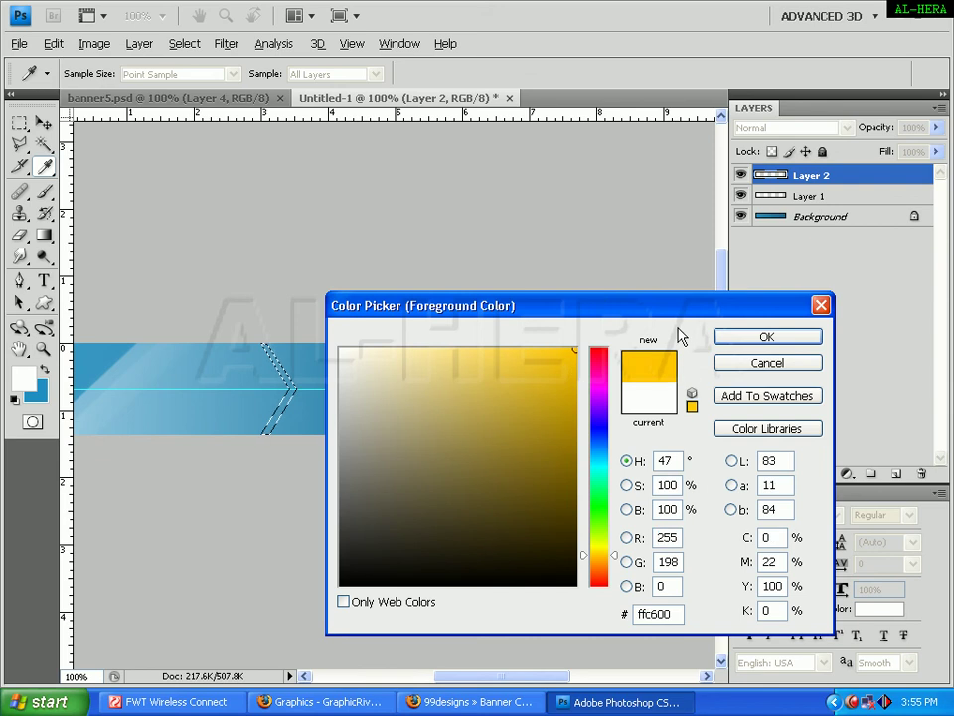
click(766, 337)
click(38, 392)
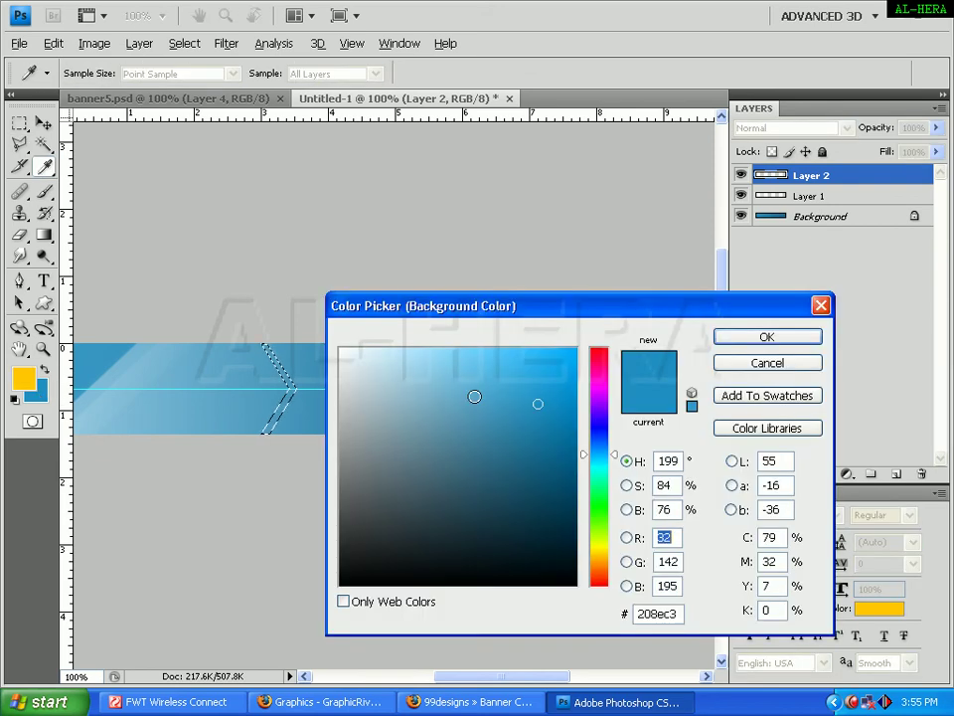
drag(475, 396, 209, 268)
key(Return)
Fill the chevron selection with a vertical yellow-to-white gradient, then deselect
click(43, 234)
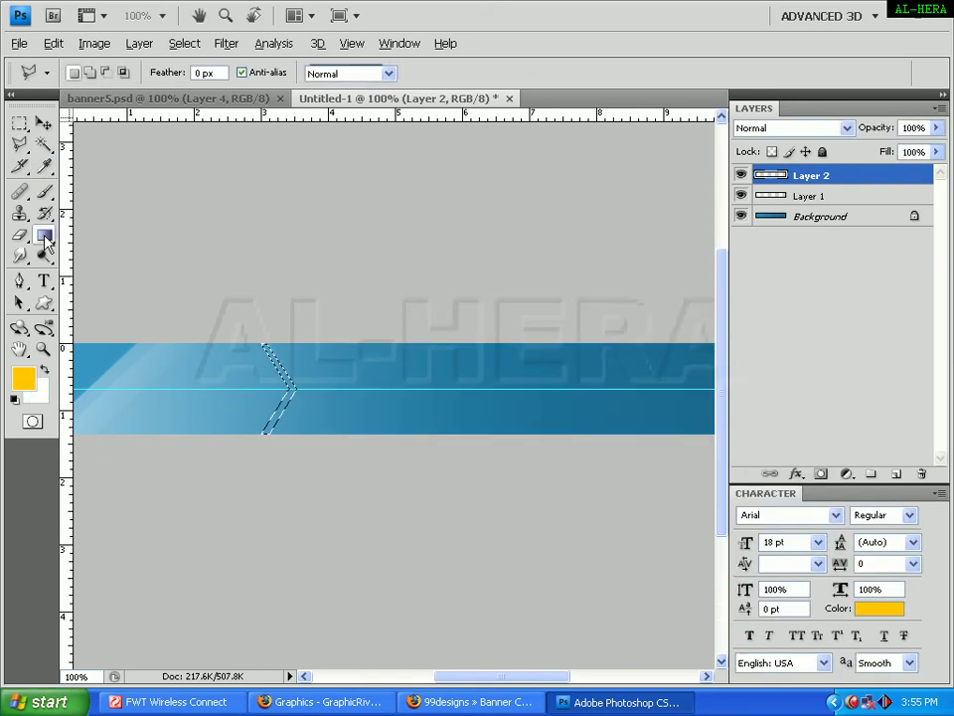
drag(263, 338, 280, 442)
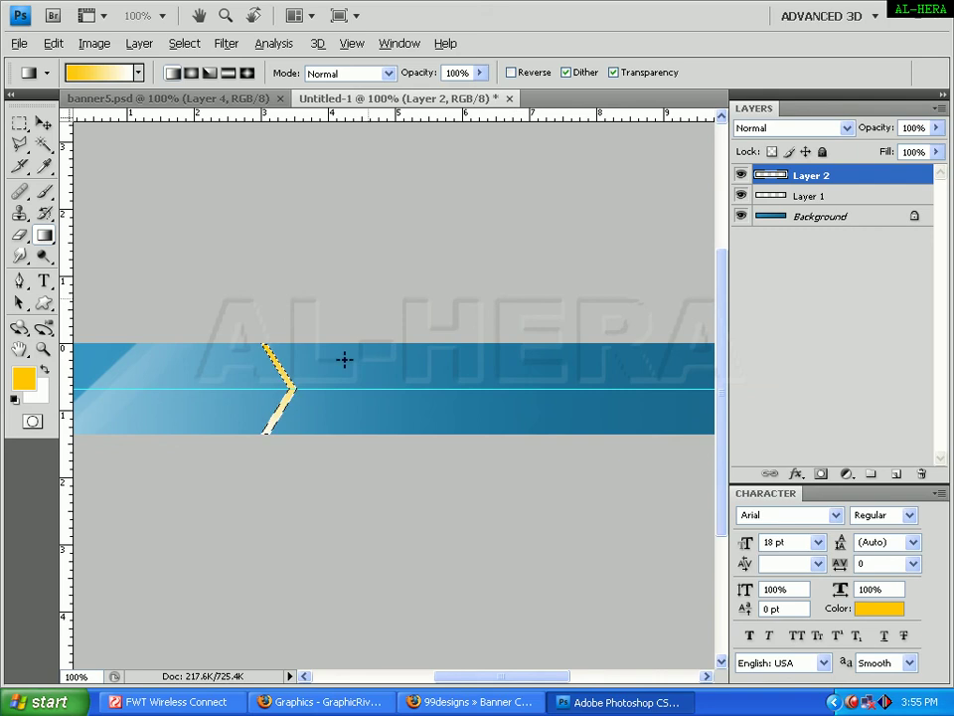
click(231, 100)
click(340, 99)
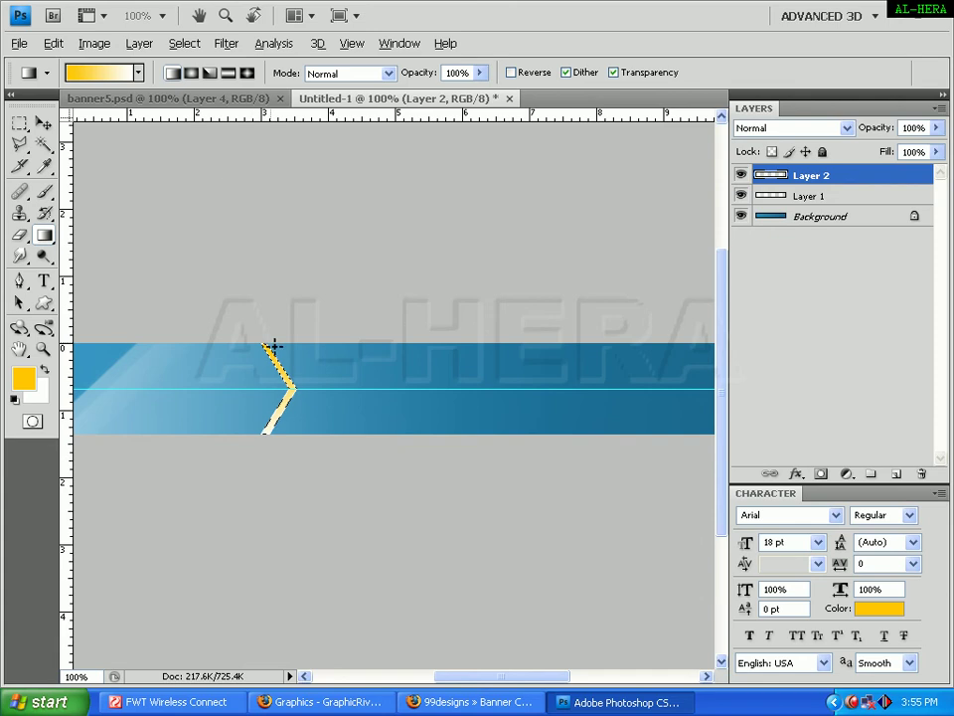
key(ctrl+z)
drag(286, 318, 286, 417)
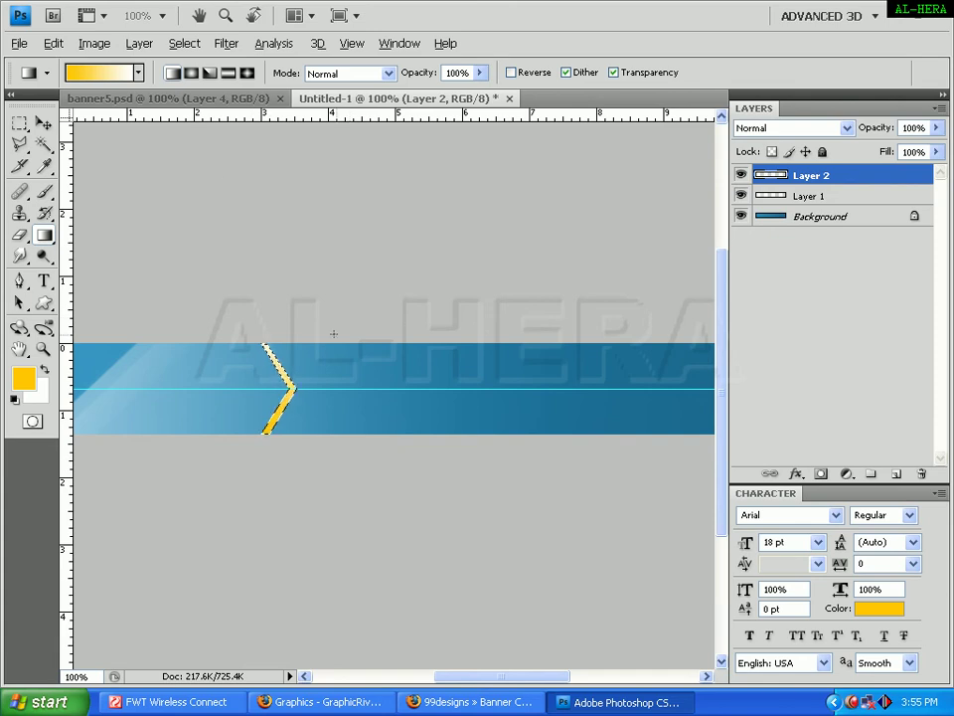
click(19, 122)
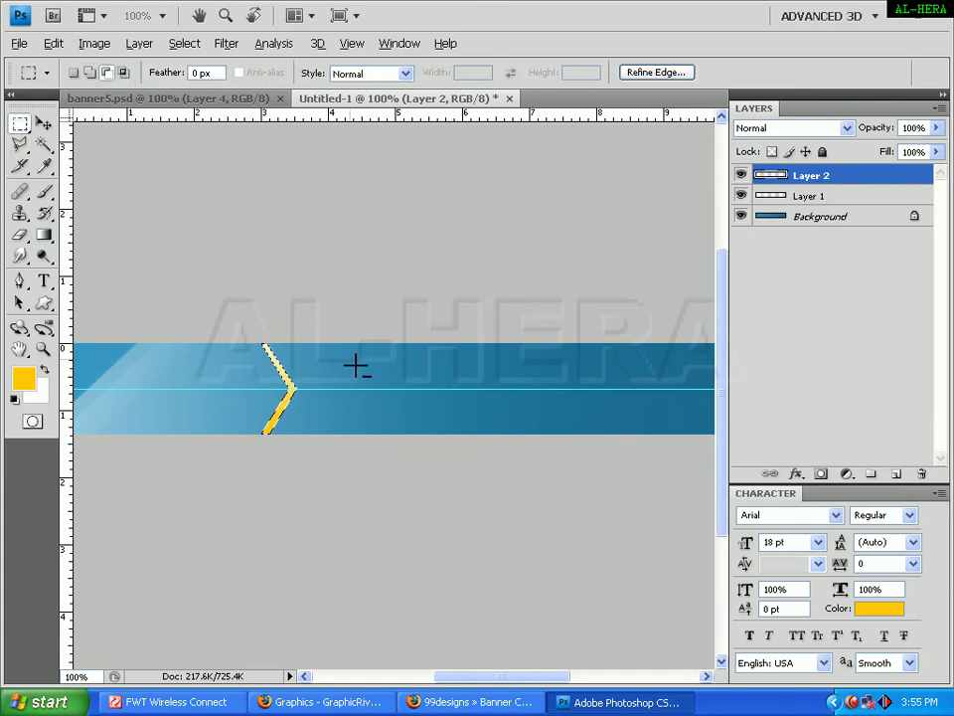
key(ctrl+d)
Nudge the yellow chevron slightly left with the arrow key
key(Tab)
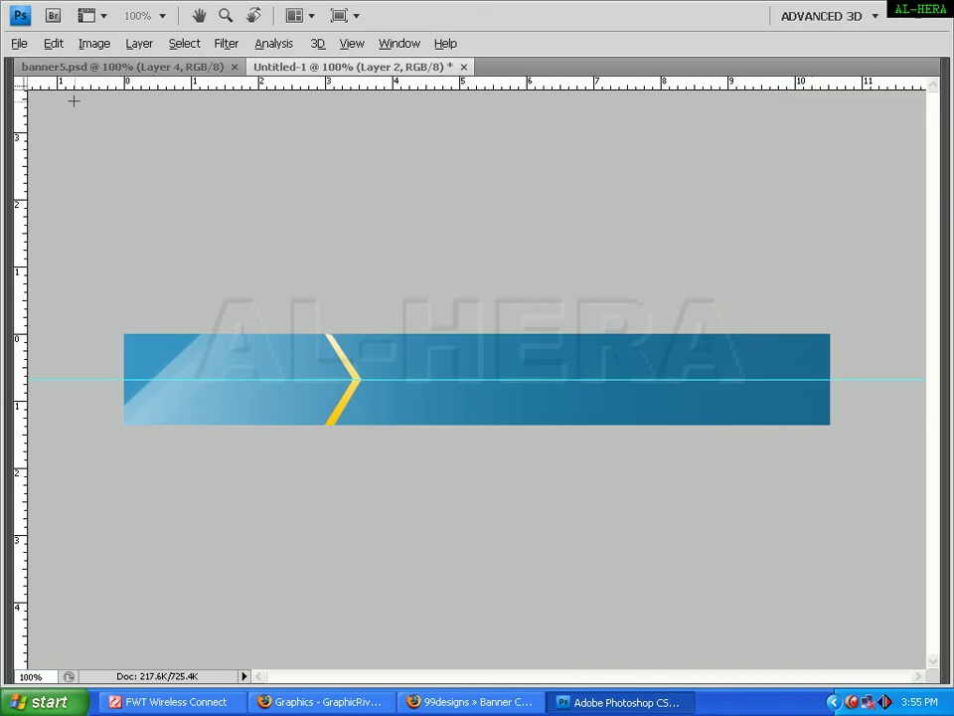
key(Tab)
key(Tab)
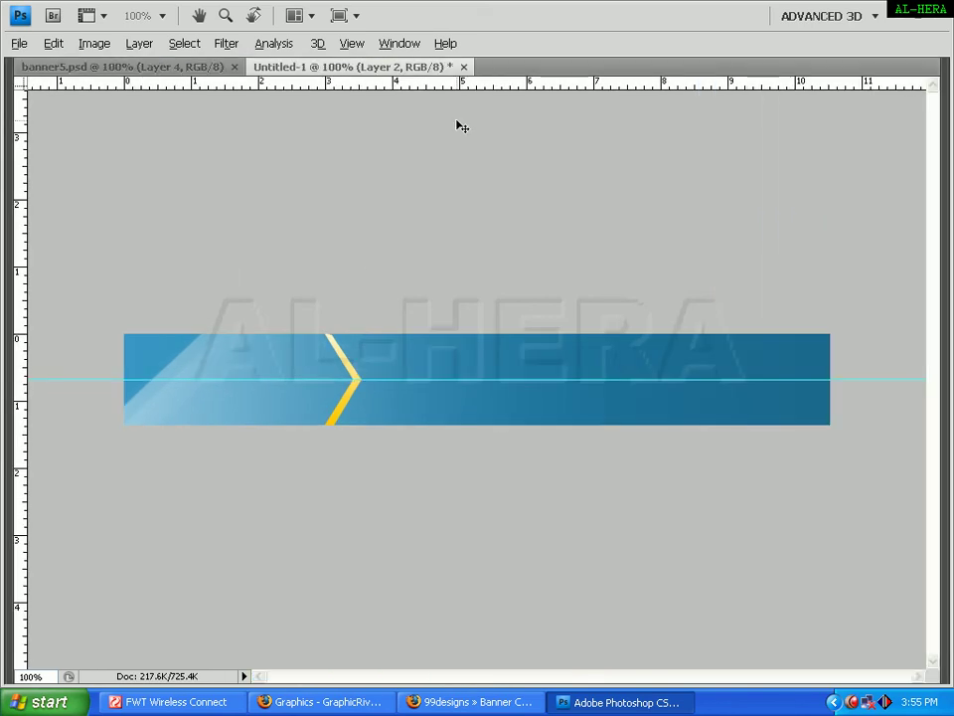
key(Left)
key(Left)
key(Left)
key(Left)
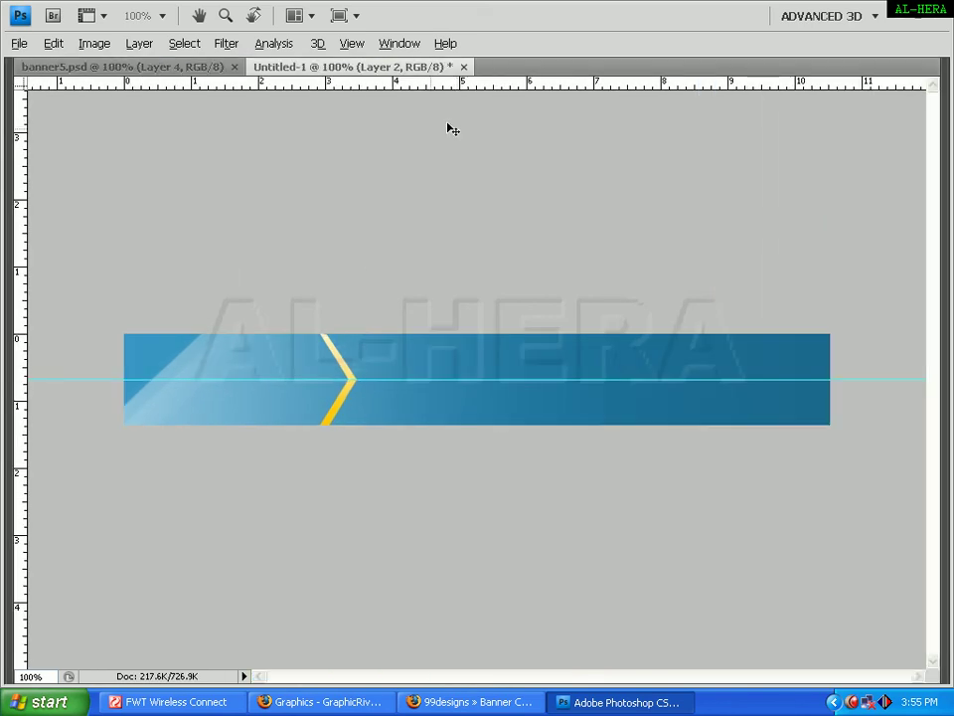
Give the chevron layer a Pillow Emboss Bevel and Emboss style
click(139, 44)
mouse_move(162, 136)
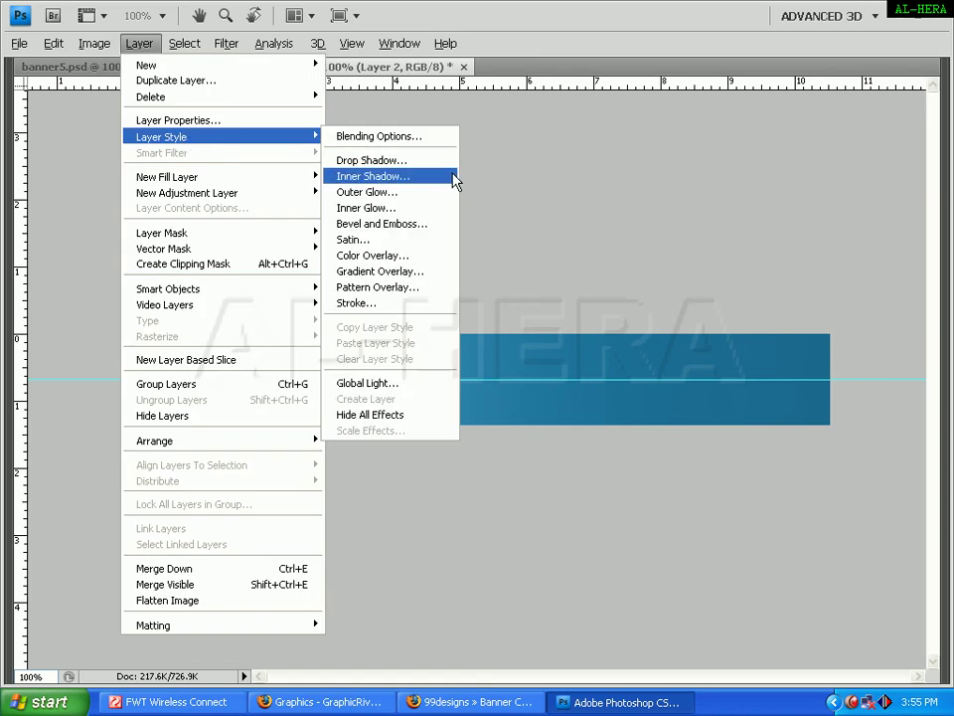
click(400, 226)
mouse_move(350, 240)
mouse_down()
mouse_move(811, 233)
mouse_move(774, 179)
mouse_up()
click(773, 227)
click(750, 292)
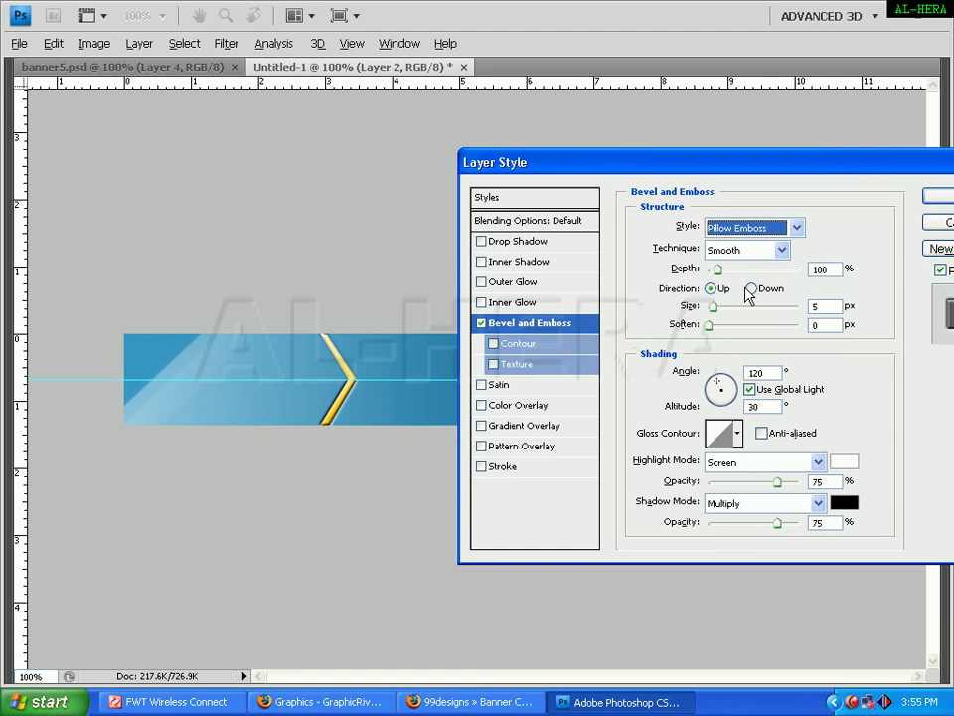
key(Return)
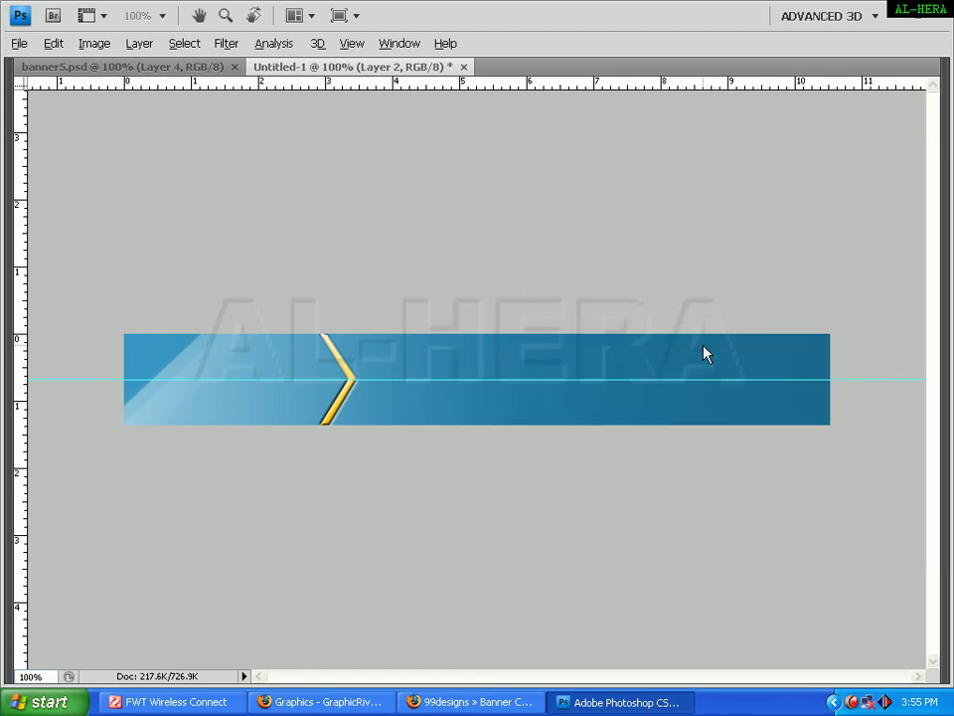
key(Tab)
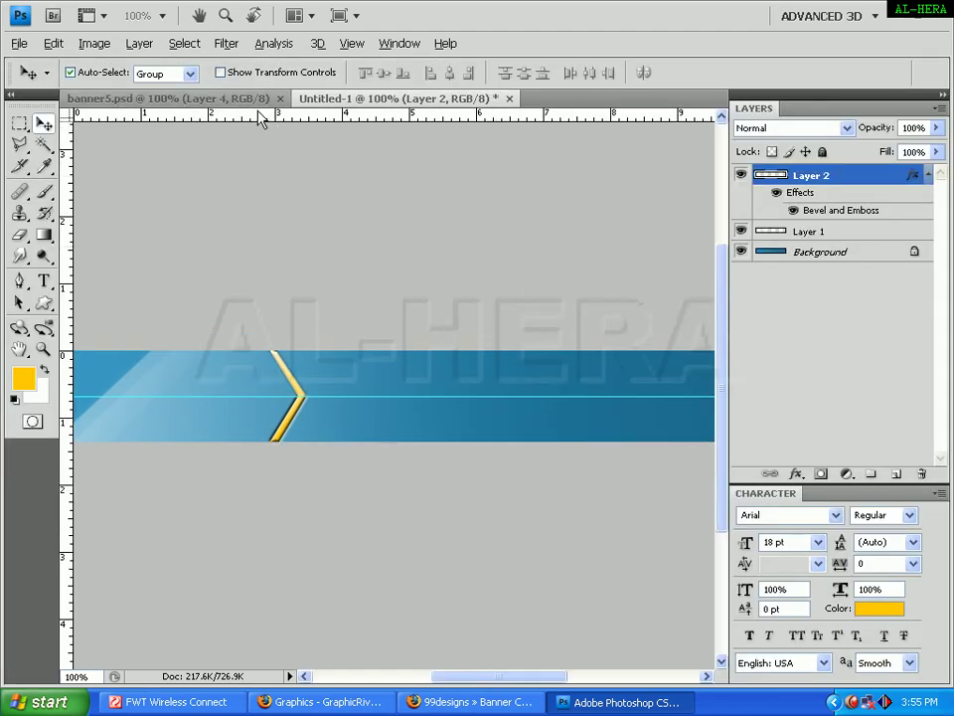
click(194, 99)
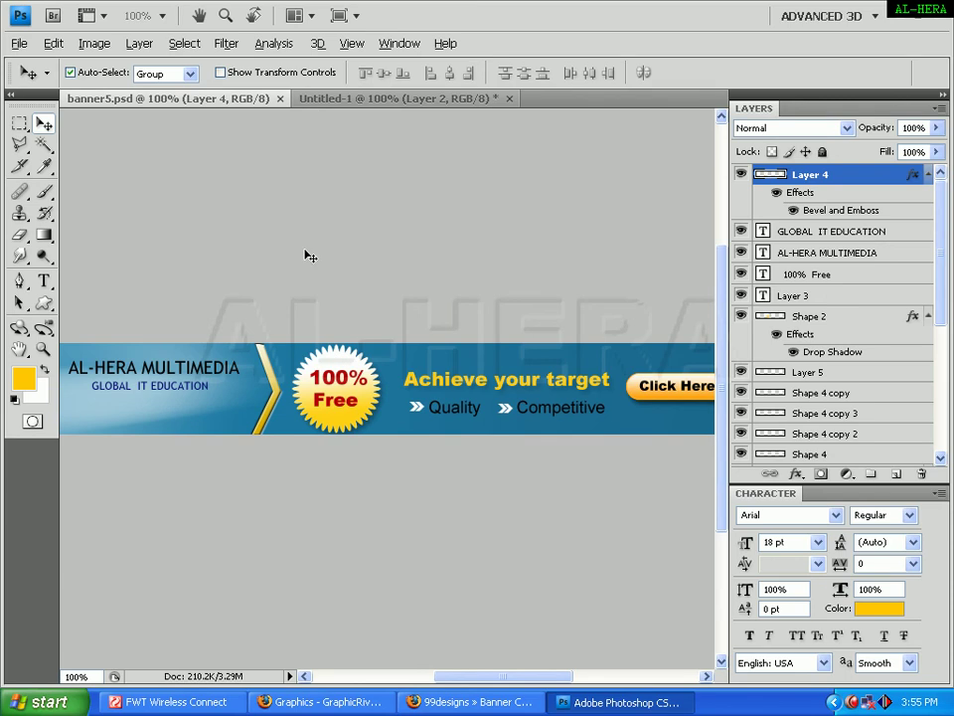
click(326, 100)
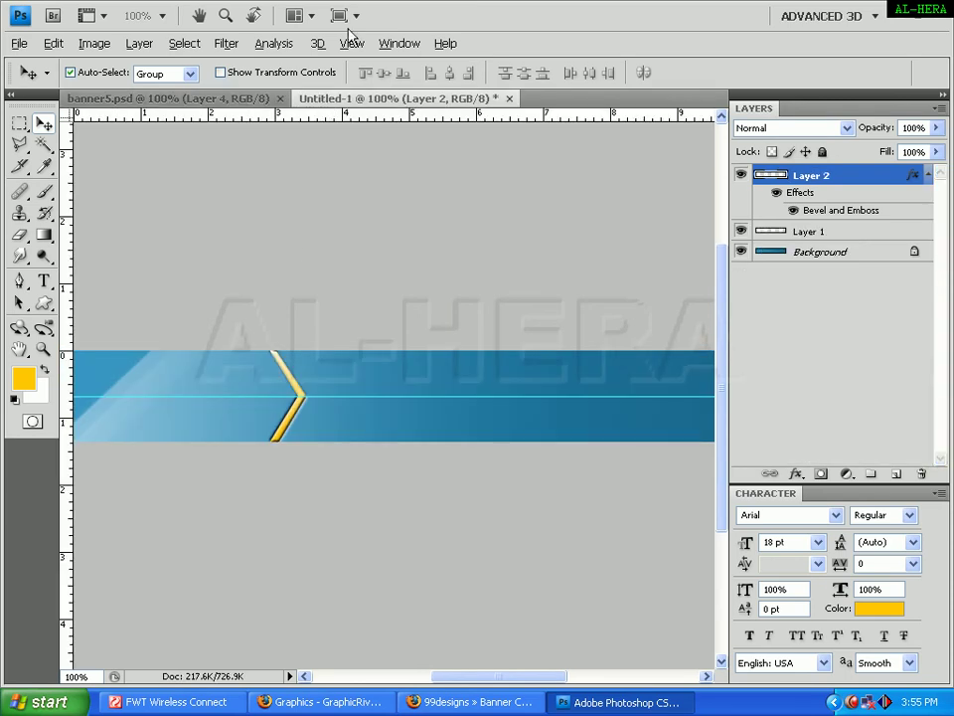
Set the Polygon tool to draw a smooth-cornered star
click(53, 308)
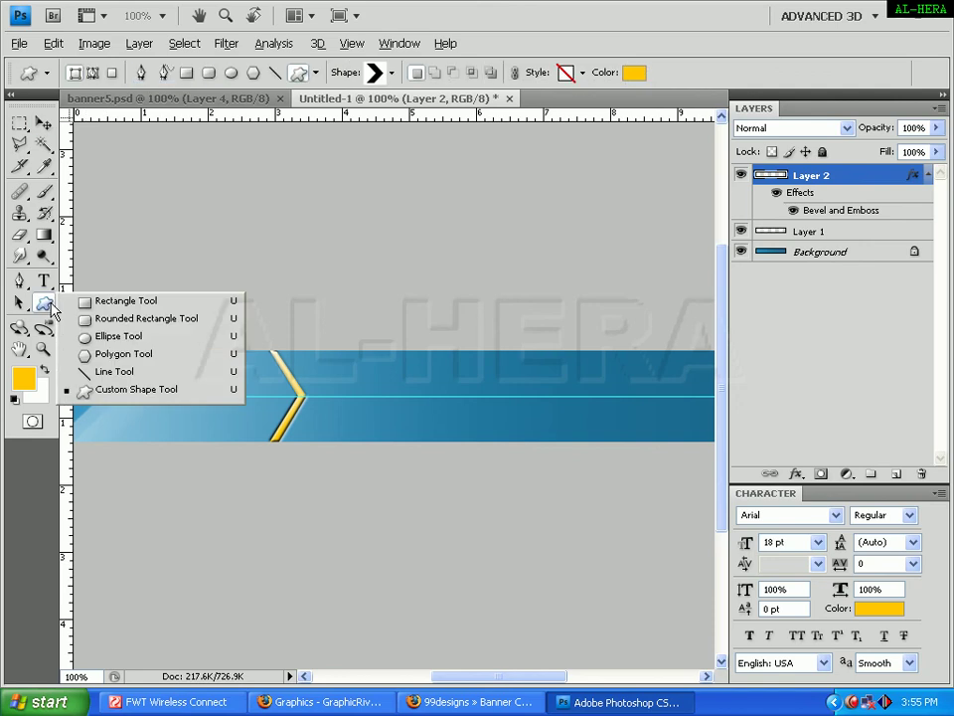
click(127, 356)
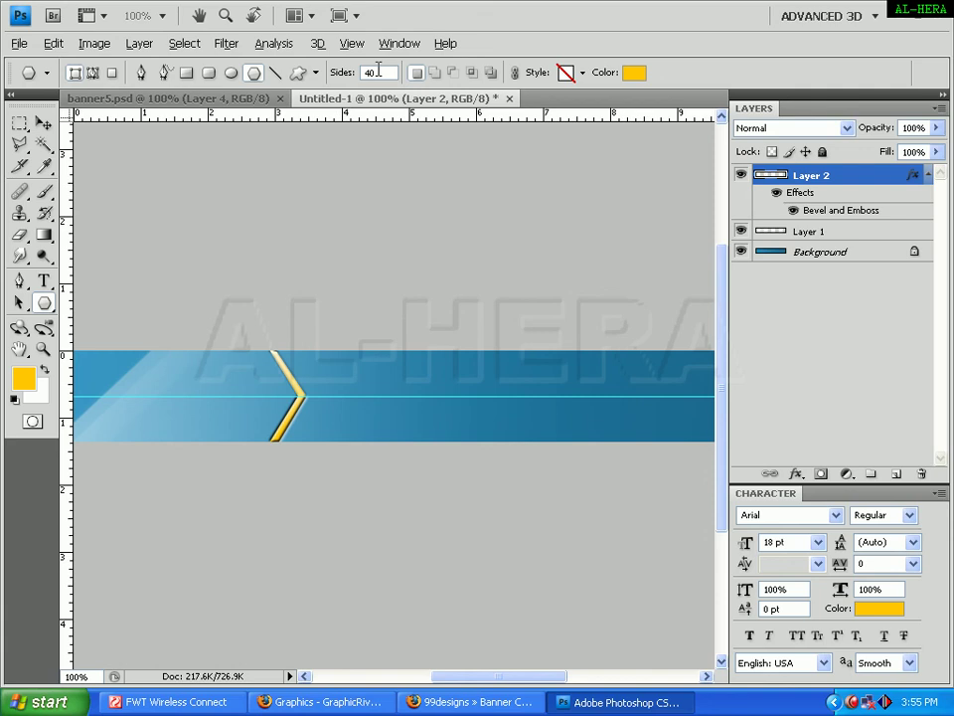
click(316, 76)
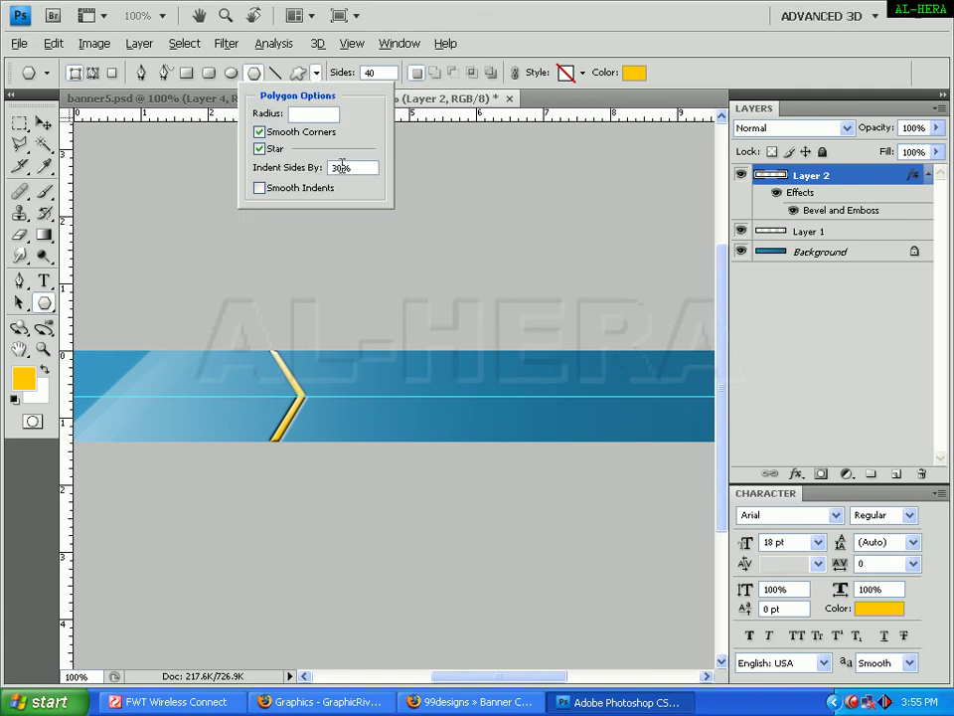
click(260, 131)
click(261, 133)
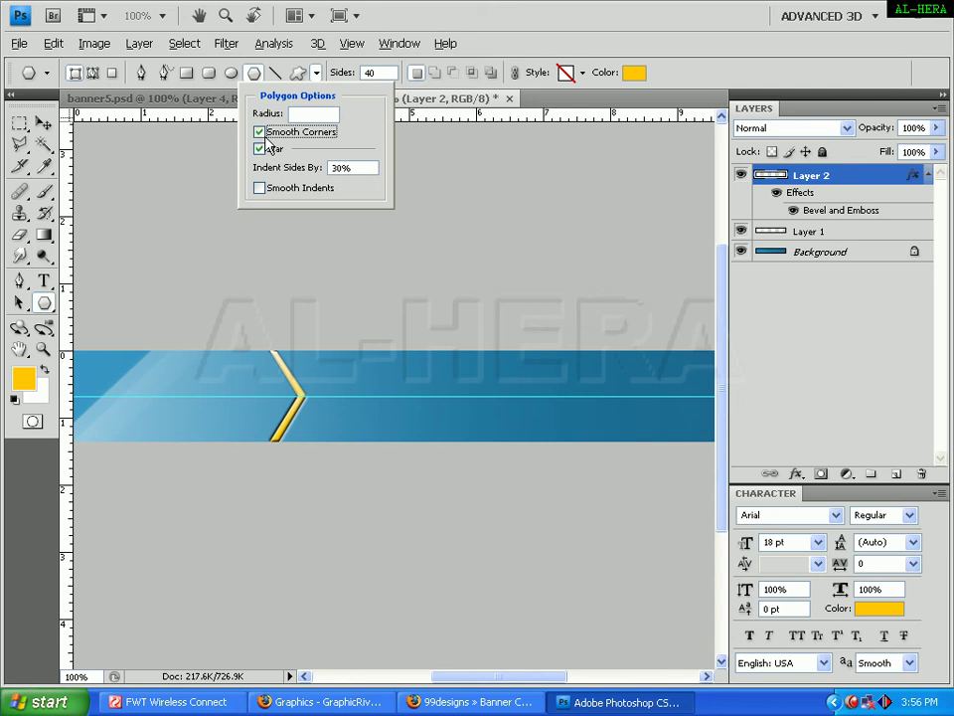
click(266, 149)
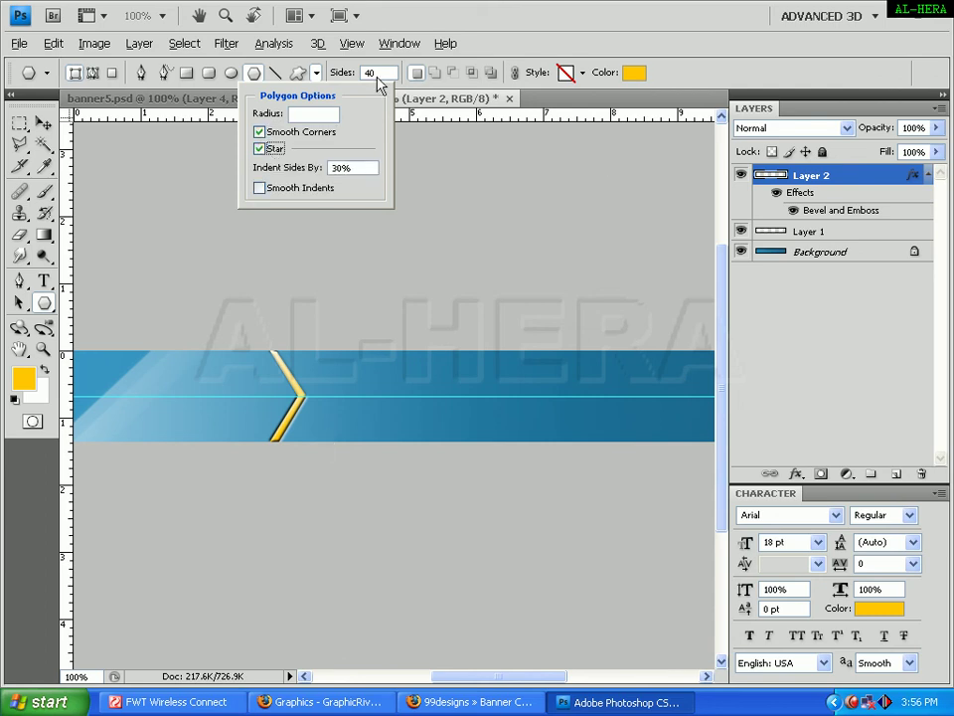
click(217, 100)
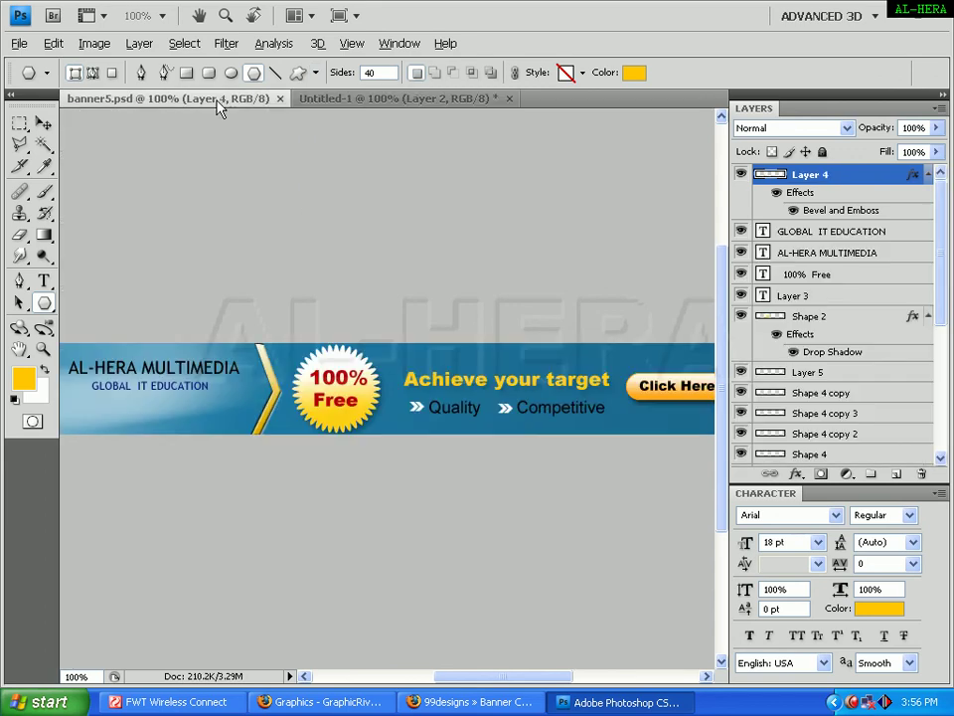
click(403, 99)
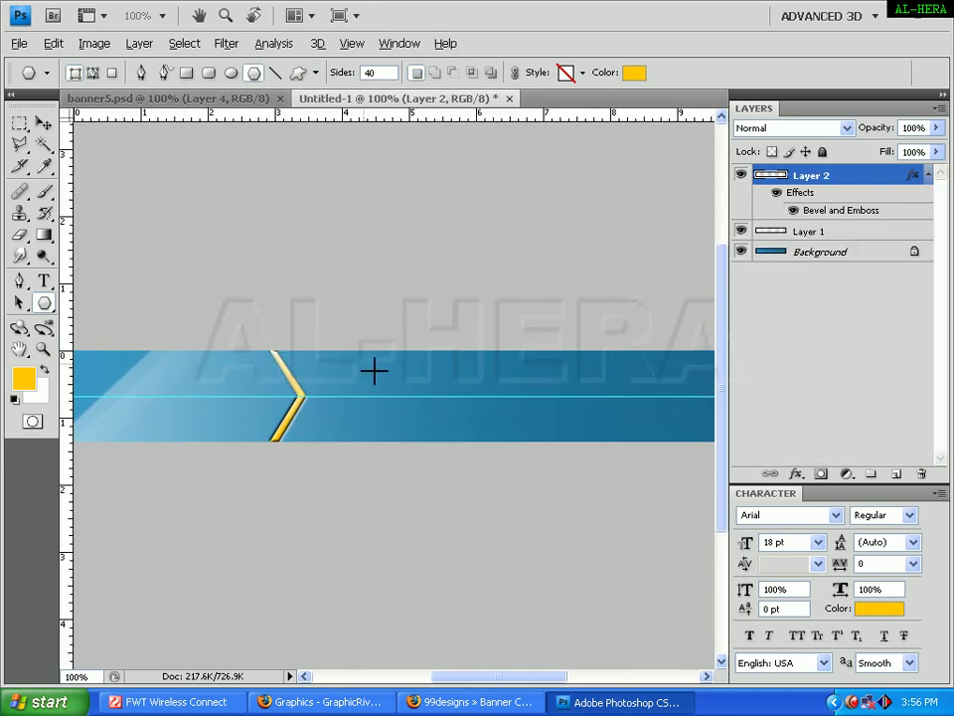
Draw a 40-point yellow starburst beside the chevron and rasterize its layer
drag(358, 367, 366, 409)
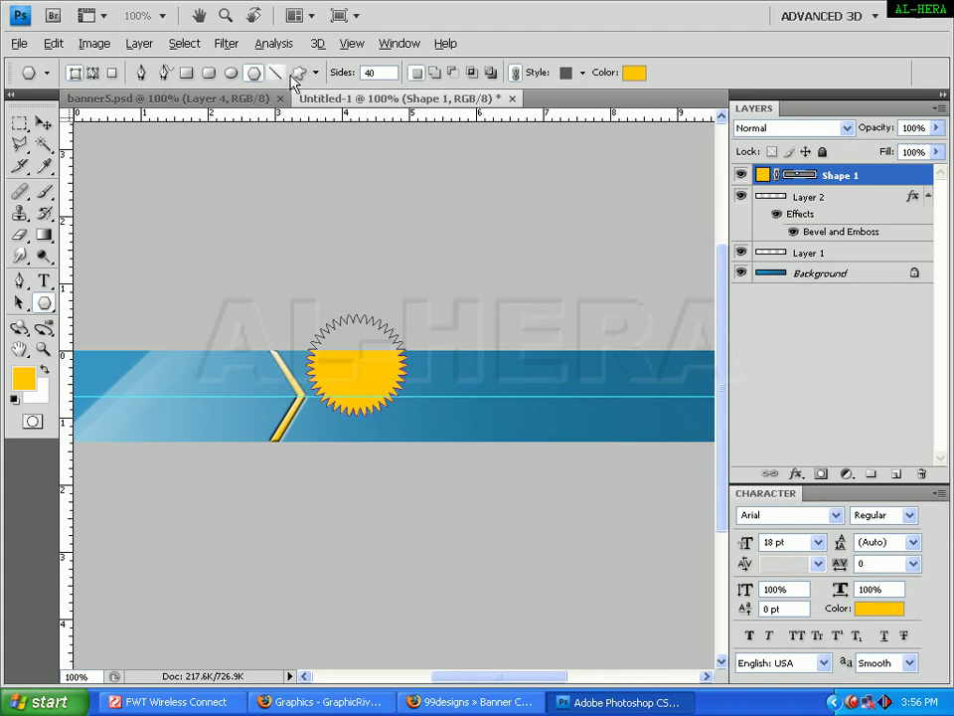
click(147, 46)
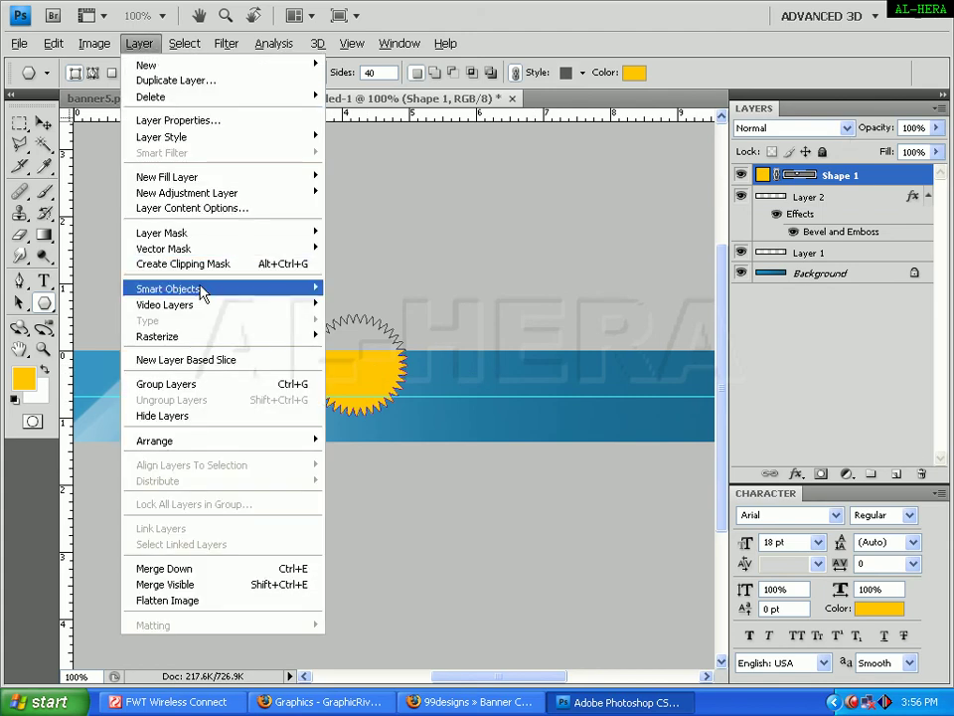
mouse_move(157, 336)
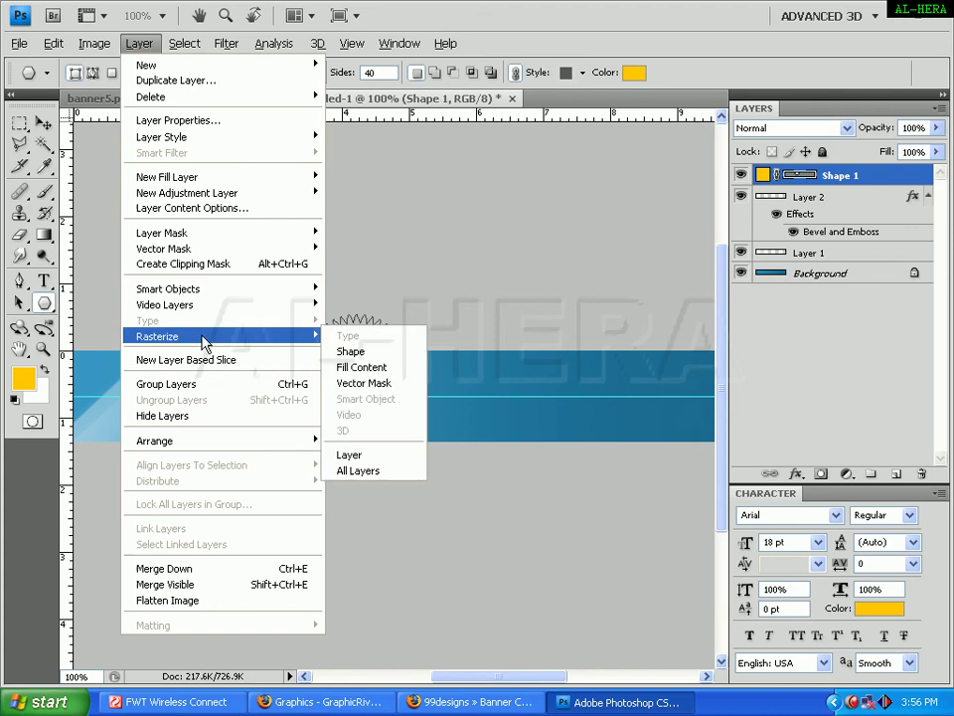
click(350, 351)
Move the starburst slightly down-right and scale it to 89.3%
click(44, 124)
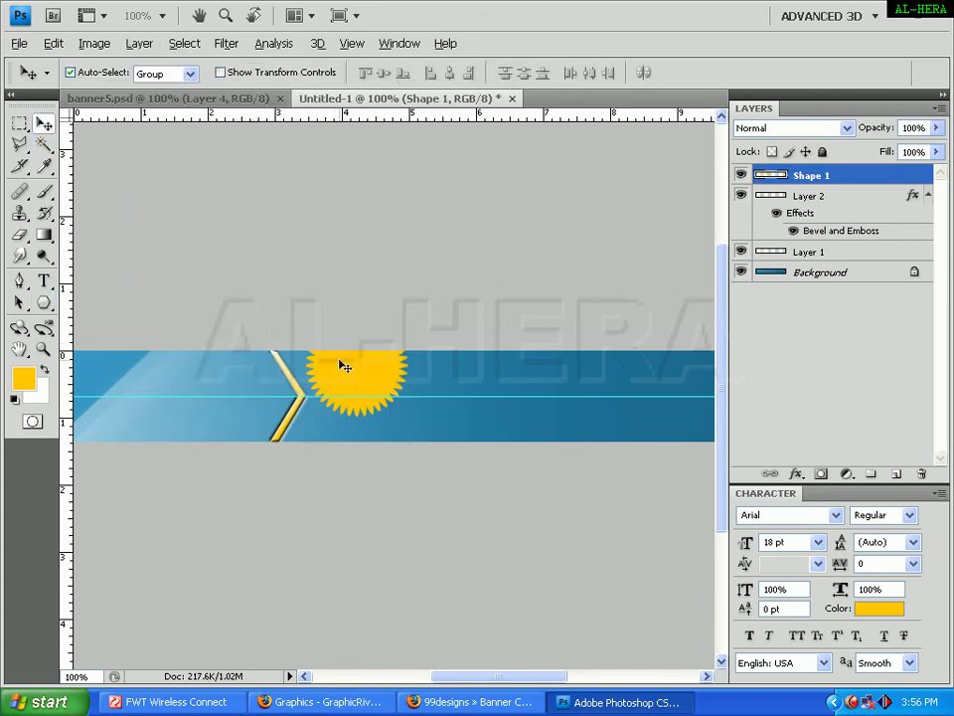
drag(343, 365, 354, 383)
key(ctrl+t)
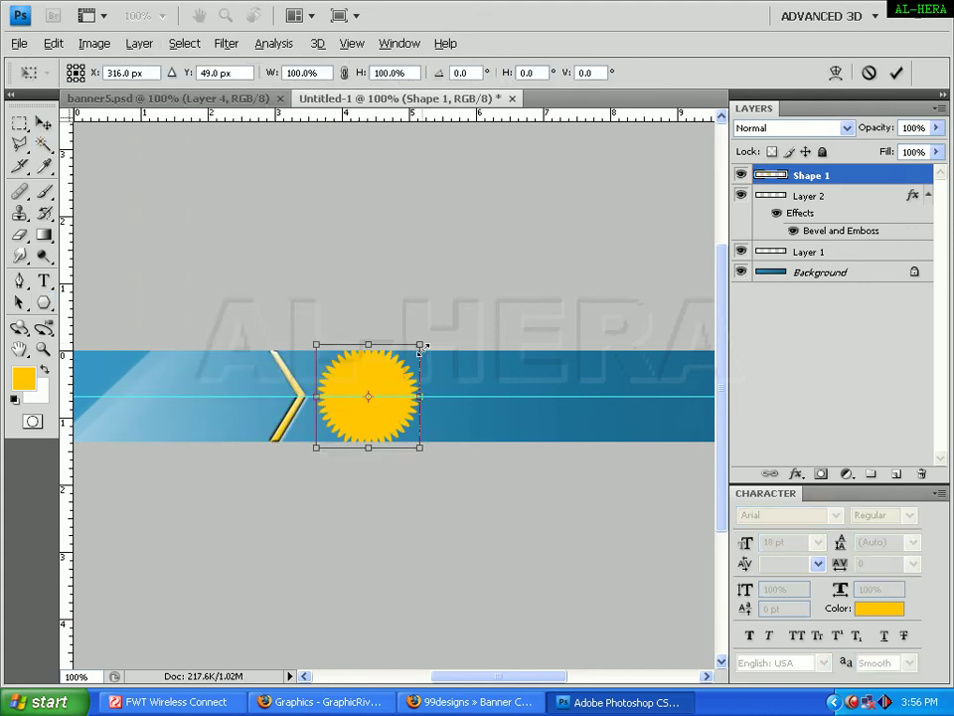
drag(421, 350, 422, 360)
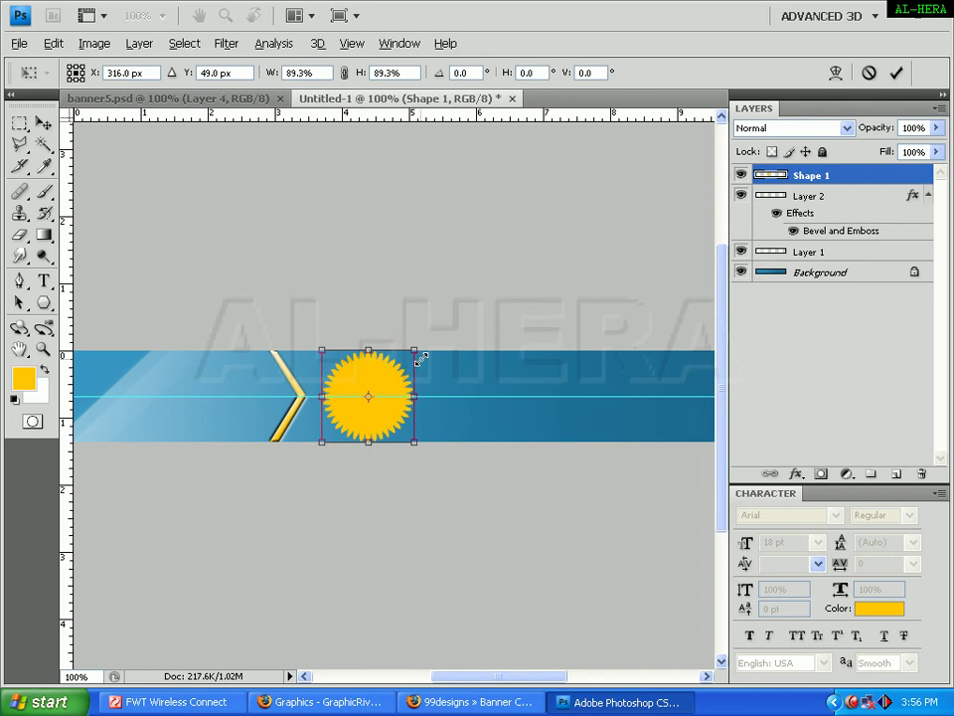
key(Return)
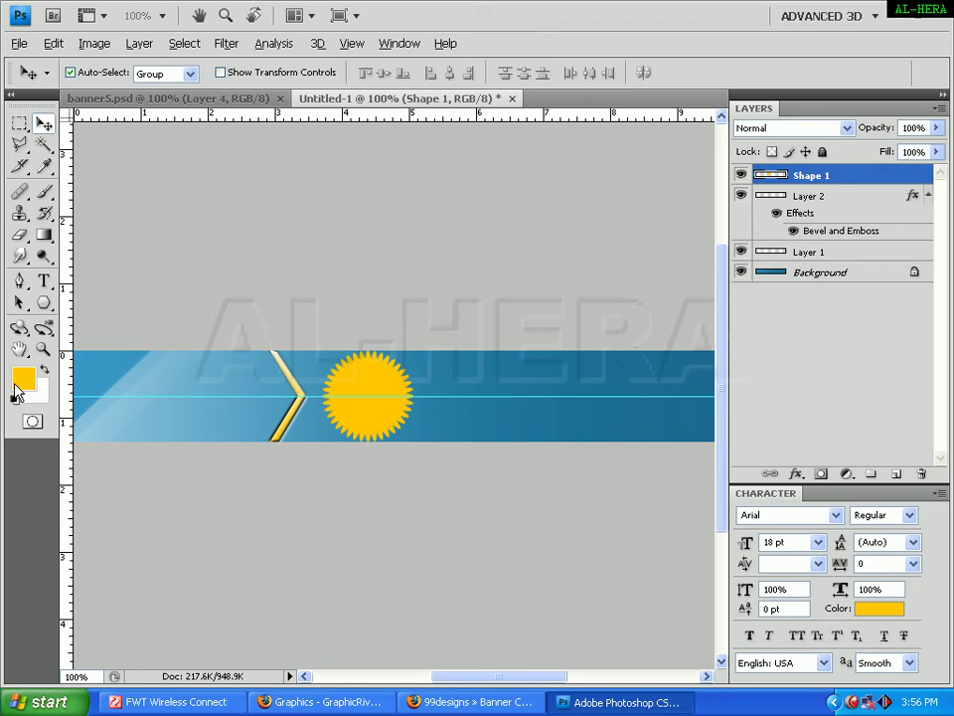
Select the starburst outline and try a yellow-to-white gradient fill, then undo it
ctrl+click(780, 179)
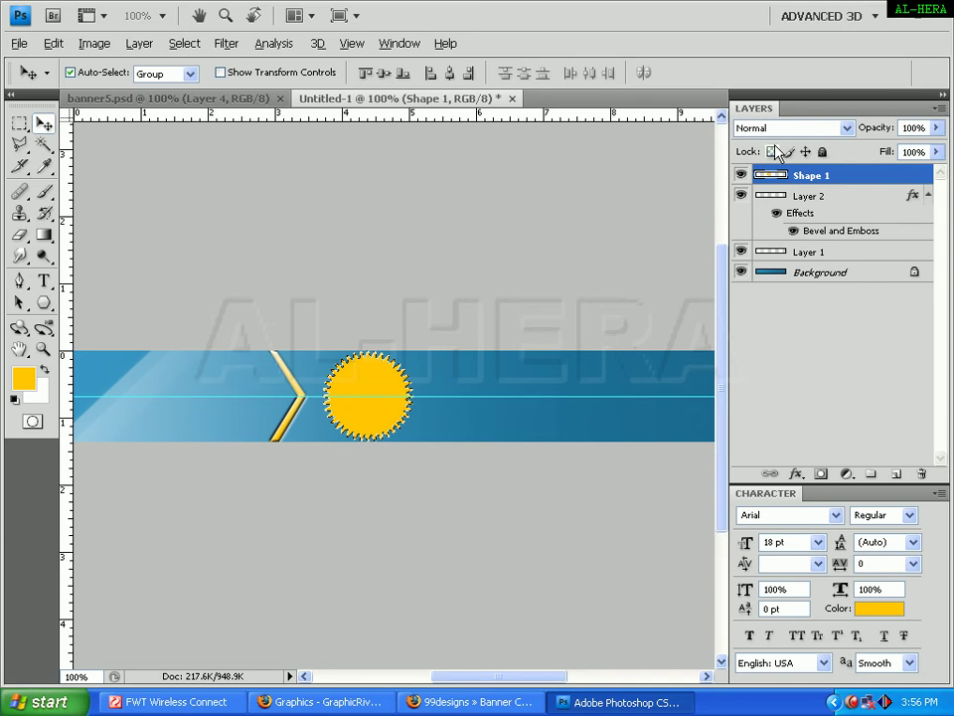
click(43, 235)
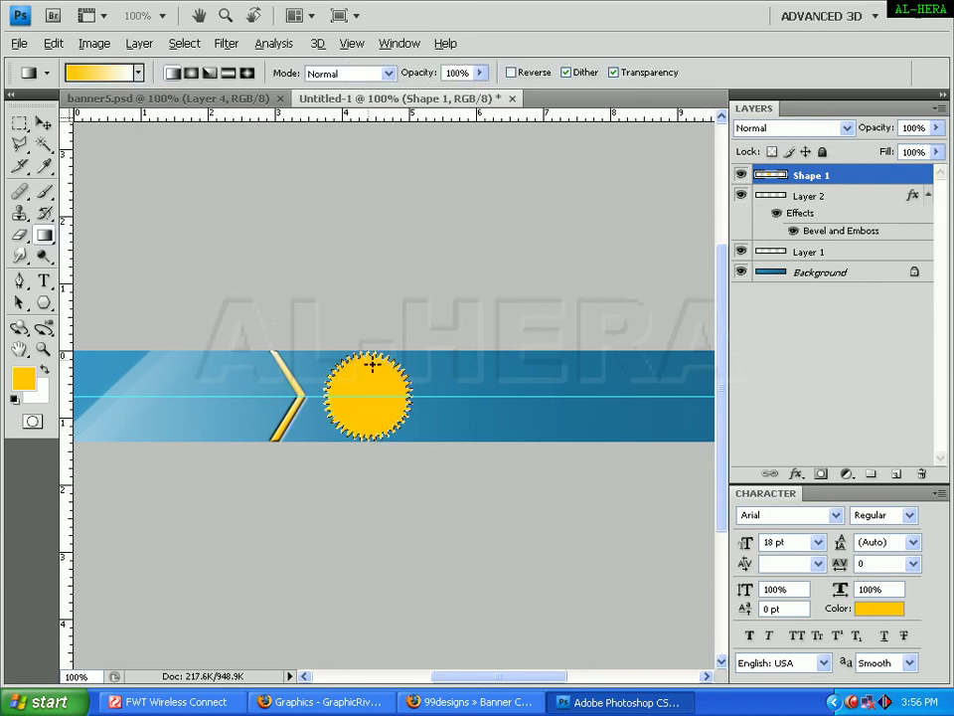
drag(371, 362, 350, 433)
key(ctrl+z)
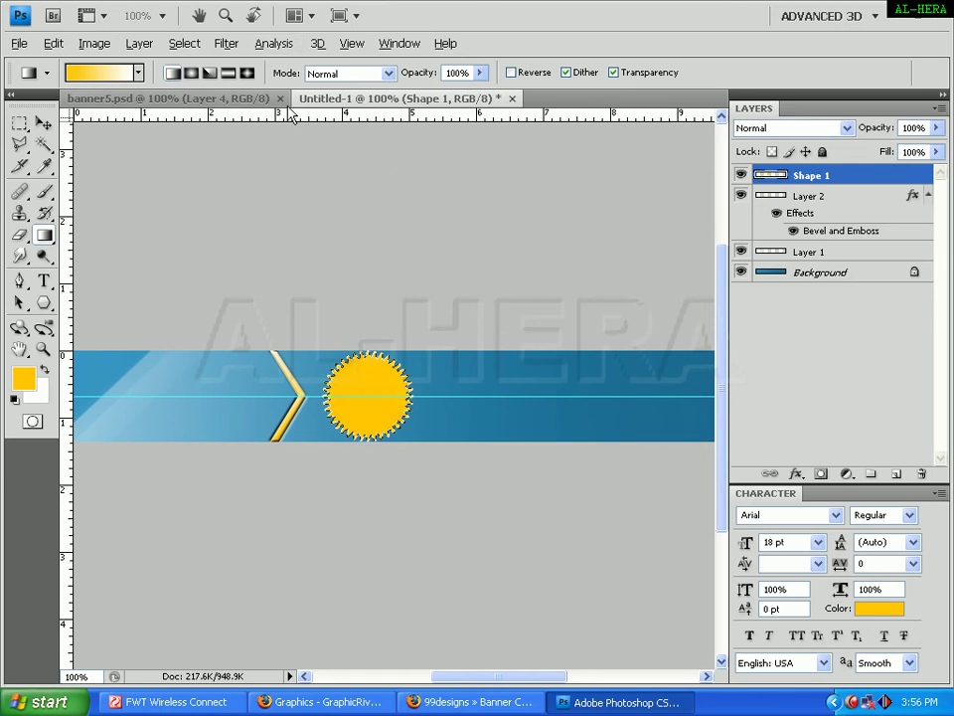
Compare with the reference banner and retry the starburst gradient in other directions
click(239, 99)
click(373, 99)
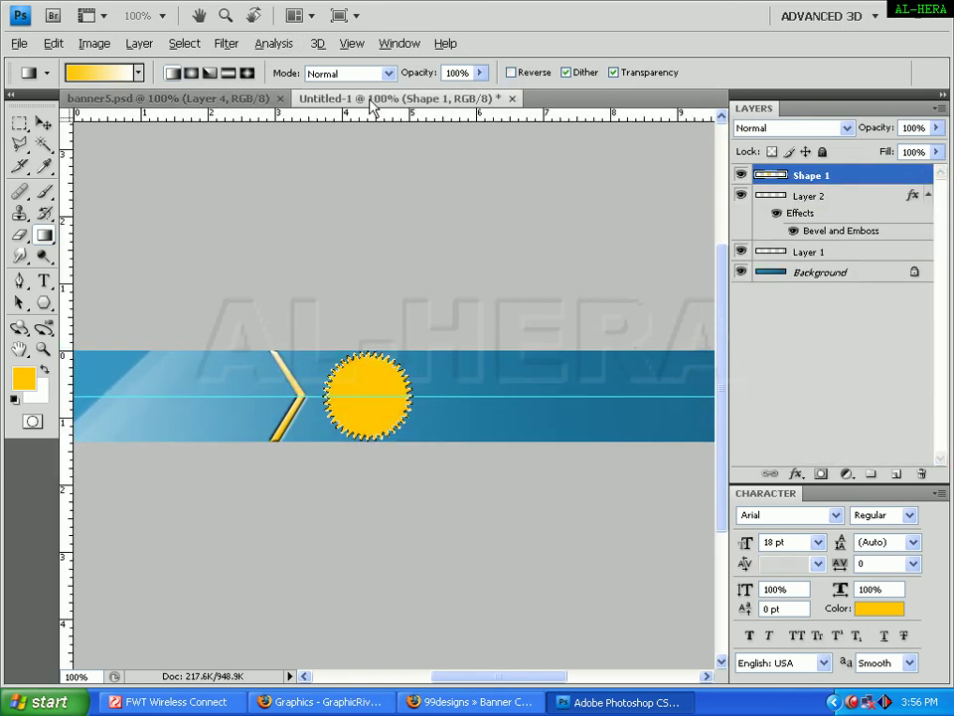
drag(364, 449, 437, 358)
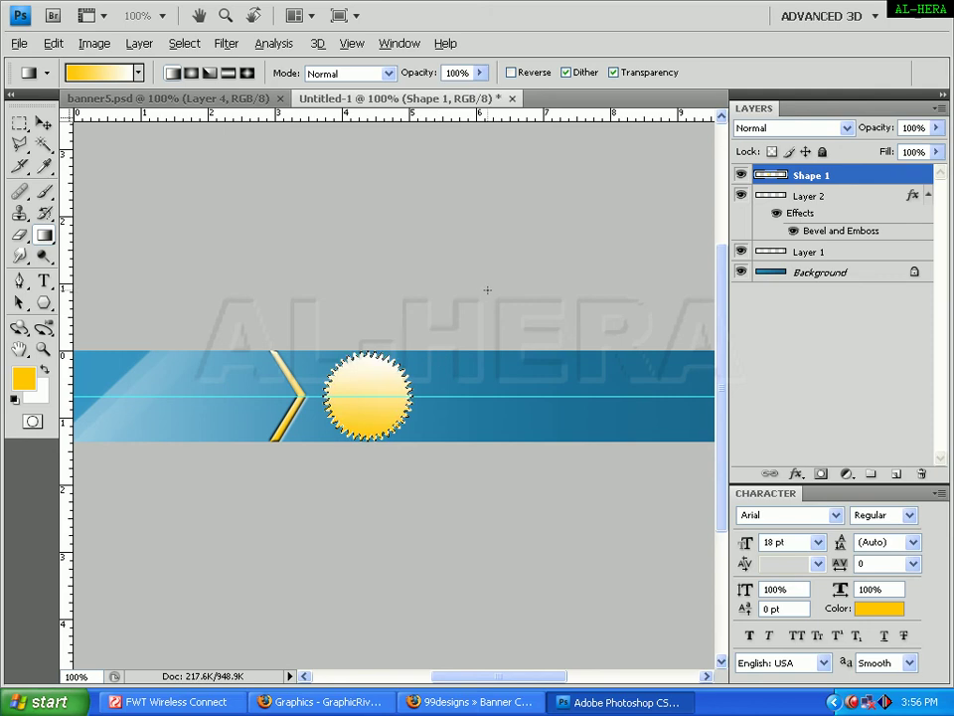
key(ctrl+z)
drag(373, 435, 386, 304)
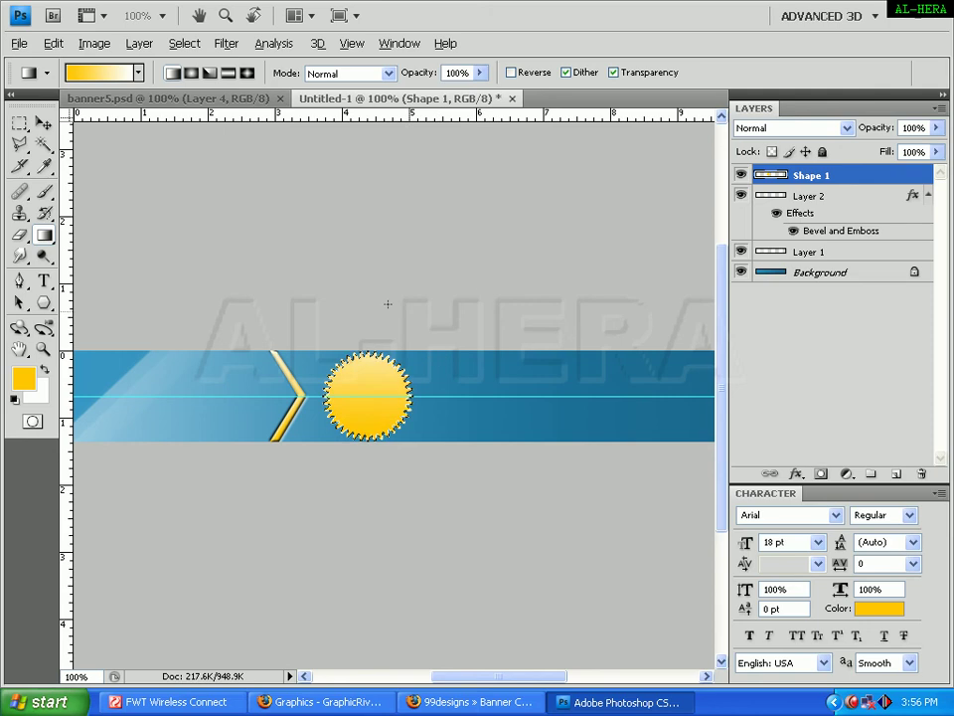
key(ctrl+z)
Fill the starburst white at the top fading to yellow, then deselect
drag(373, 436, 370, 353)
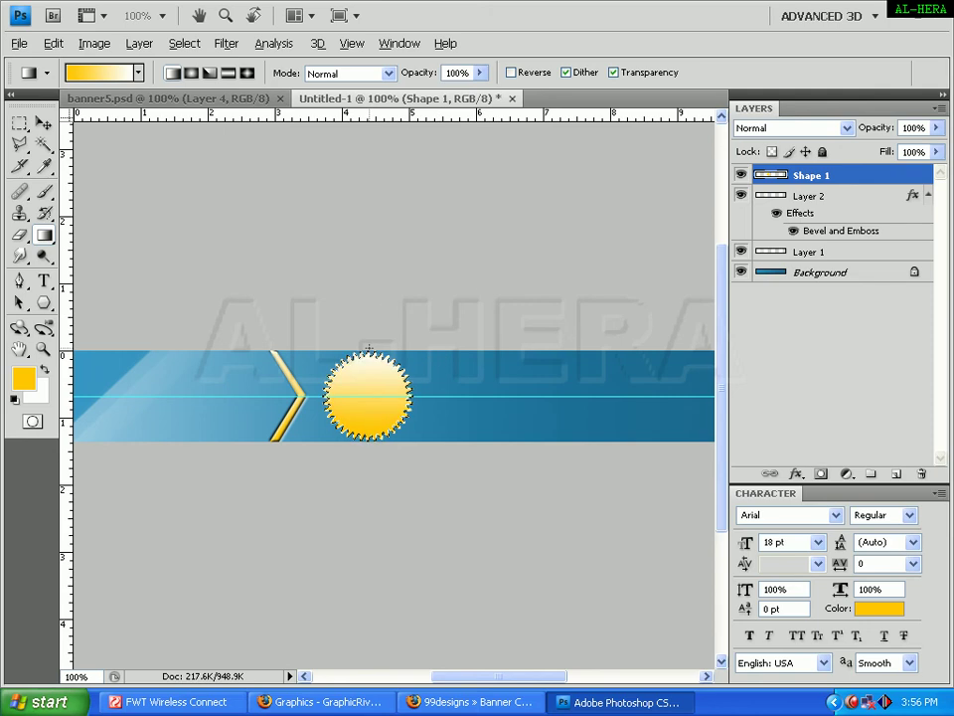
click(19, 123)
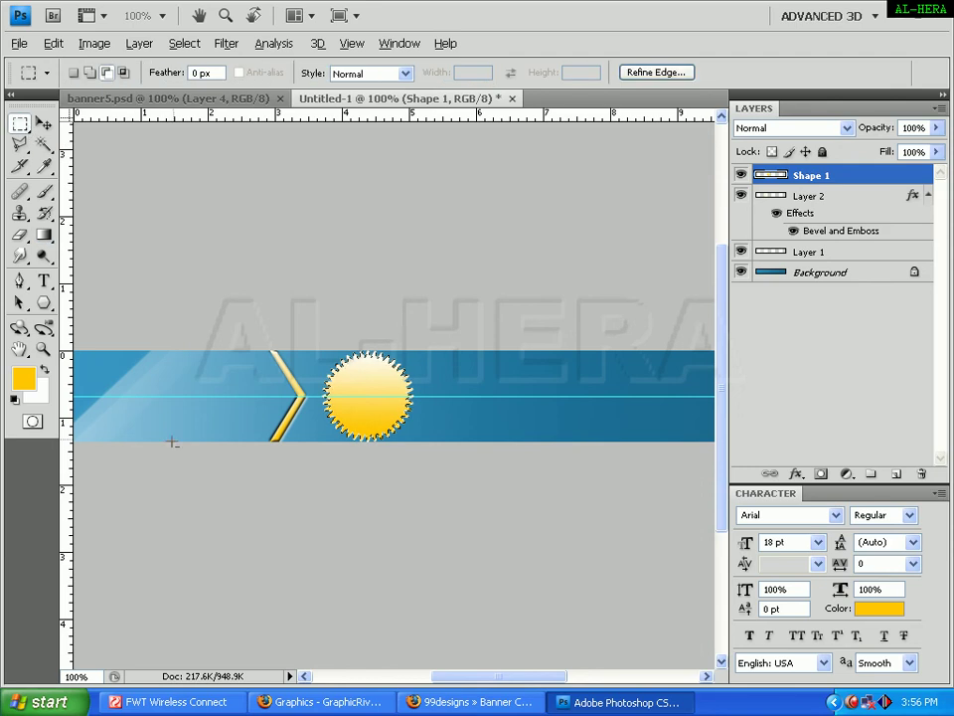
click(170, 441)
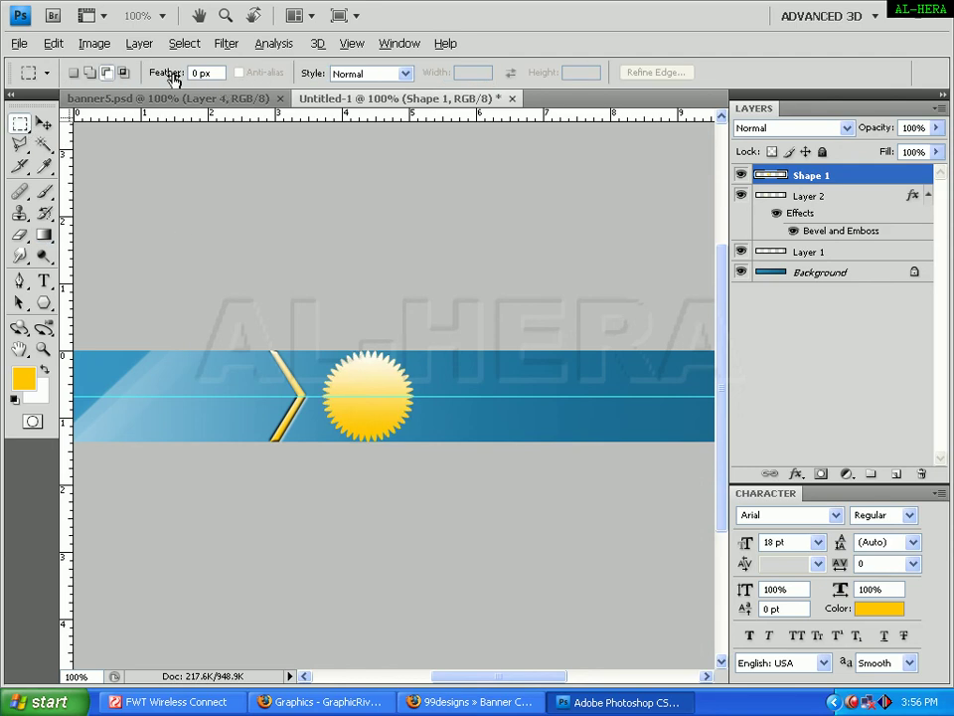
Add a drop shadow at 50% opacity to the starburst
click(139, 43)
mouse_move(162, 136)
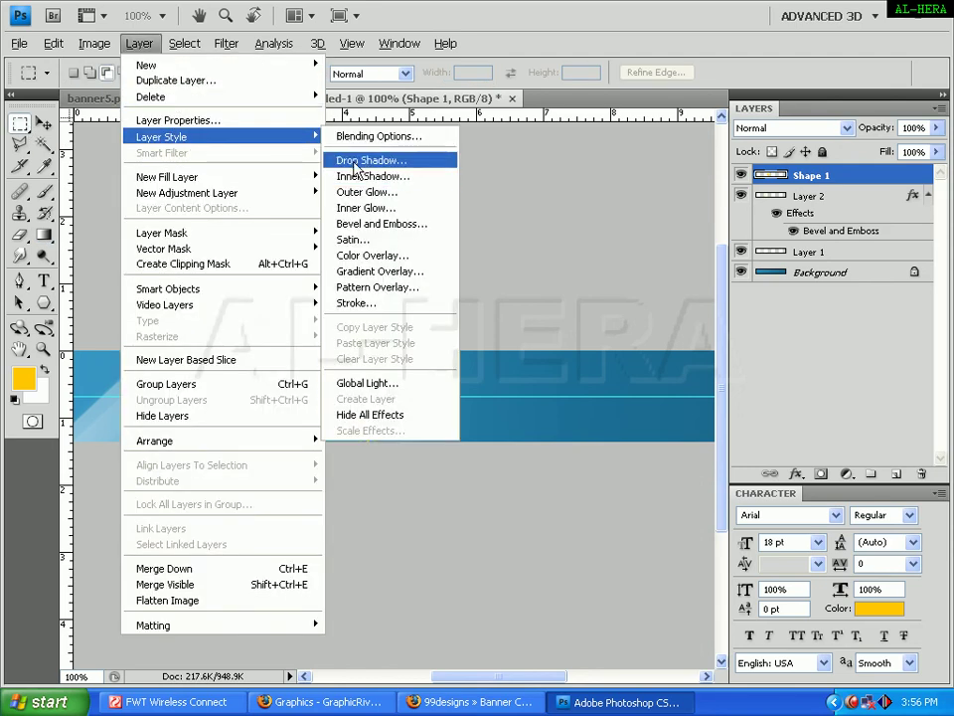
click(371, 160)
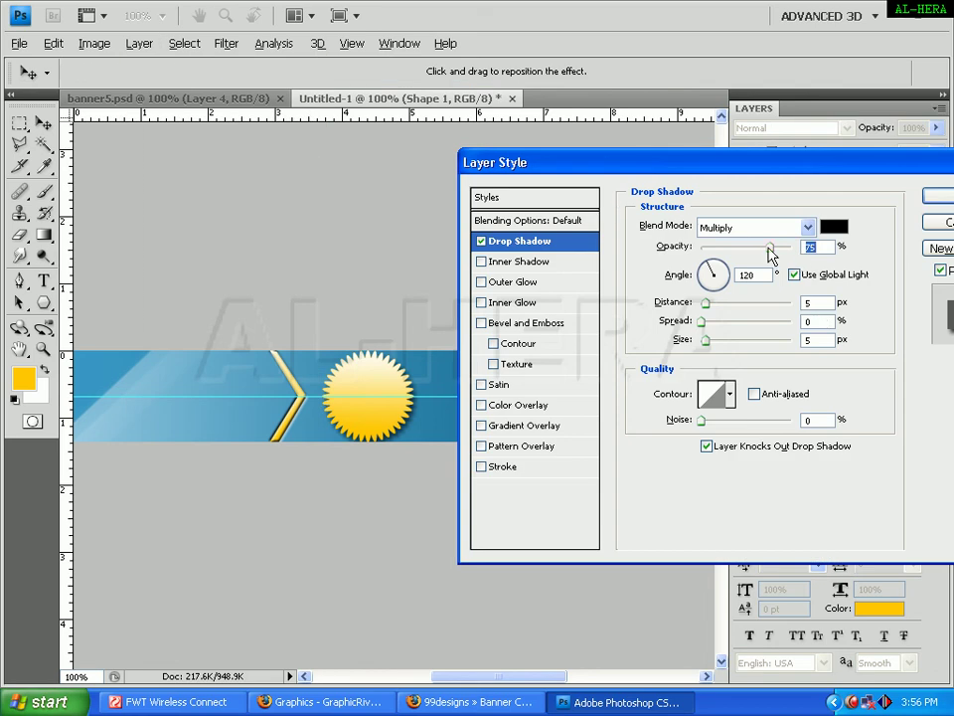
drag(769, 246, 747, 247)
key(Return)
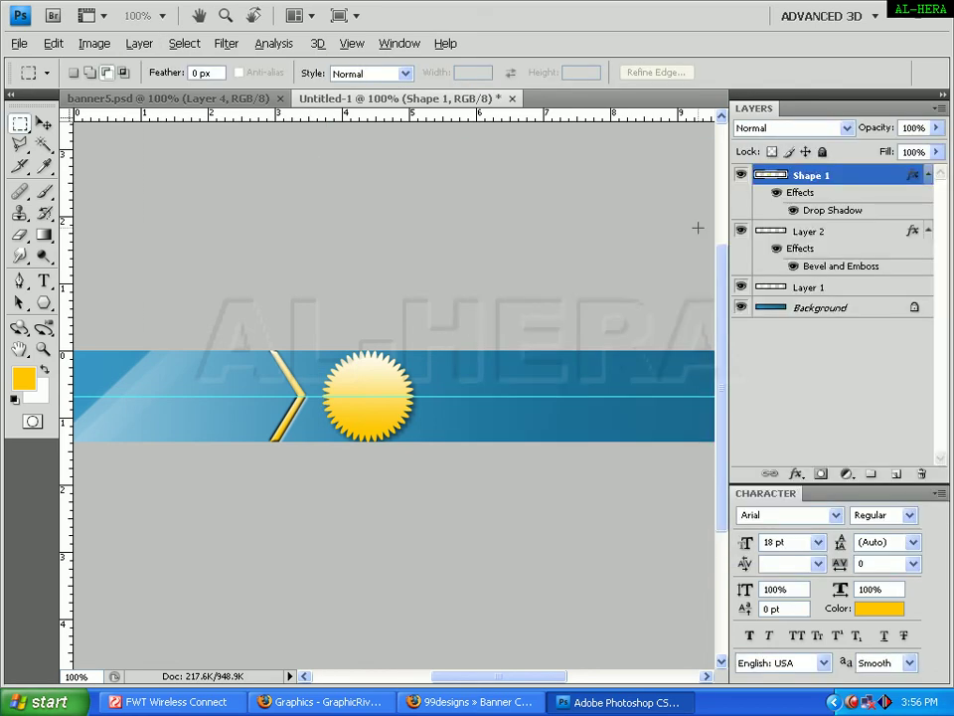
View the banner5.psd reference at full size, then return to Untitled-1
click(242, 98)
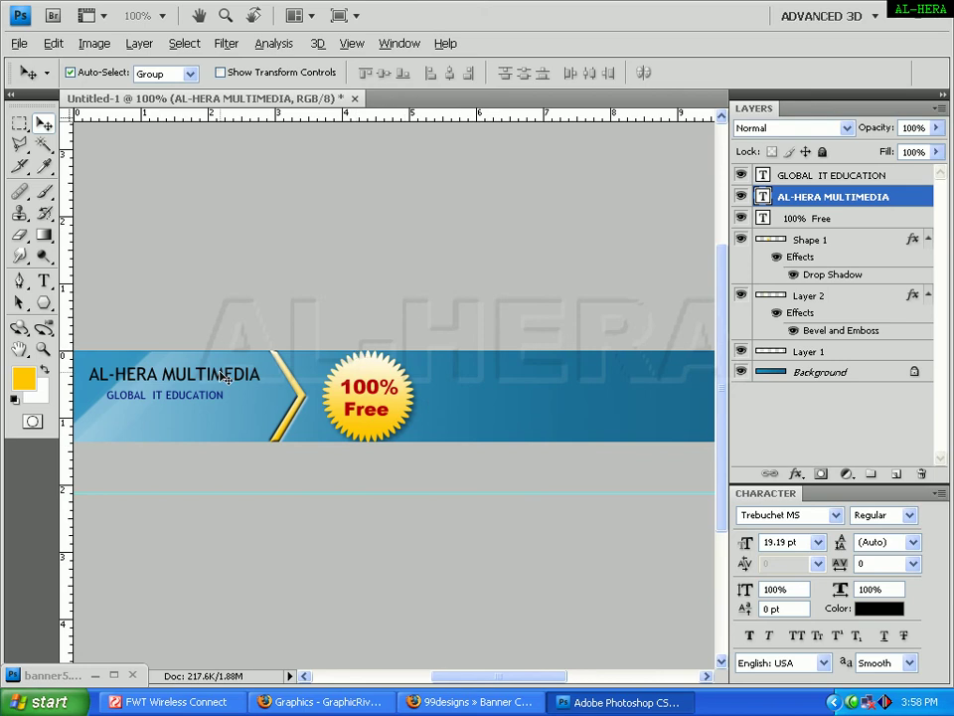
click(130, 677)
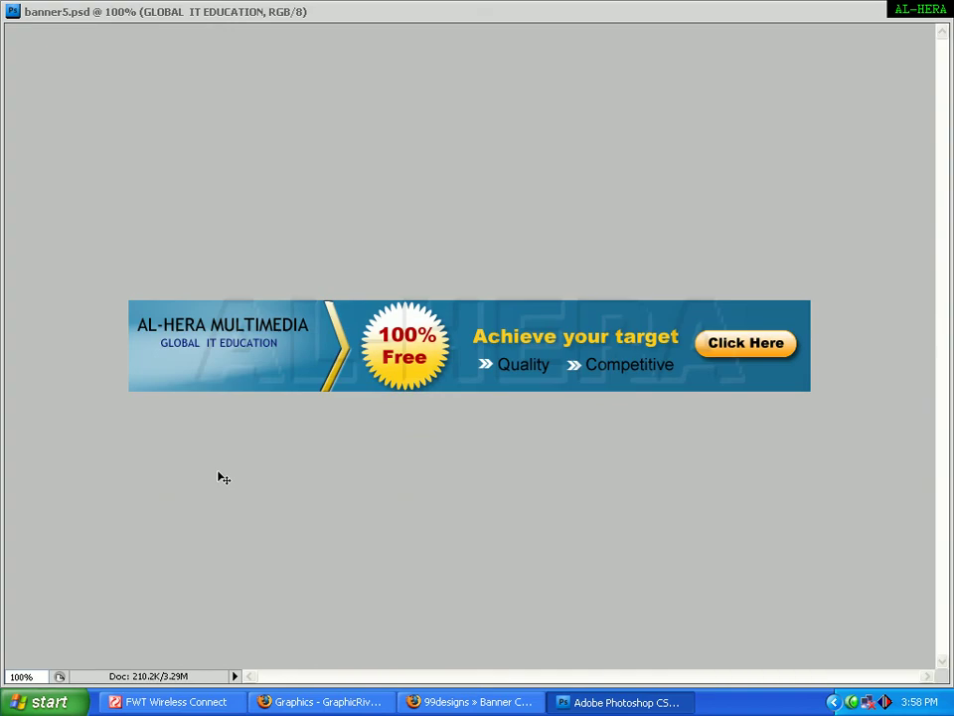
click(905, 16)
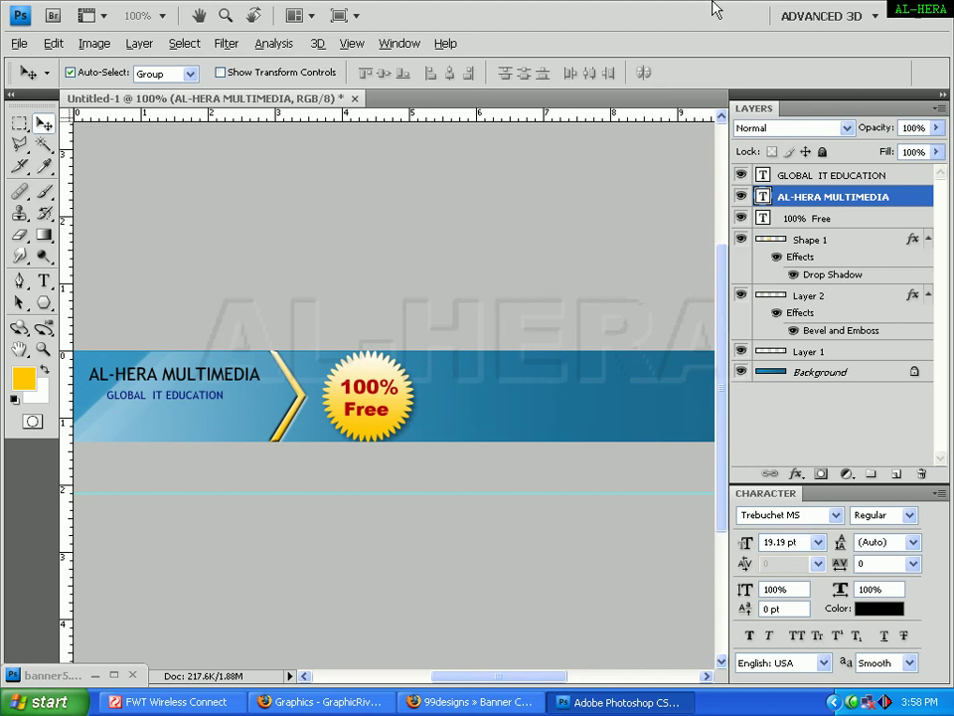
Adjust the spacing of the AL-HERA MULTIMEDIA title text
double_click(762, 196)
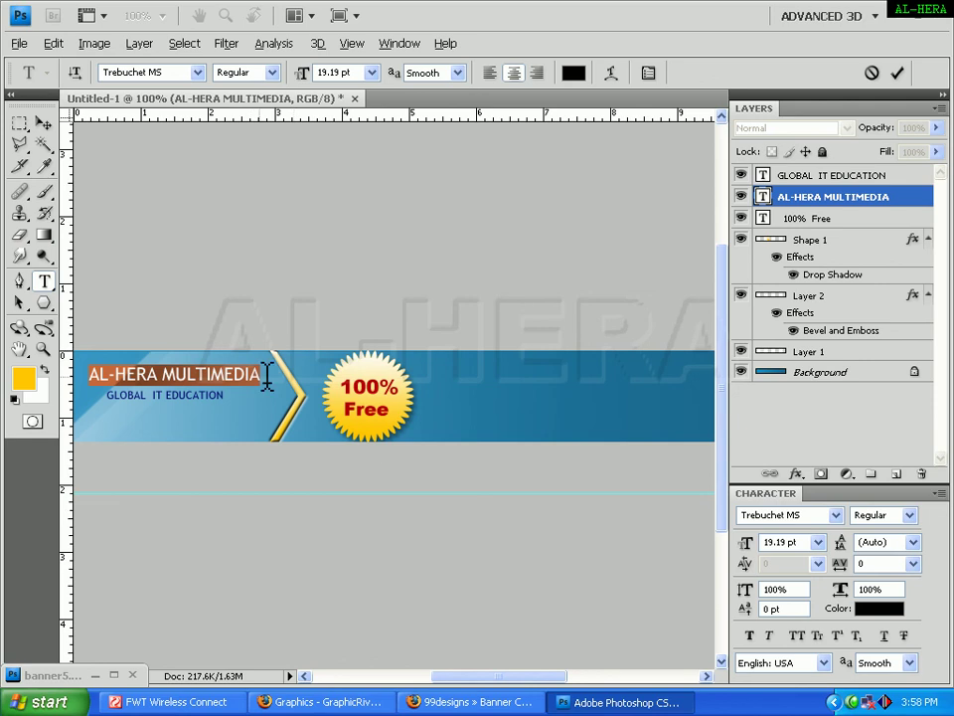
click(155, 369)
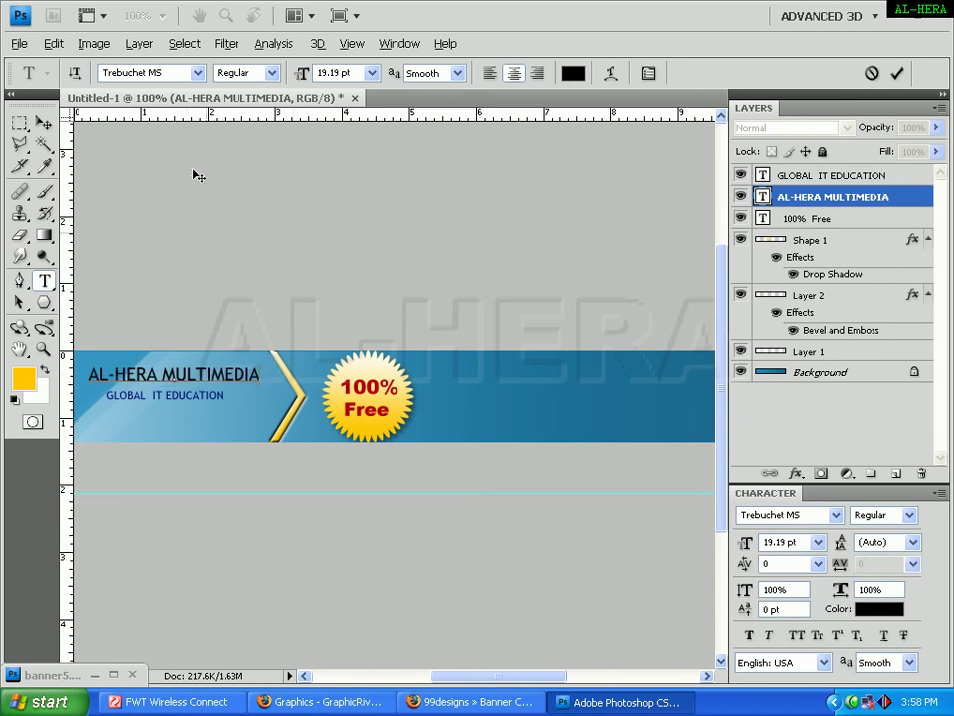
drag(92, 376, 261, 376)
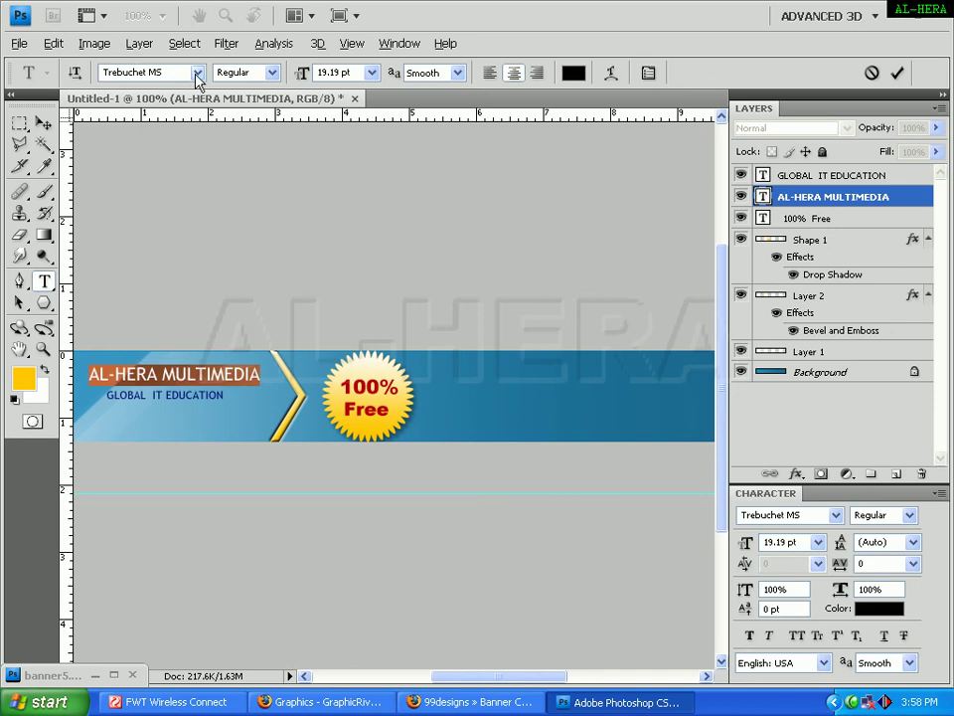
click(45, 123)
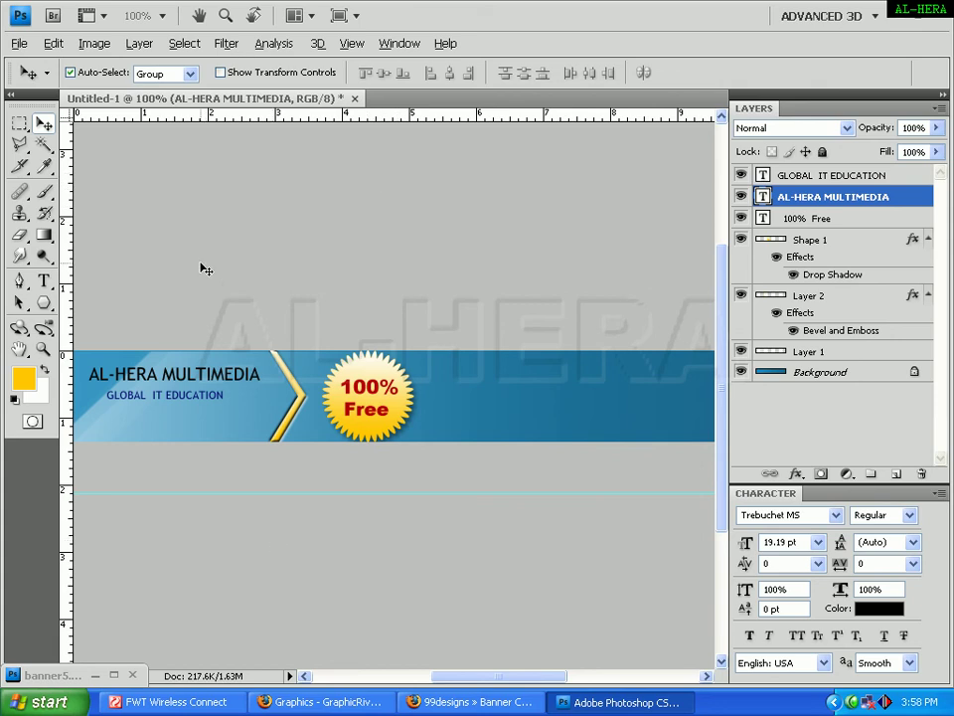
Hide the panels to compare with the reference, then return to Untitled-1
key(Tab)
key(Tab)
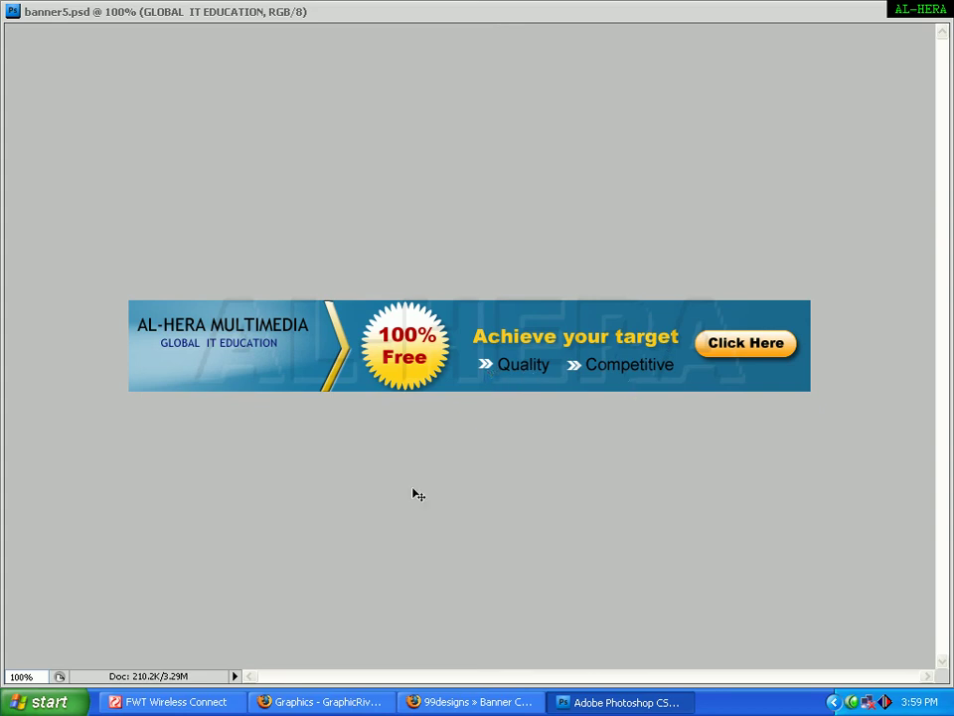
click(910, 14)
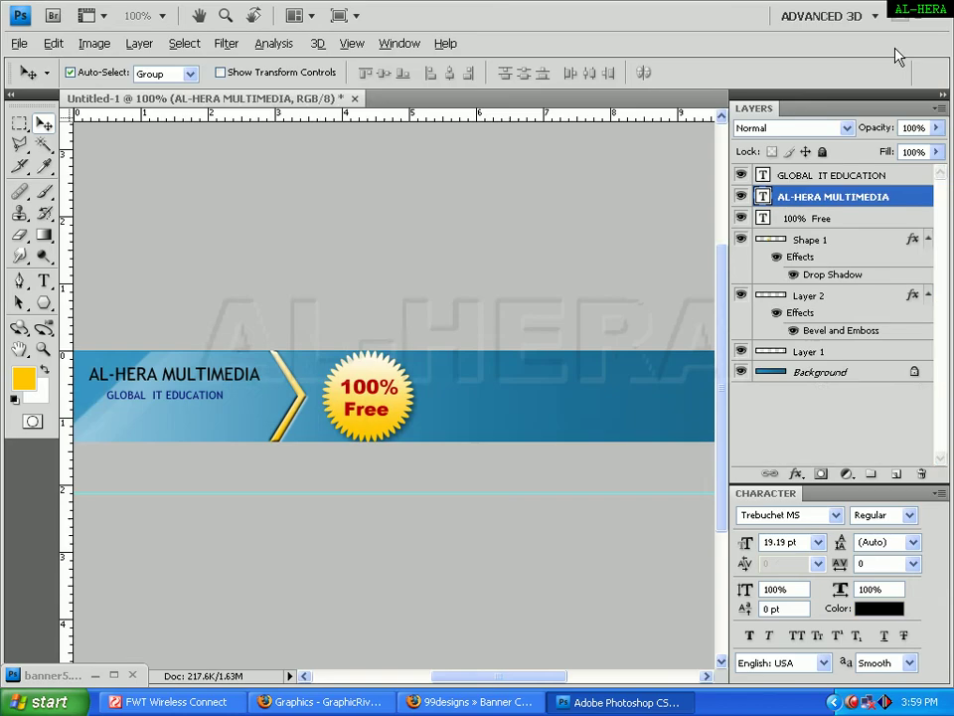
click(263, 318)
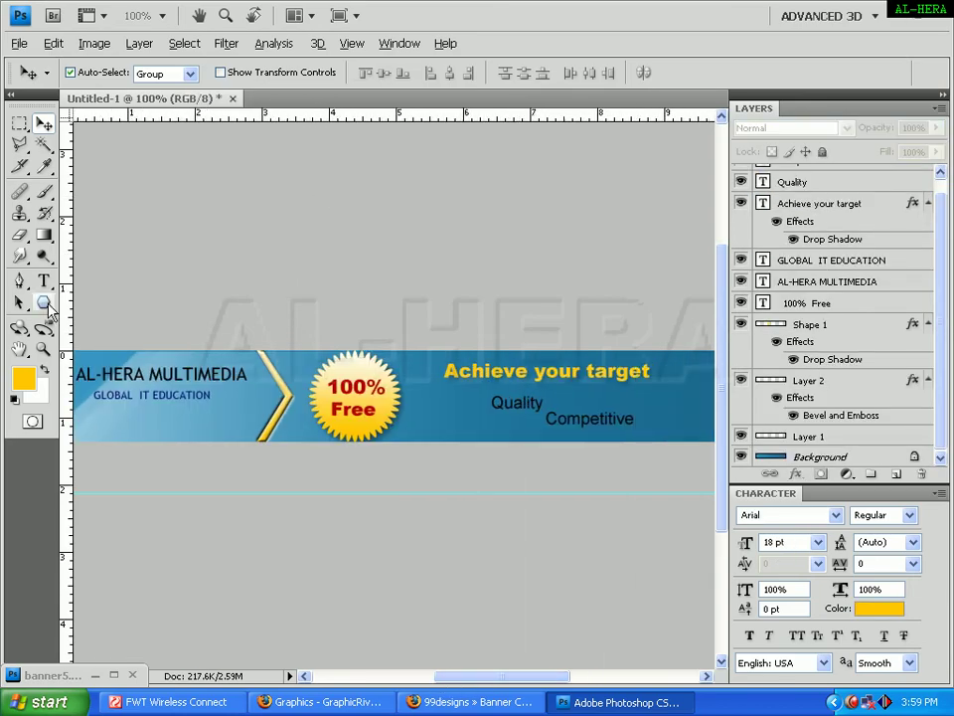
Draw a small white custom arrow shape just before the Quality label
drag(49, 311, 87, 391)
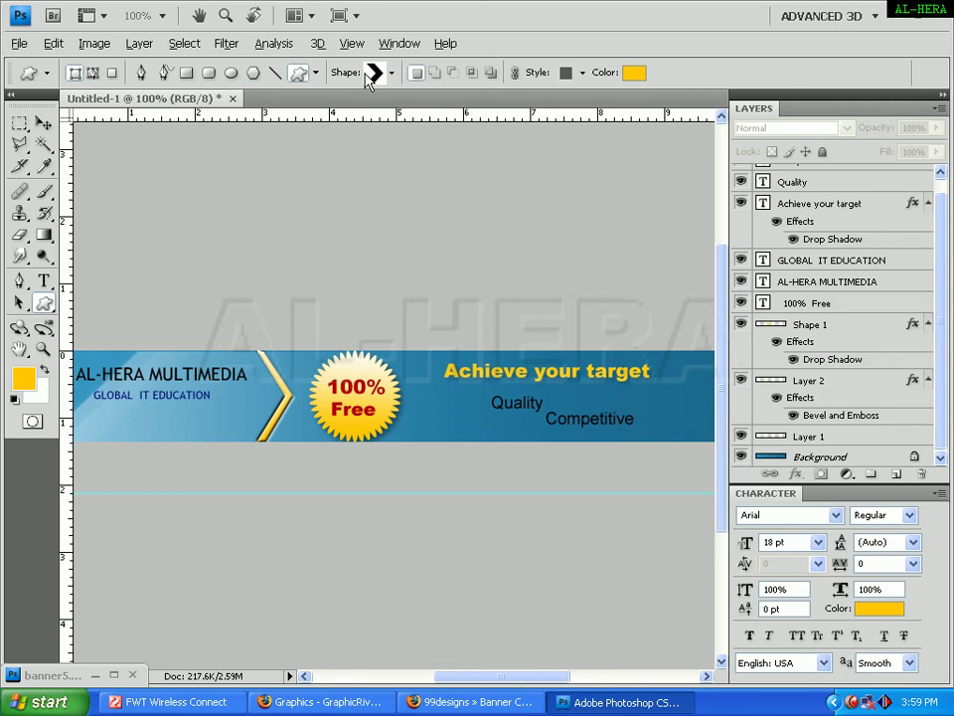
click(390, 73)
click(606, 45)
click(633, 72)
drag(422, 386, 268, 300)
key(Return)
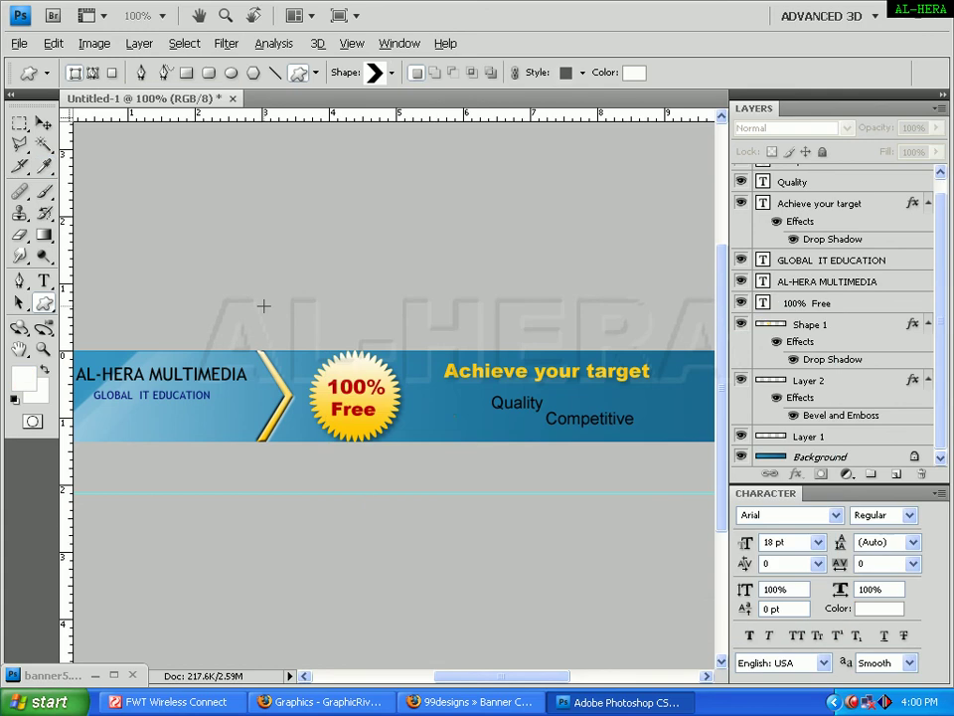
drag(438, 414, 452, 429)
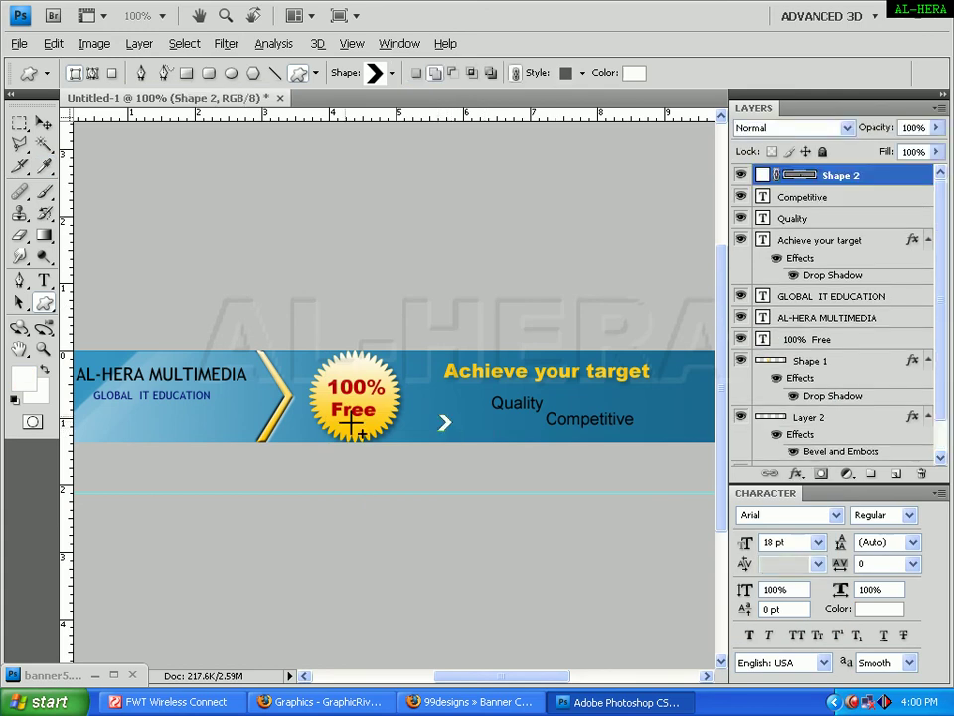
Duplicate the white arrow and nudge the copy right to form a double chevron
click(139, 44)
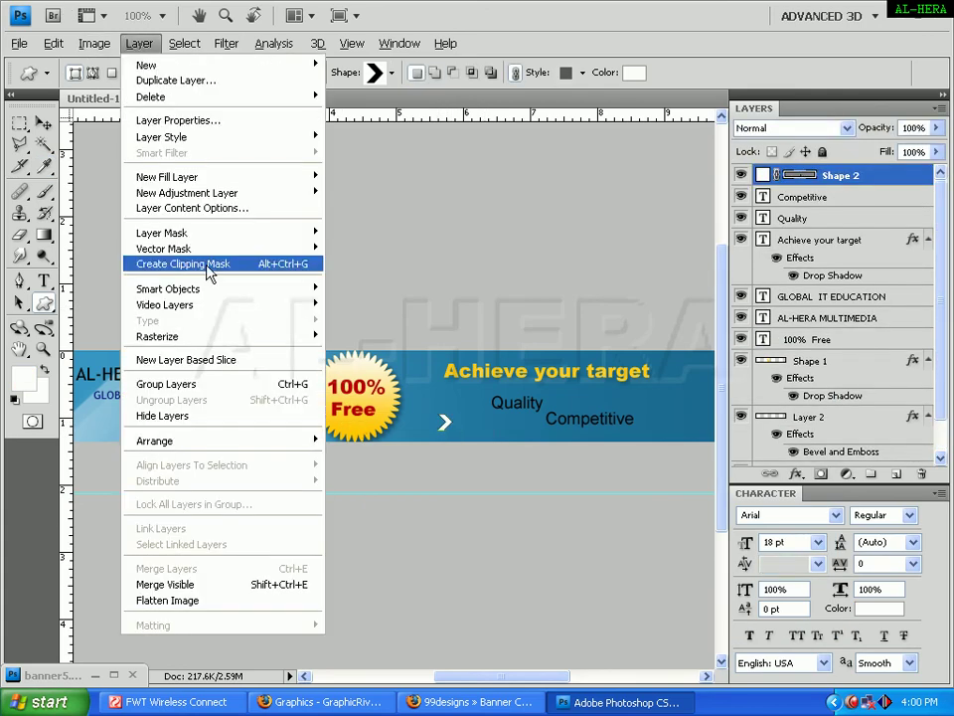
click(363, 354)
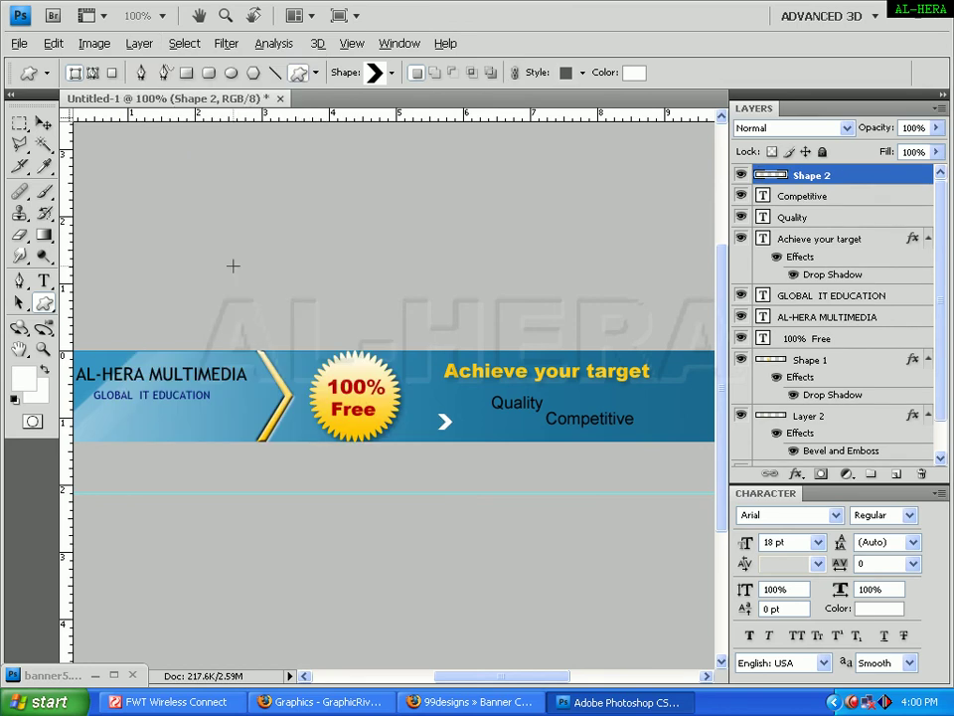
click(43, 122)
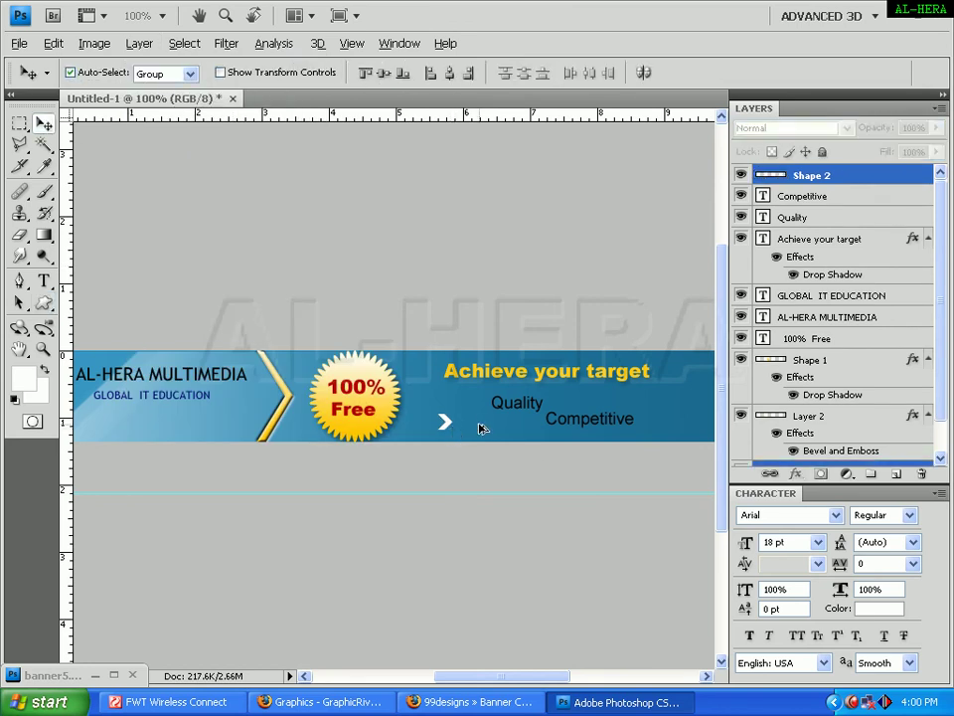
key(ctrl+z)
key(ctrl+j)
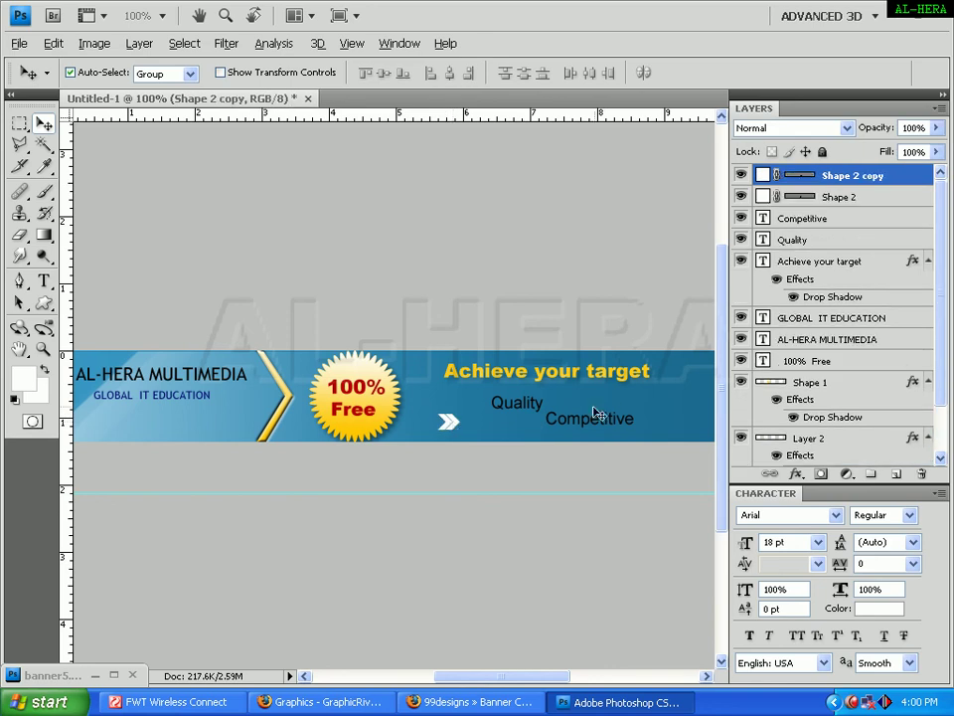
key(shift+Right)
Rasterize both arrow layers and merge them into a single layer
click(139, 44)
mouse_move(157, 336)
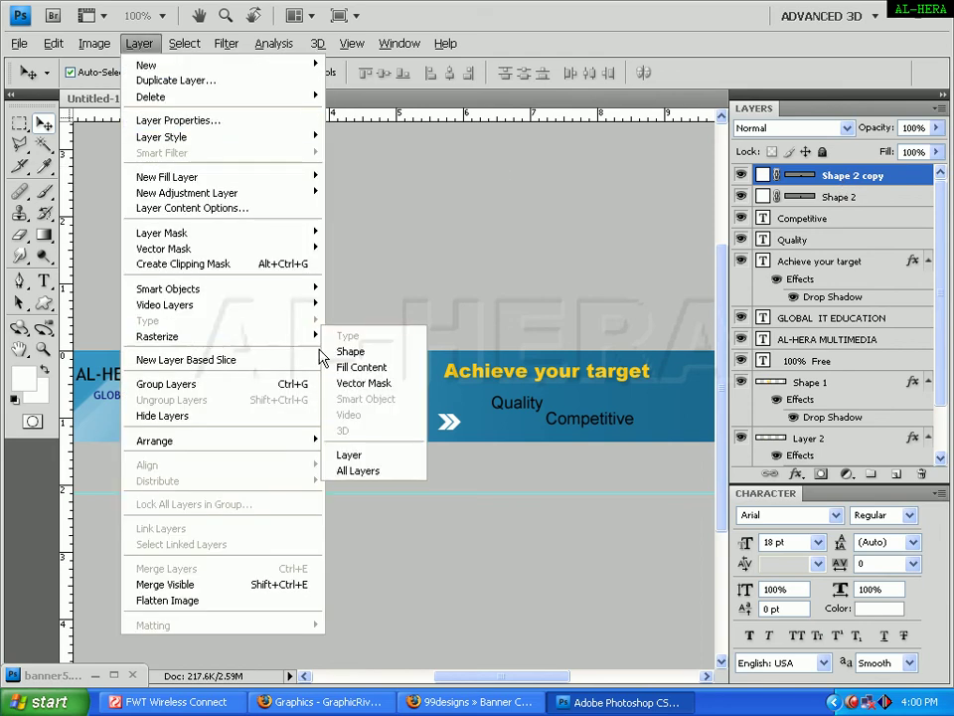
click(343, 349)
click(851, 199)
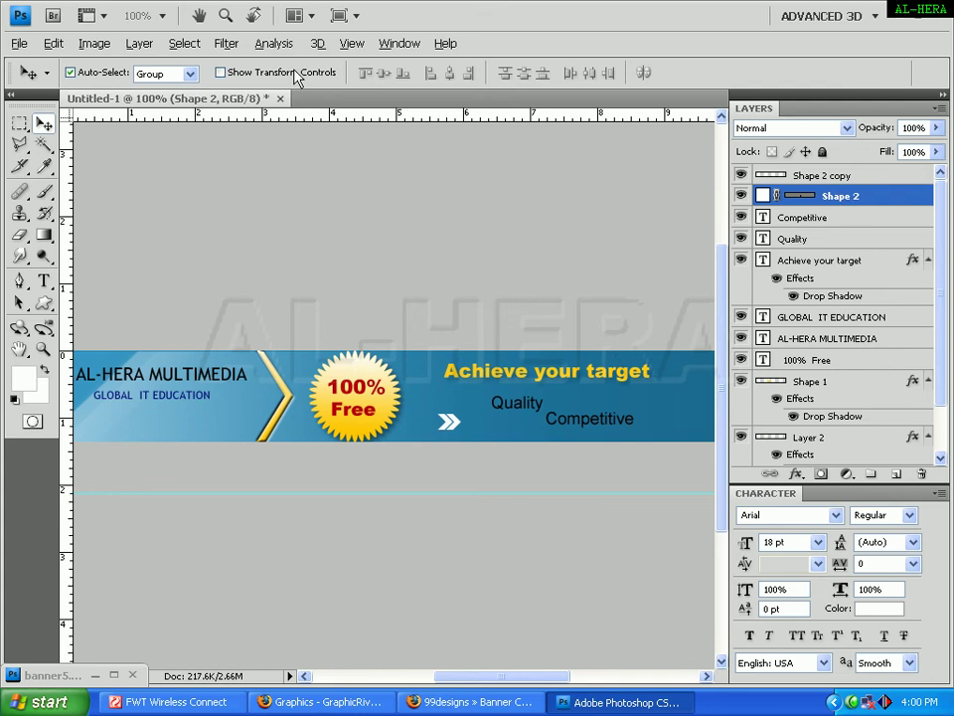
click(139, 44)
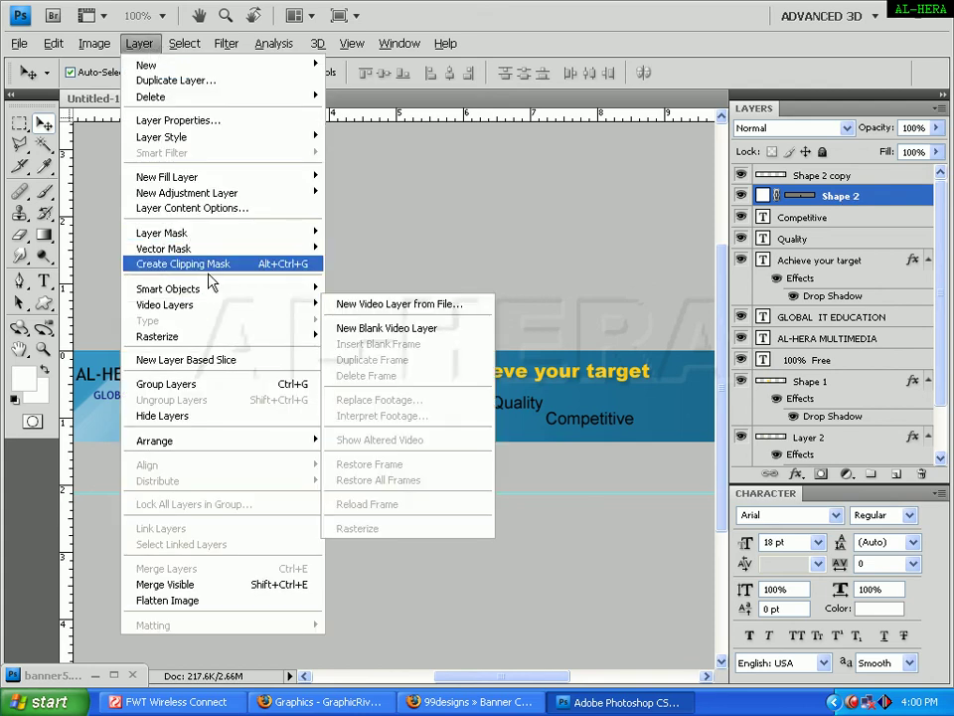
mouse_move(157, 336)
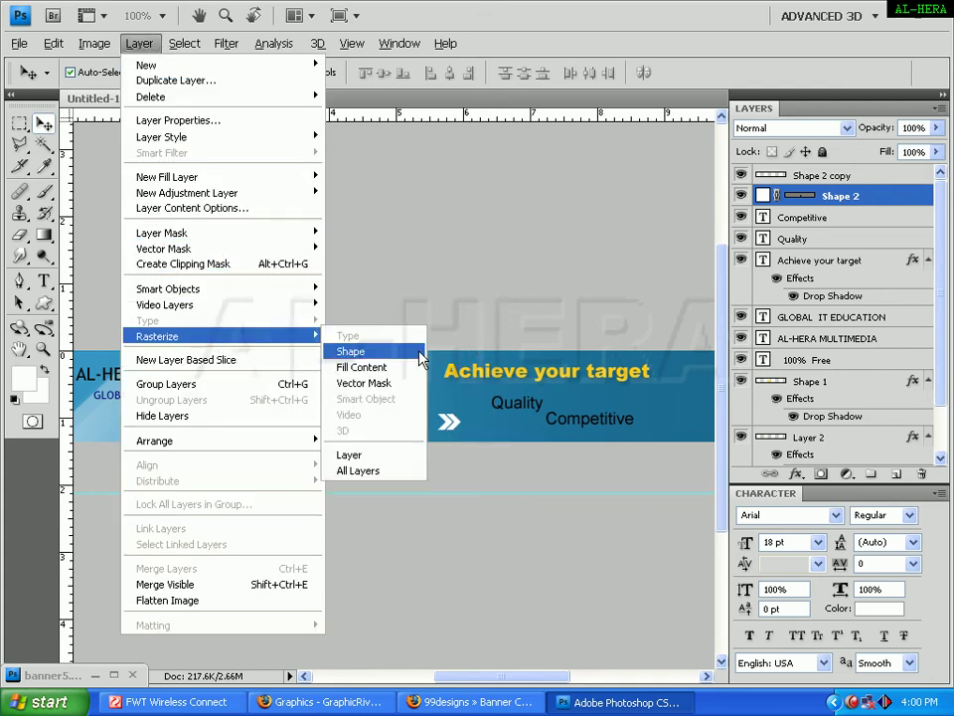
click(388, 350)
click(857, 180)
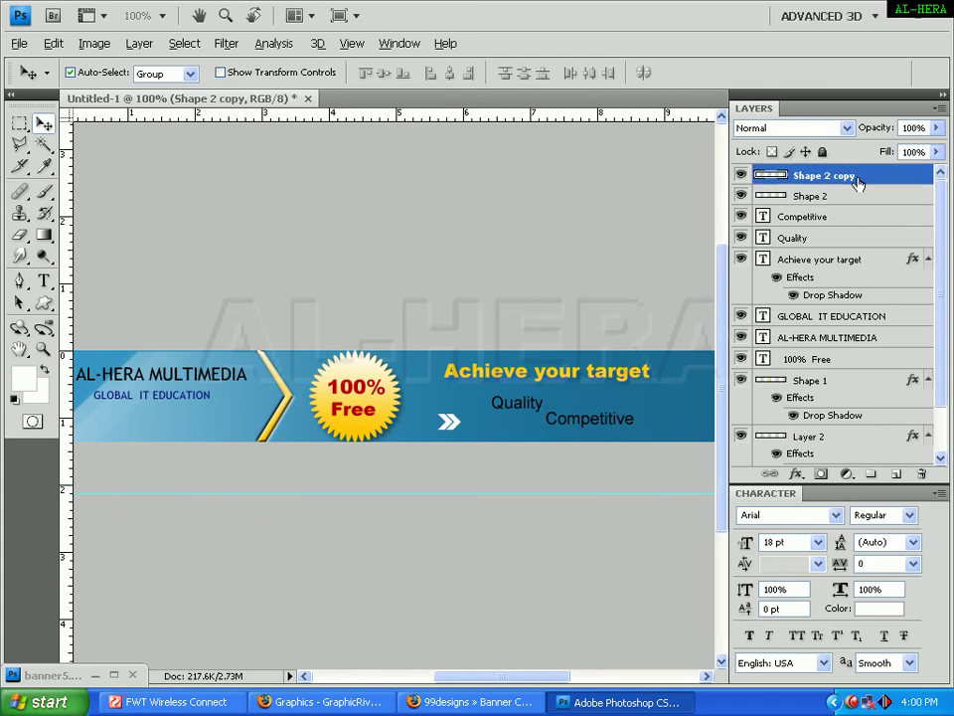
key(ctrl+e)
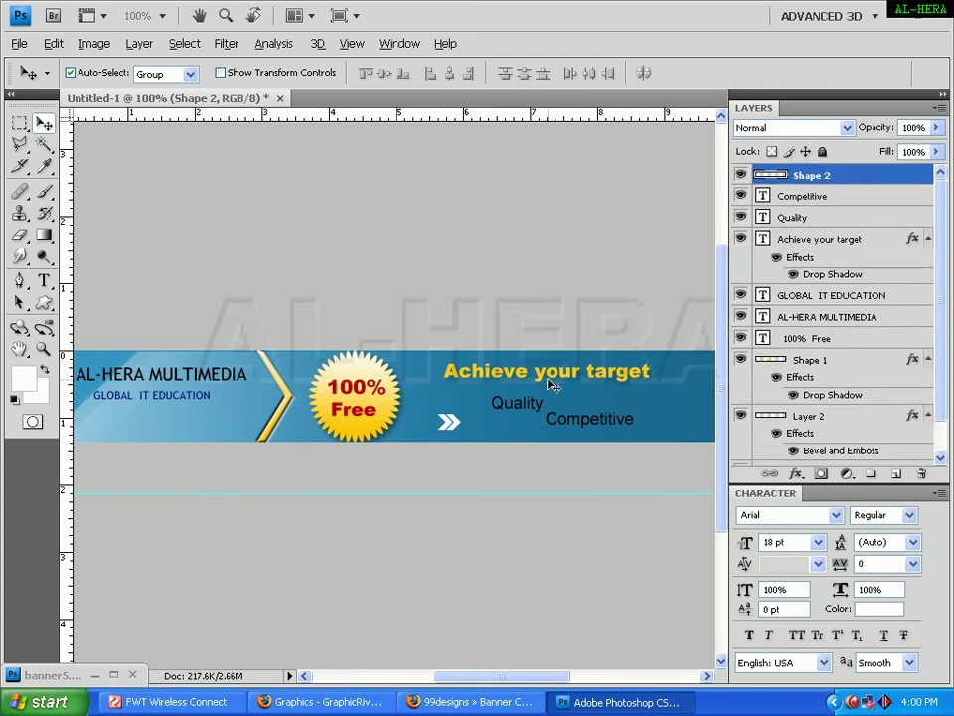
Scale the merged double arrow down to about 61%
key(Left)
key(Left)
key(Left)
key(Left)
key(Left)
key(ctrl+t)
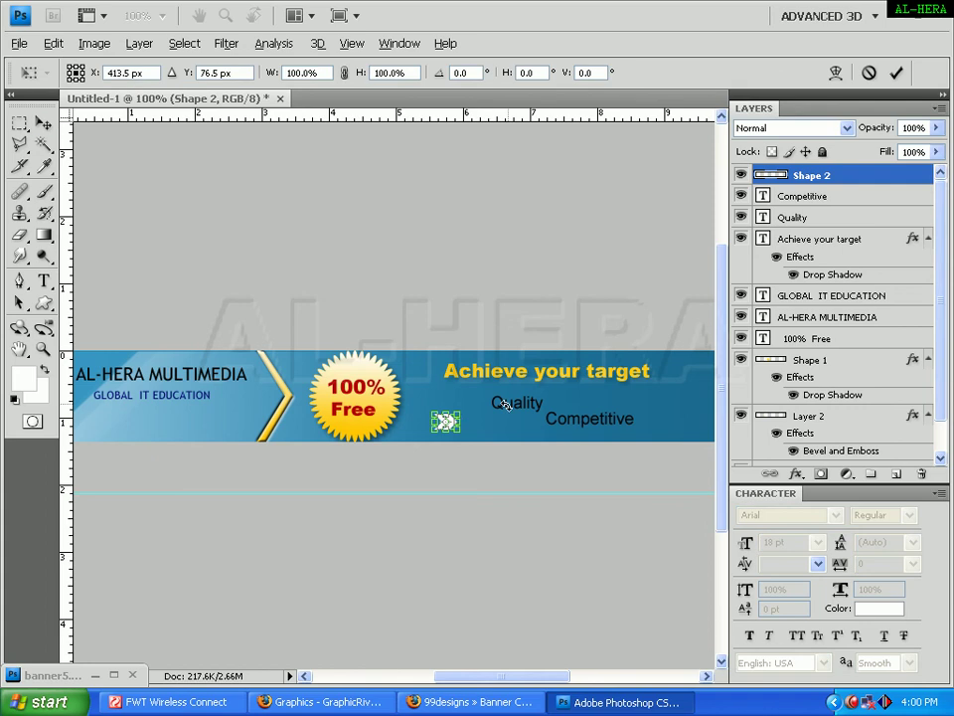
drag(457, 413, 463, 414)
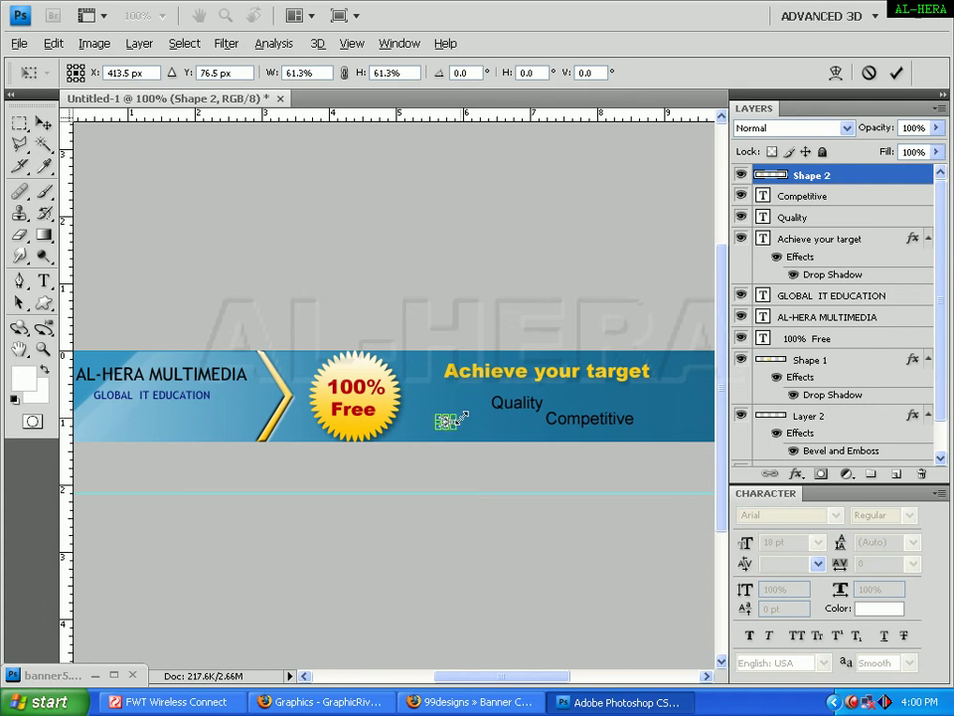
key(Return)
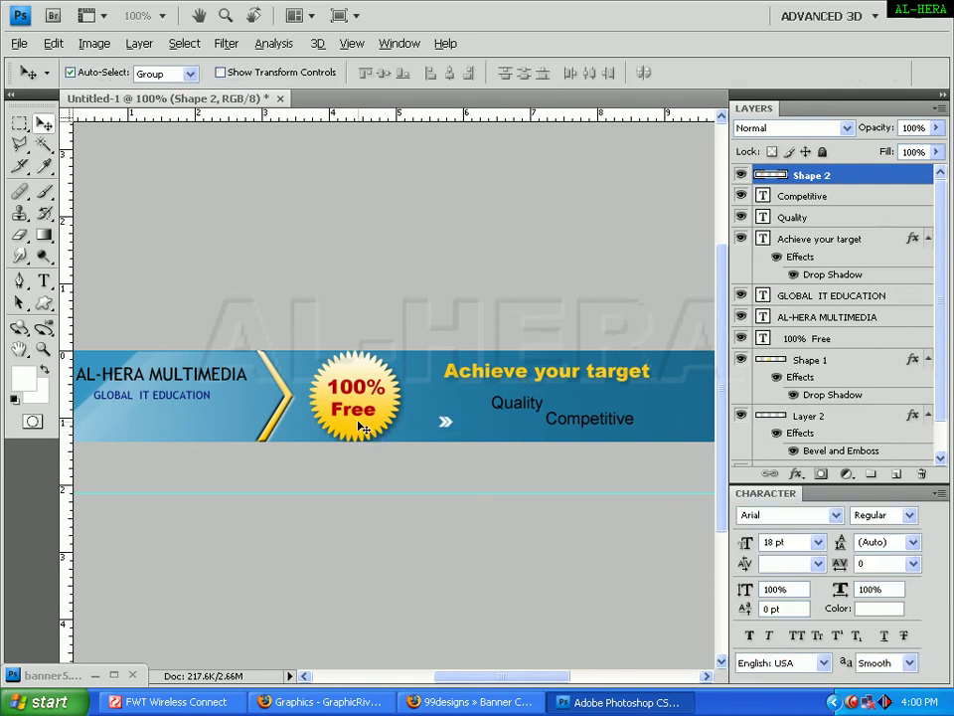
Move the Quality text down right beside the double arrow
click(513, 409)
drag(513, 408, 475, 429)
key(Left)
key(Left)
key(Left)
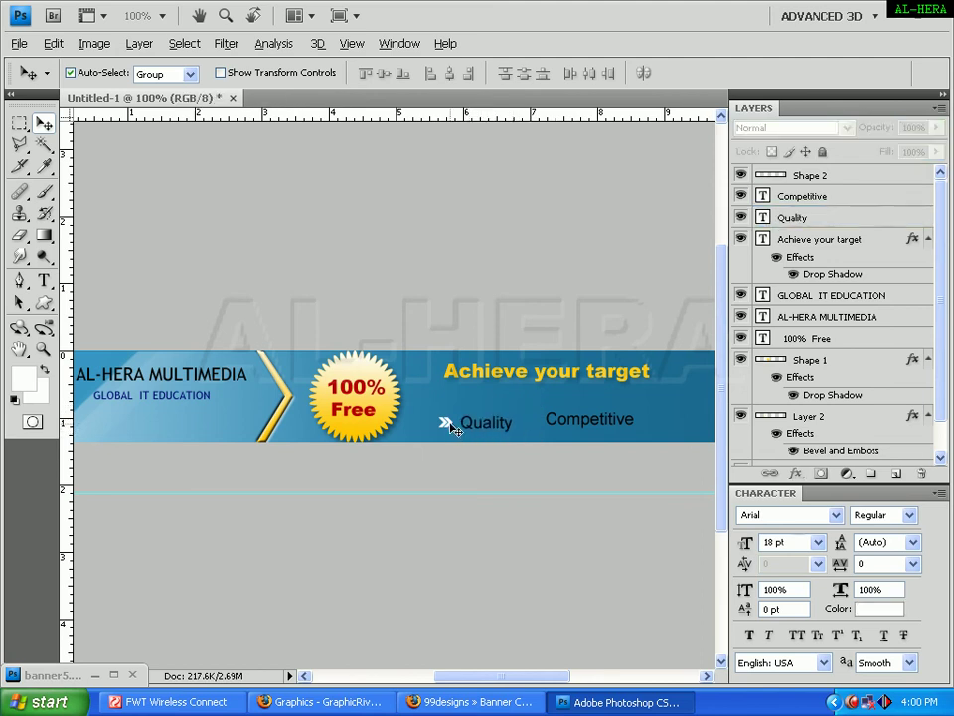
Place a copy of the double arrow before Competitive and move the title down
alt+drag(452, 429, 571, 423)
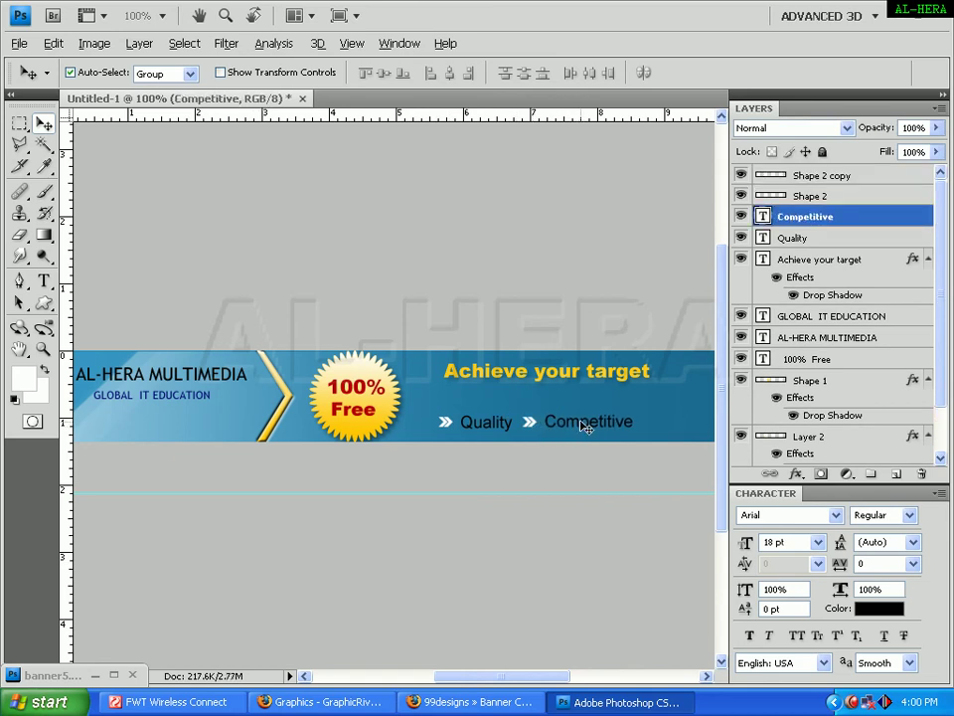
drag(558, 374, 551, 391)
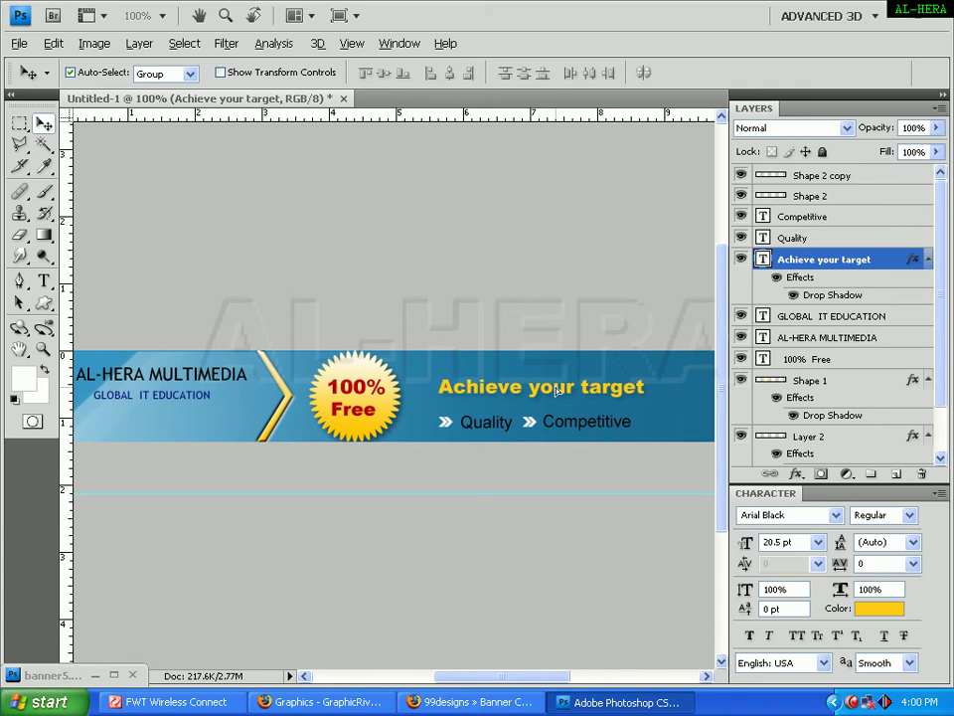
click(114, 675)
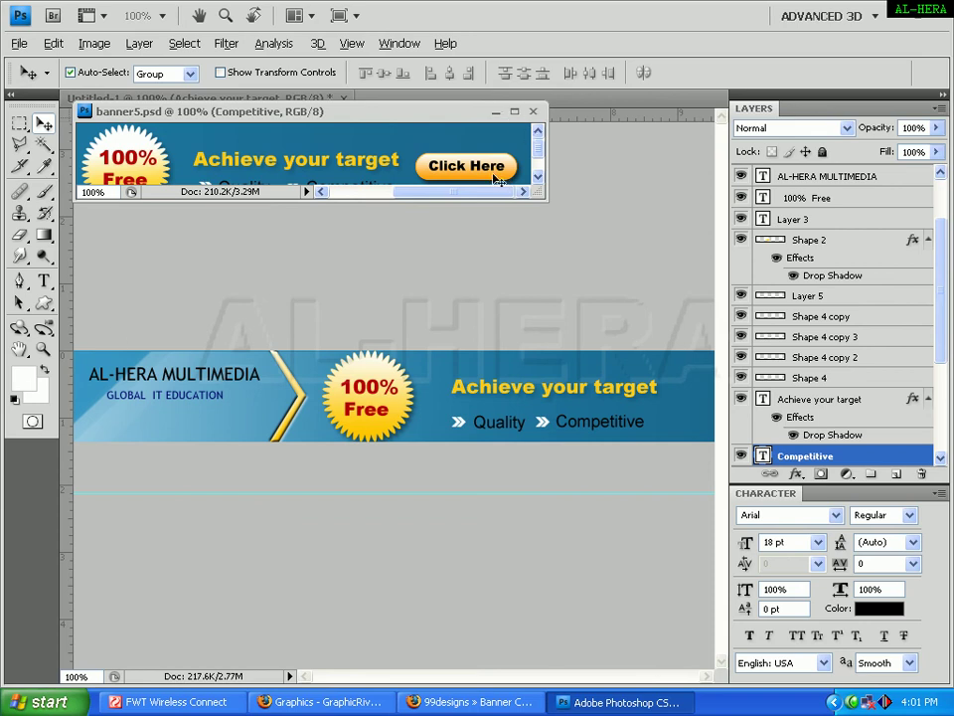
Set the foreground colour to the reference Click Here orange #ffa311
click(22, 378)
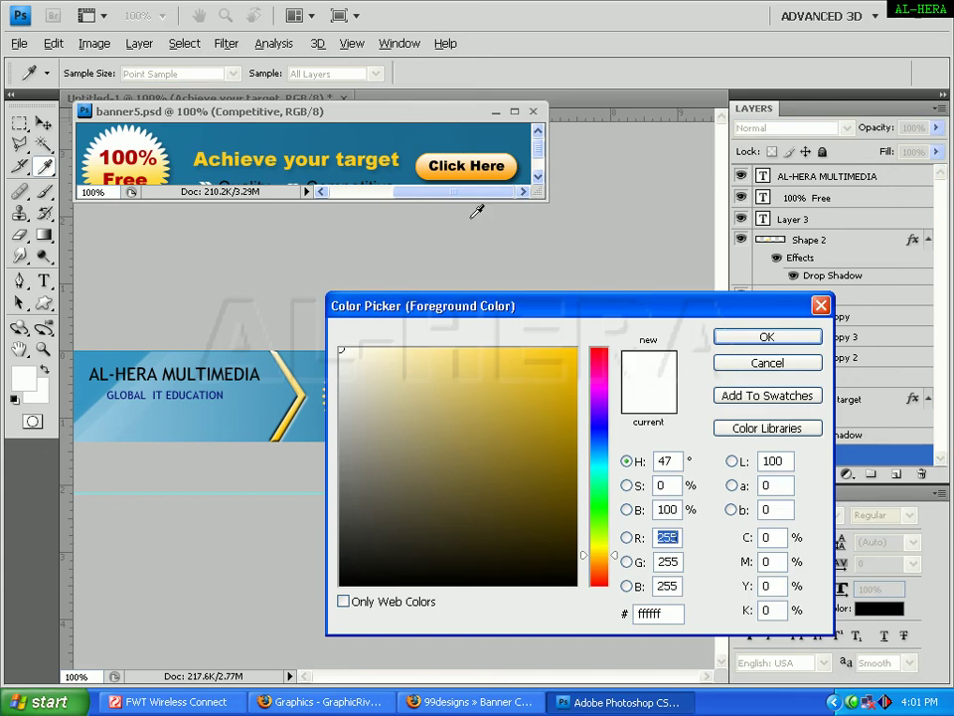
click(501, 173)
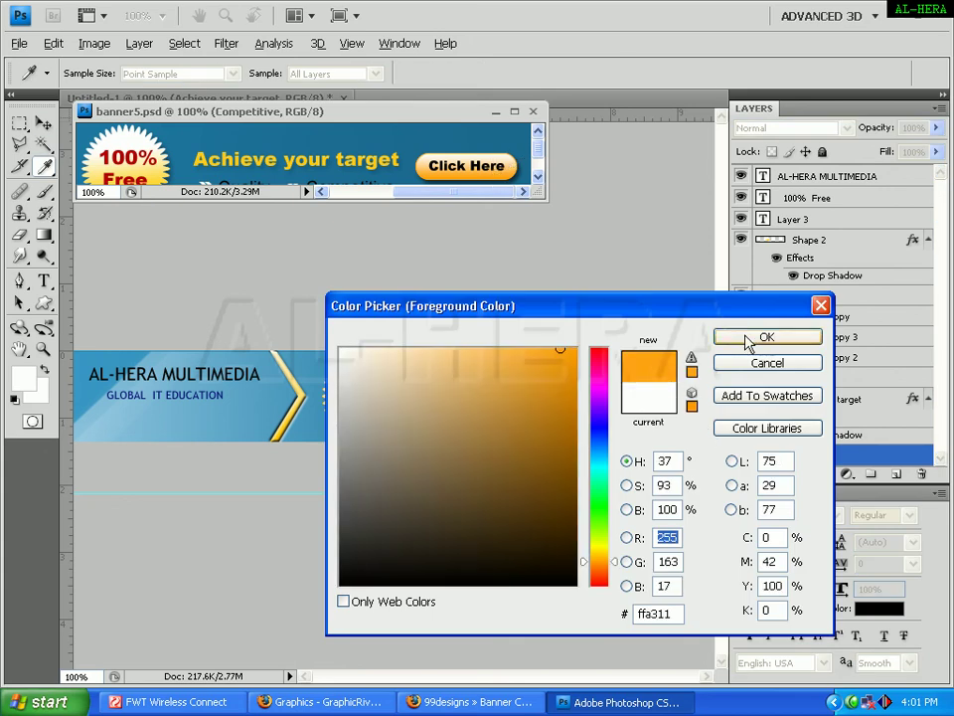
click(748, 339)
key(v)
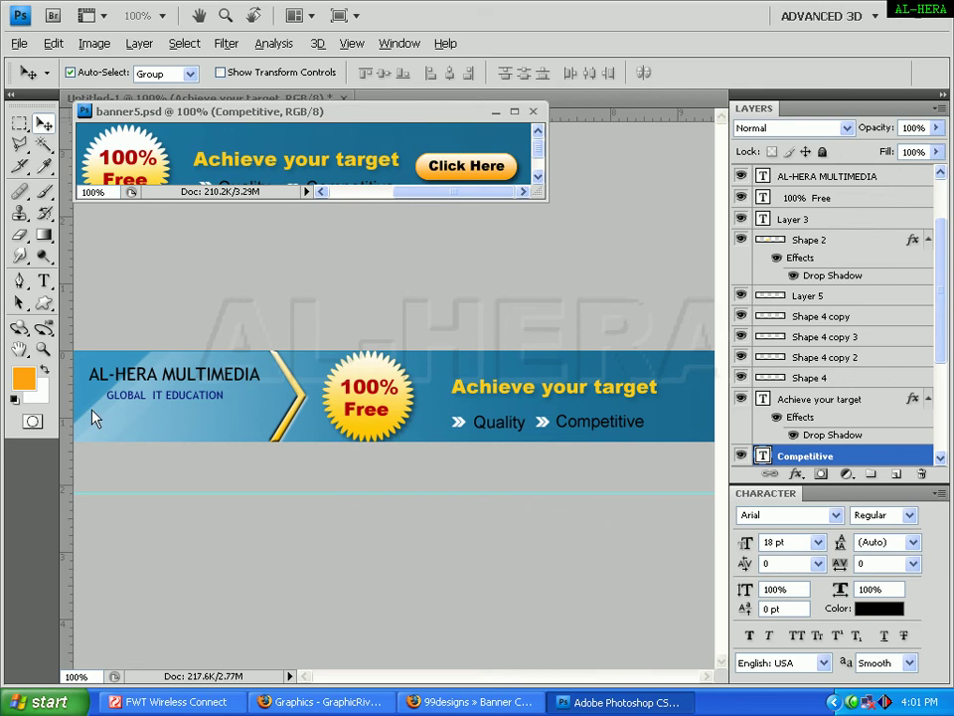
click(24, 378)
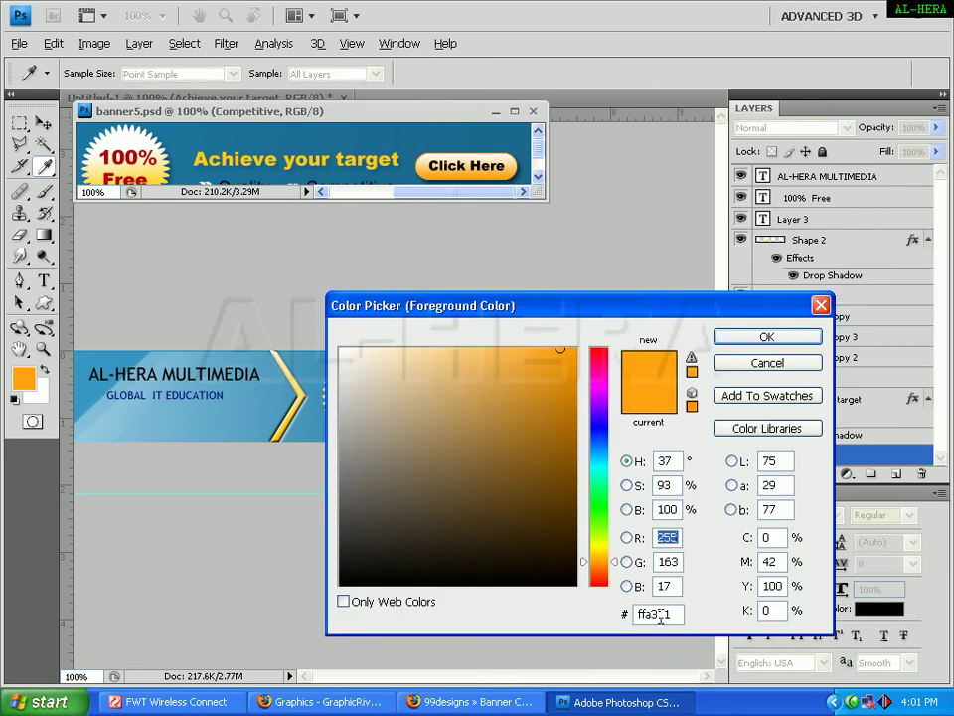
click(774, 339)
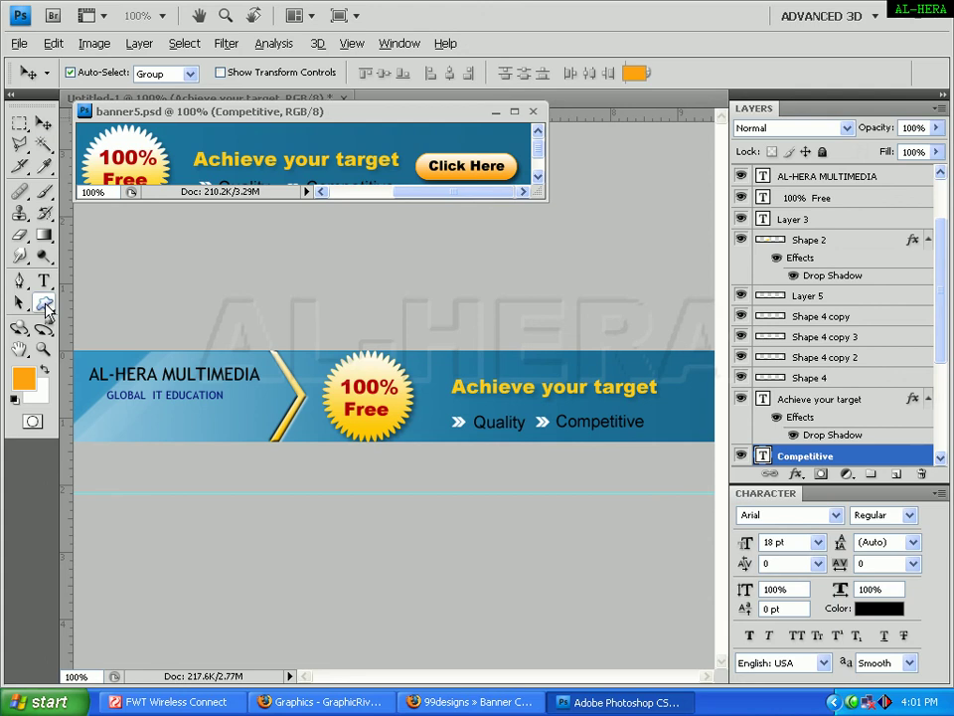
Draw an orange rounded rectangle with a 10 px corner radius over the title's end
drag(44, 302, 106, 328)
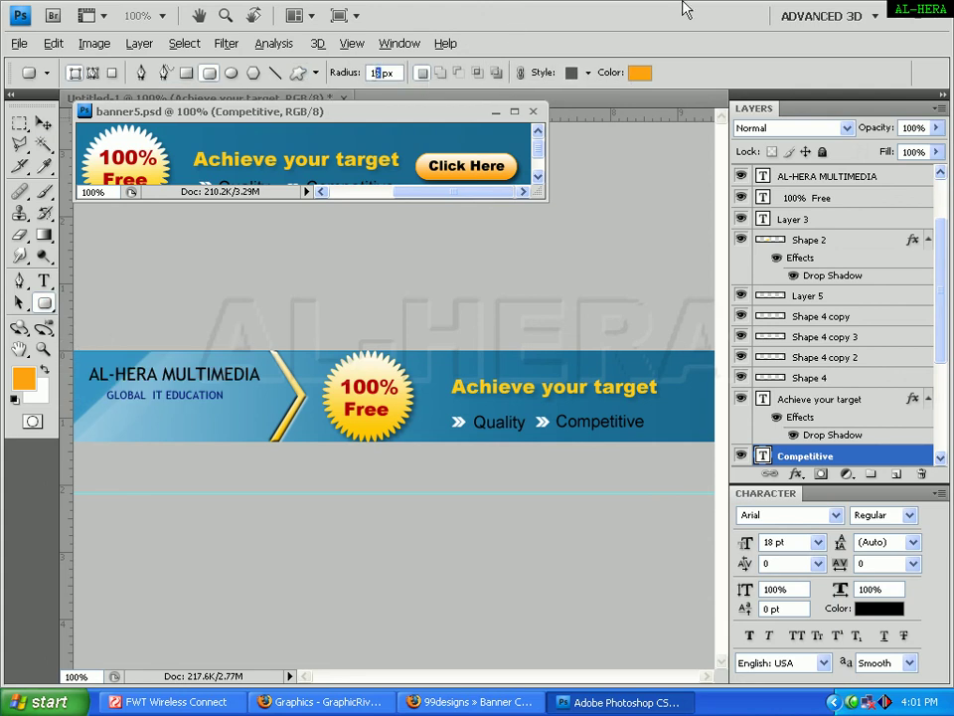
text(0)
key(Return)
click(667, 398)
drag(569, 369, 682, 398)
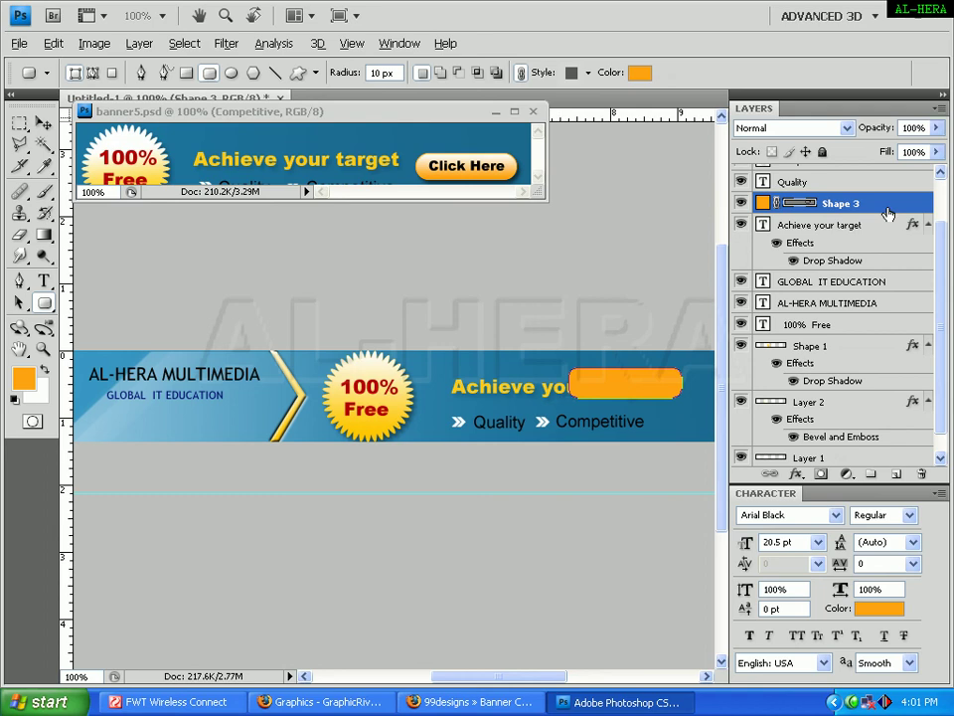
Rasterize the new Shape 3 rounded rectangle layer
click(134, 48)
click(353, 348)
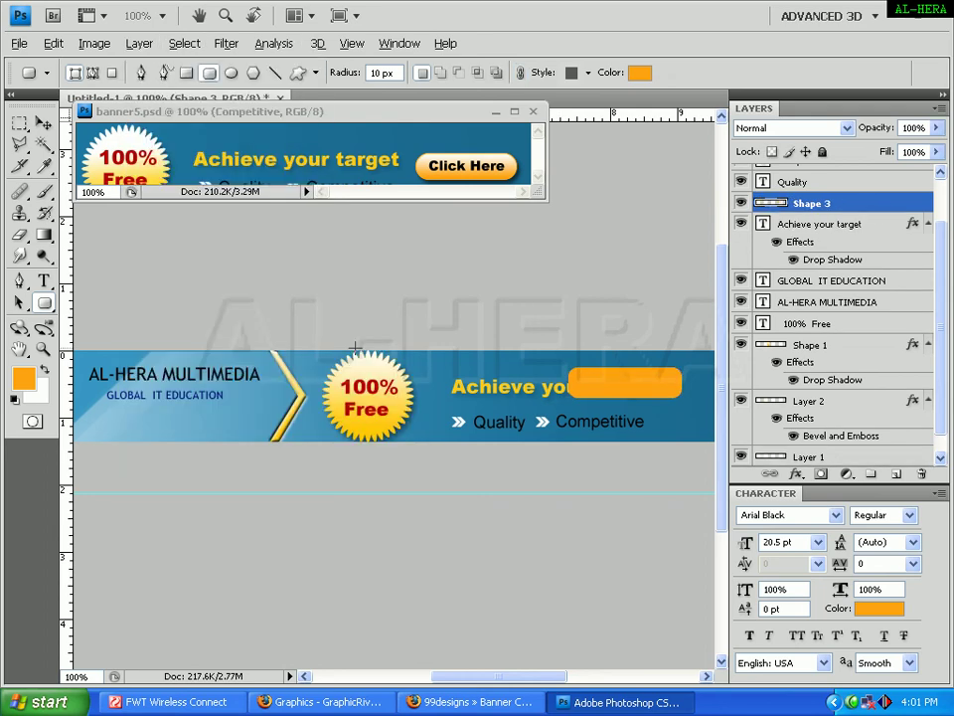
click(46, 124)
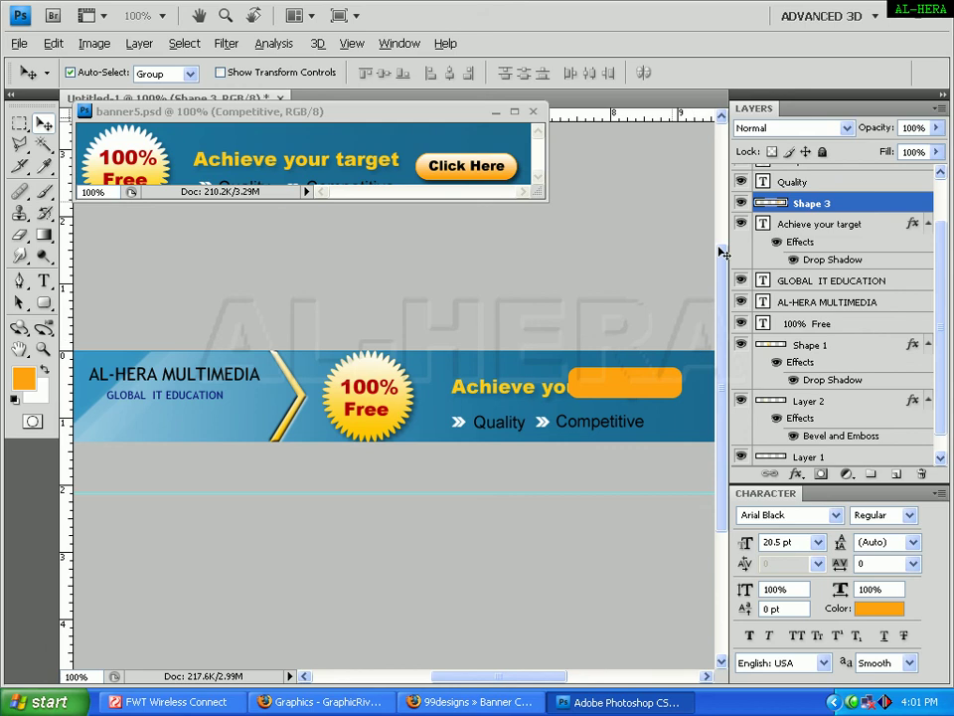
click(44, 234)
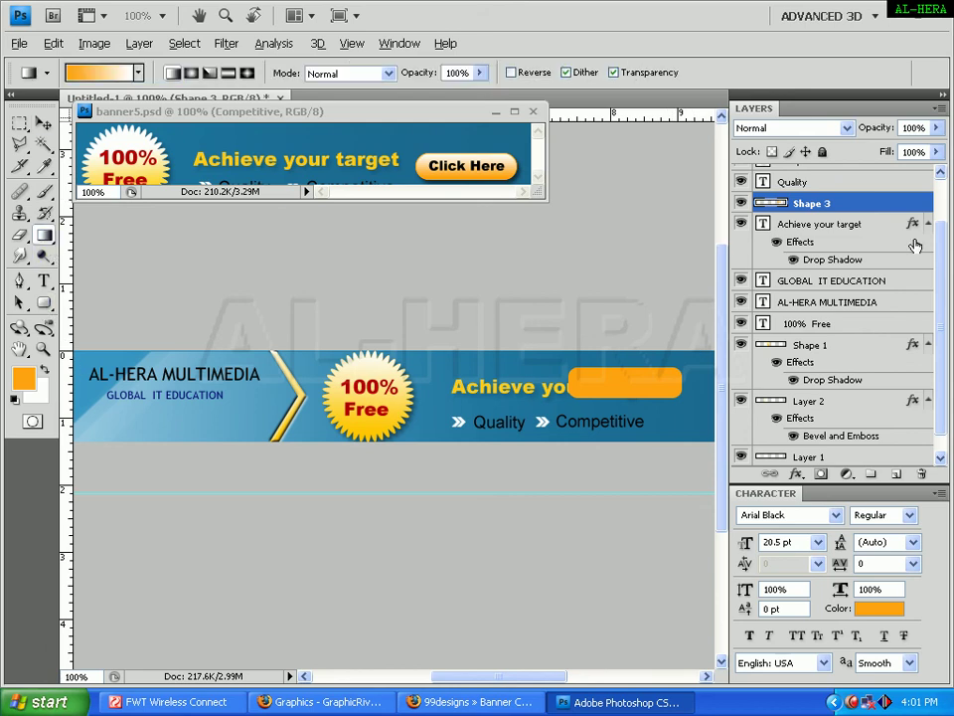
Fill Shape 3 with a top-lighter orange gradient, deselect, and move it left beside Achieve
ctrl+click(784, 206)
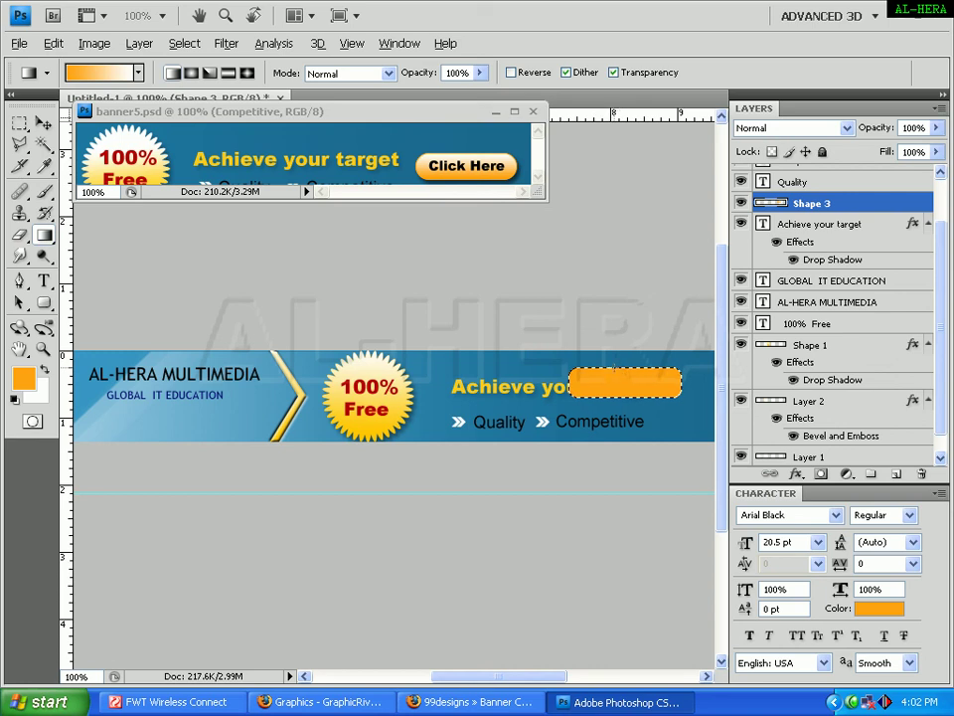
mouse_move(614, 366)
mouse_down()
mouse_move(617, 389)
mouse_move(652, 390)
mouse_up()
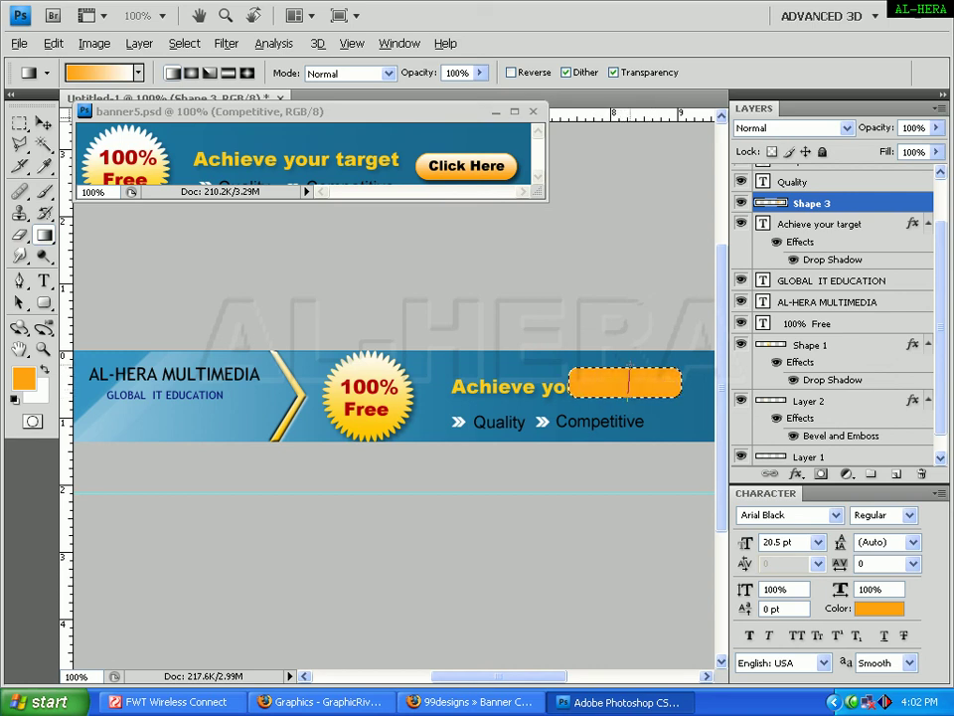
drag(622, 365, 627, 396)
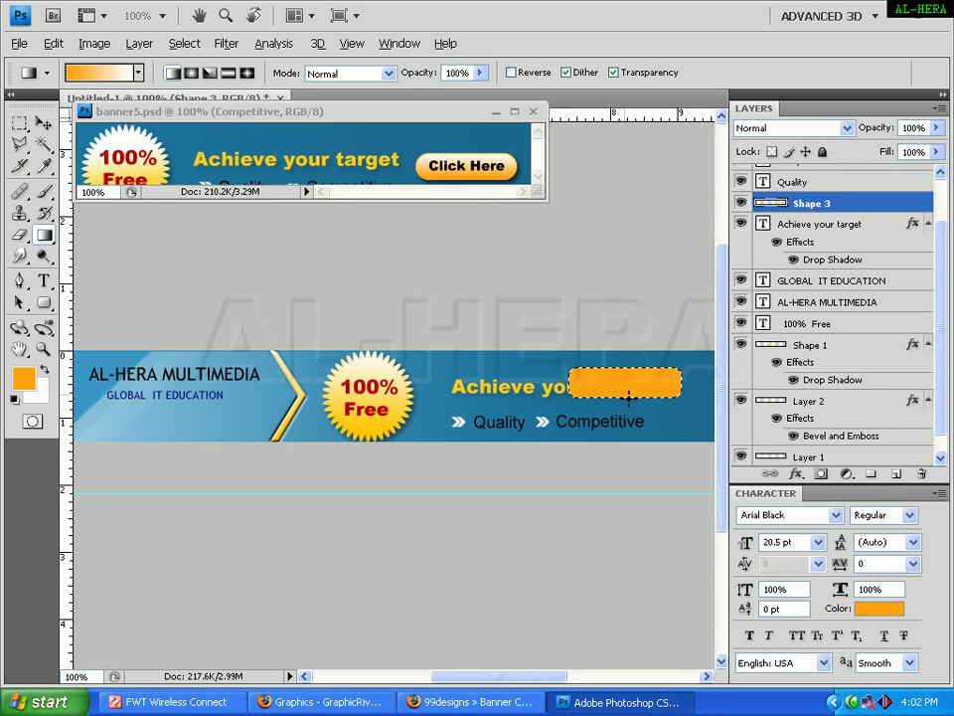
drag(622, 395, 622, 365)
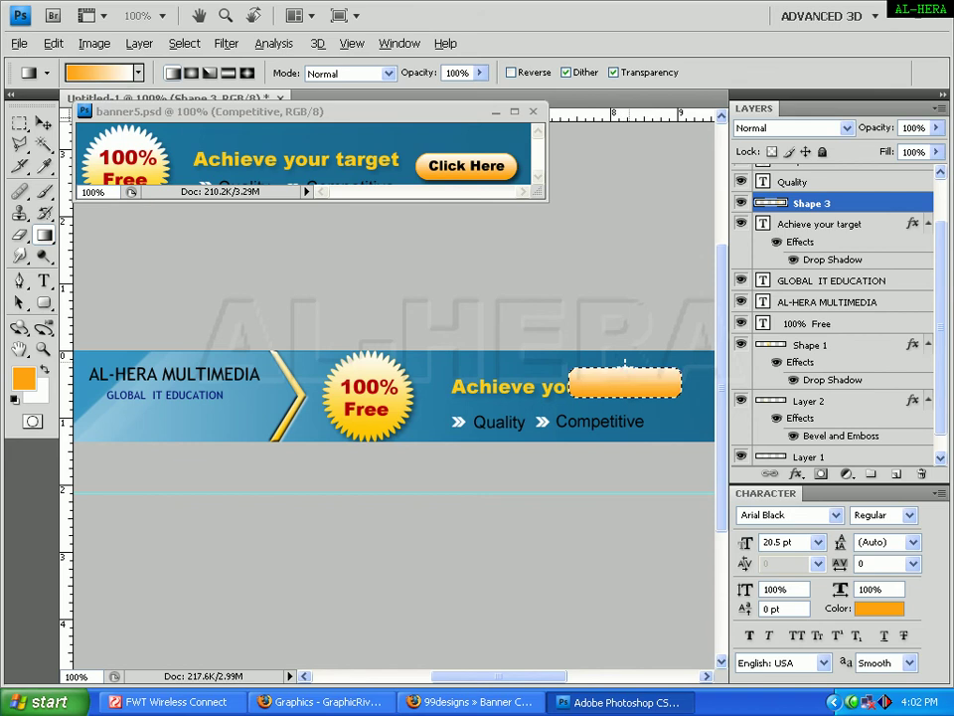
click(19, 122)
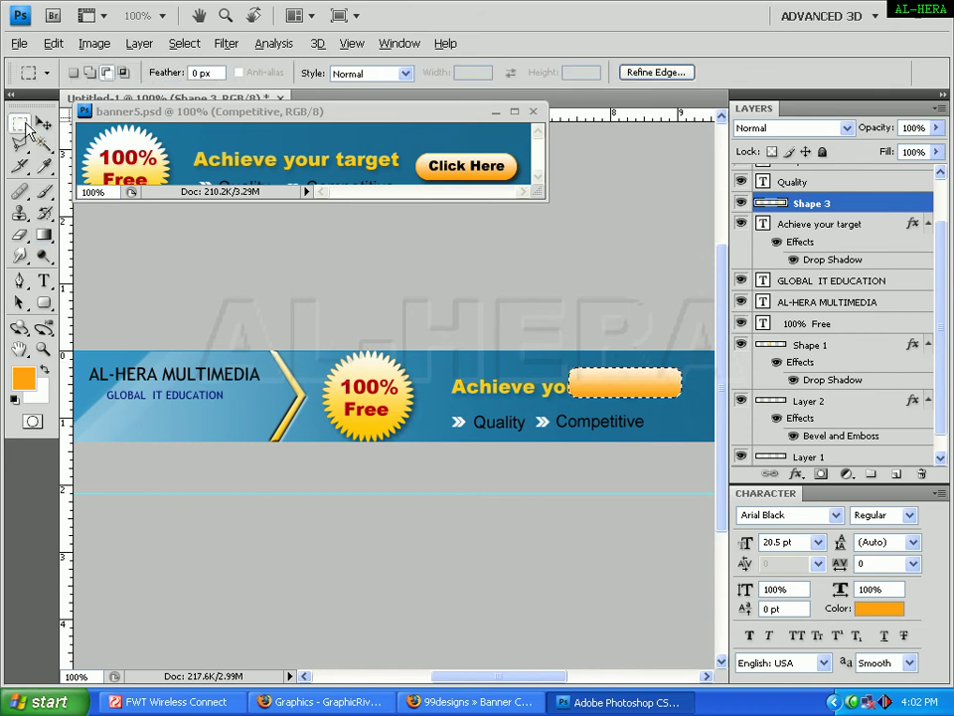
click(418, 390)
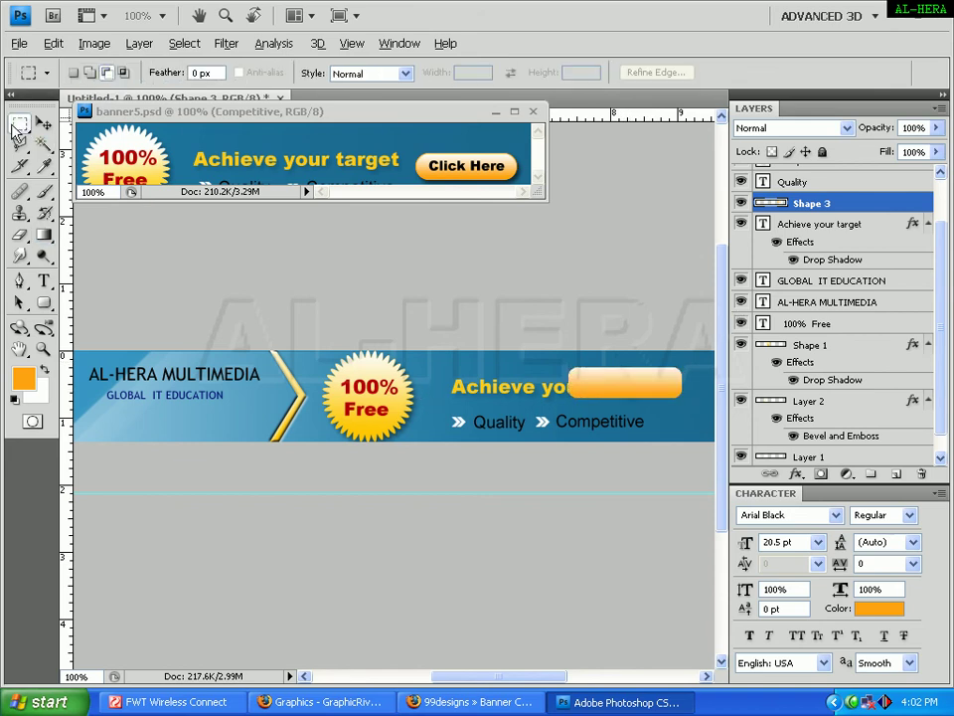
click(43, 123)
drag(603, 398, 571, 407)
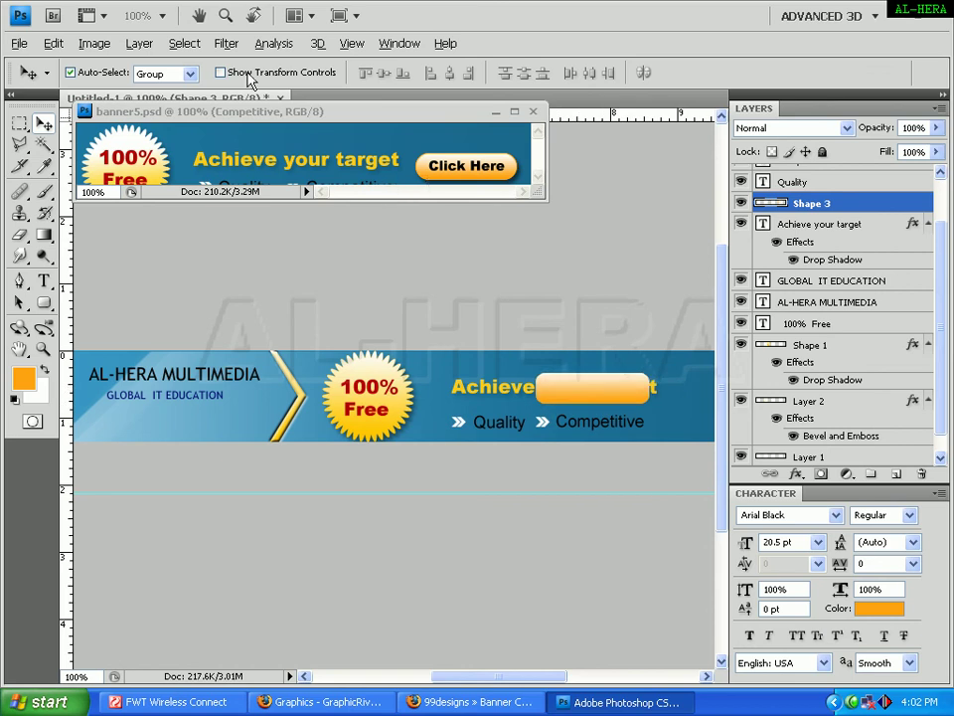
Add a drop shadow at 59% opacity to the orange button
click(140, 43)
mouse_move(161, 136)
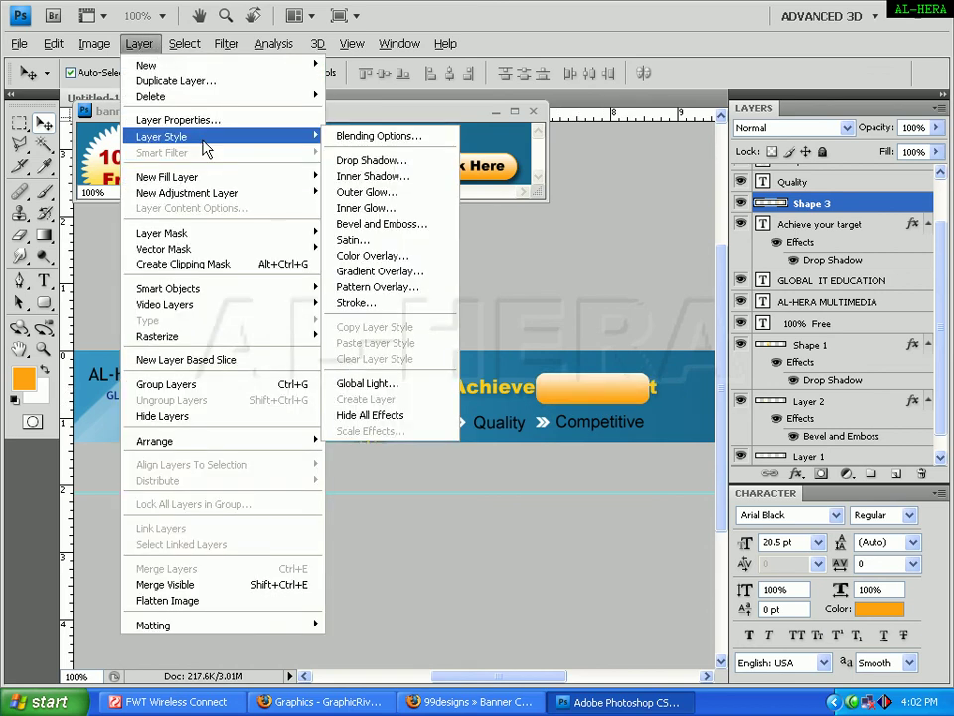
click(358, 156)
drag(924, 171, 354, 192)
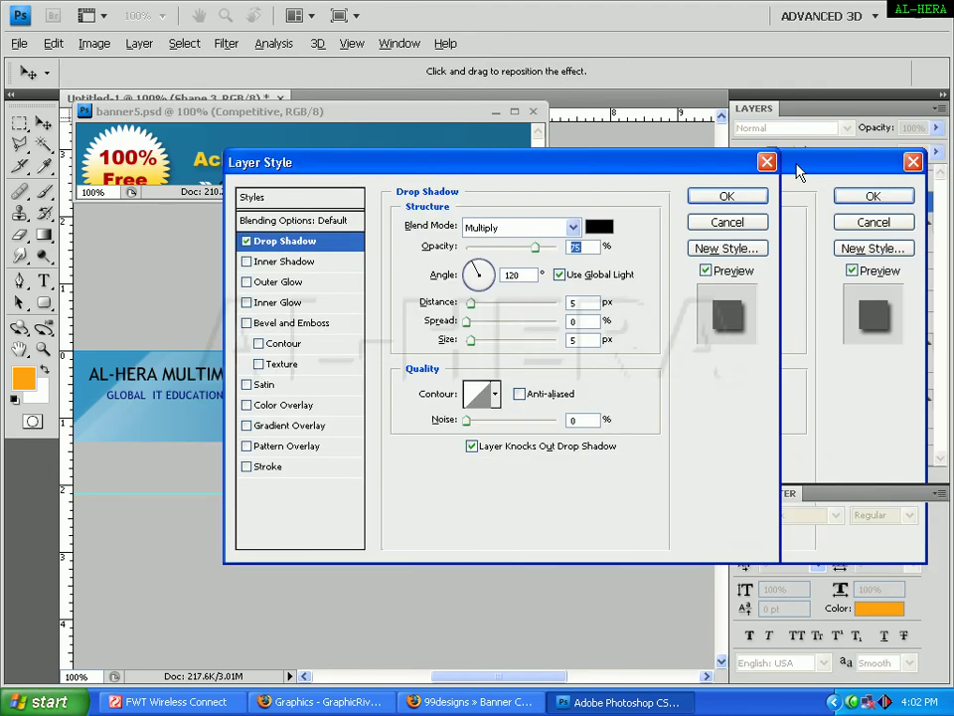
drag(196, 269, 182, 268)
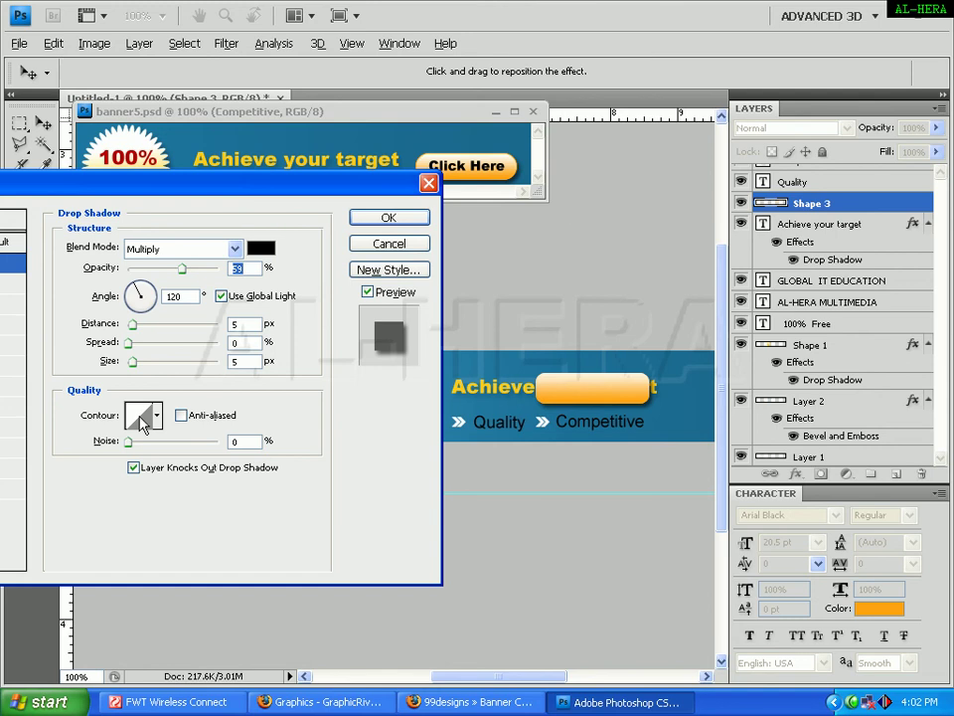
drag(226, 194, 358, 243)
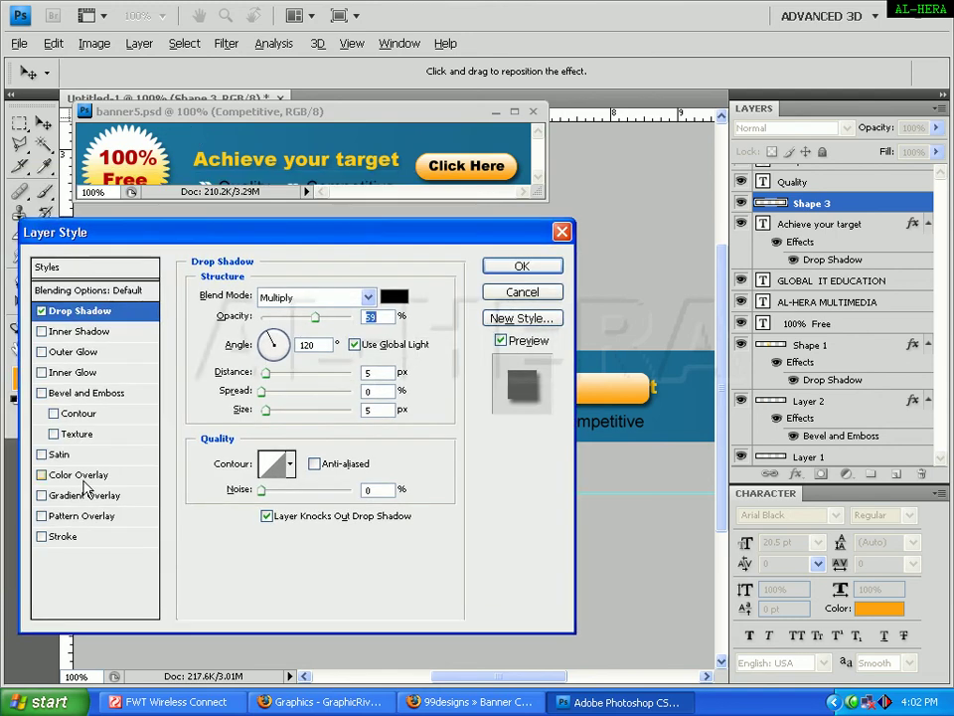
Add a 1 px inside stroke in the sampled reference orange and apply the styles
click(63, 538)
double_click(367, 294)
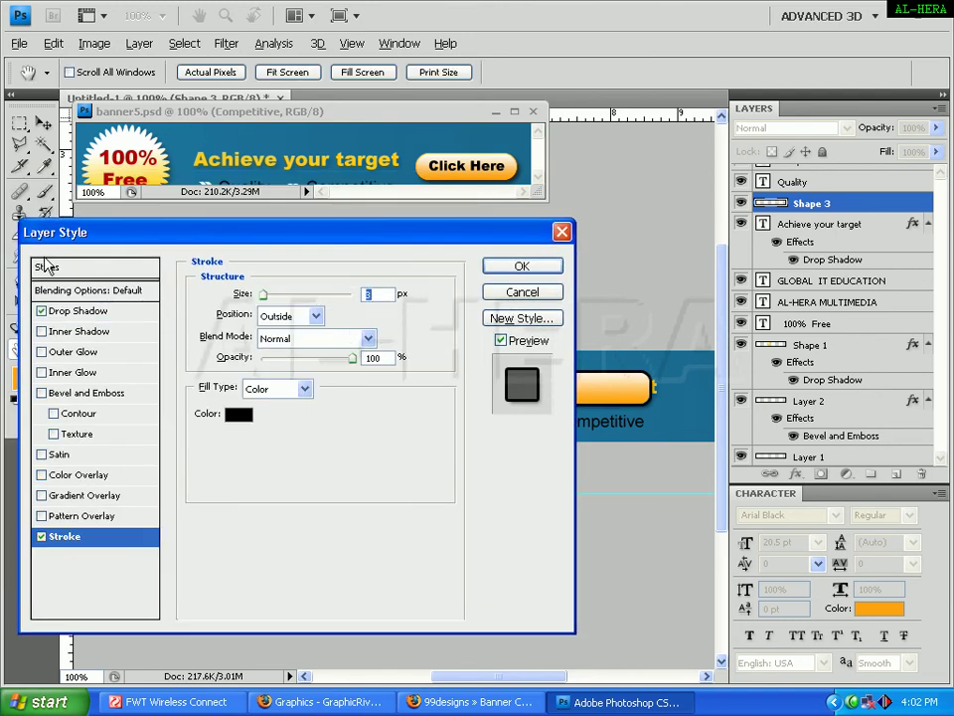
drag(320, 241, 290, 242)
click(270, 318)
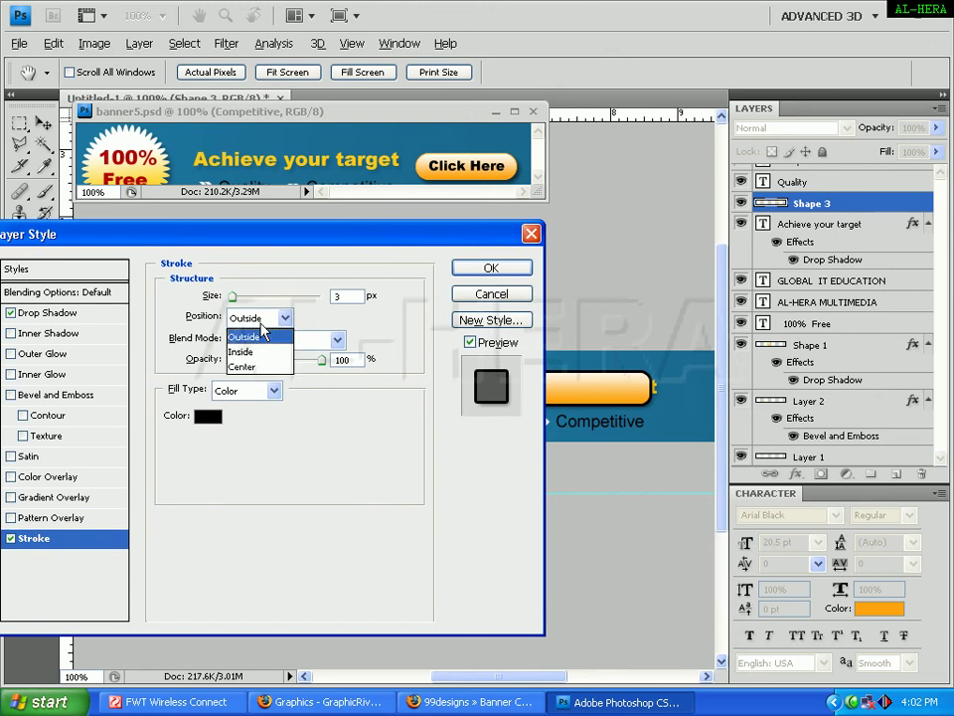
click(263, 353)
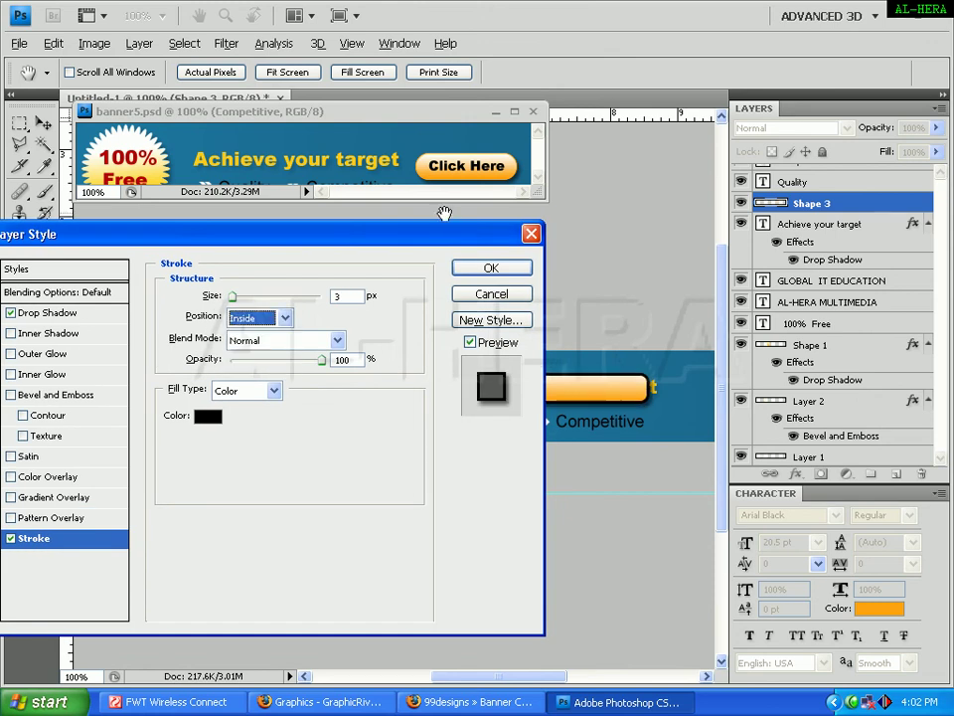
click(207, 416)
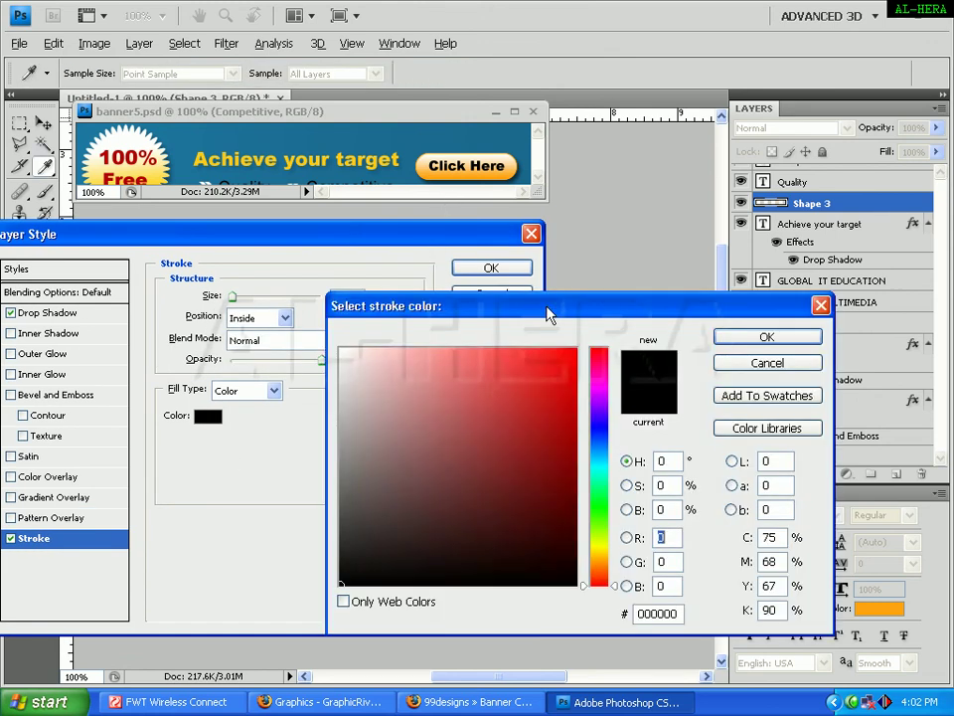
click(507, 169)
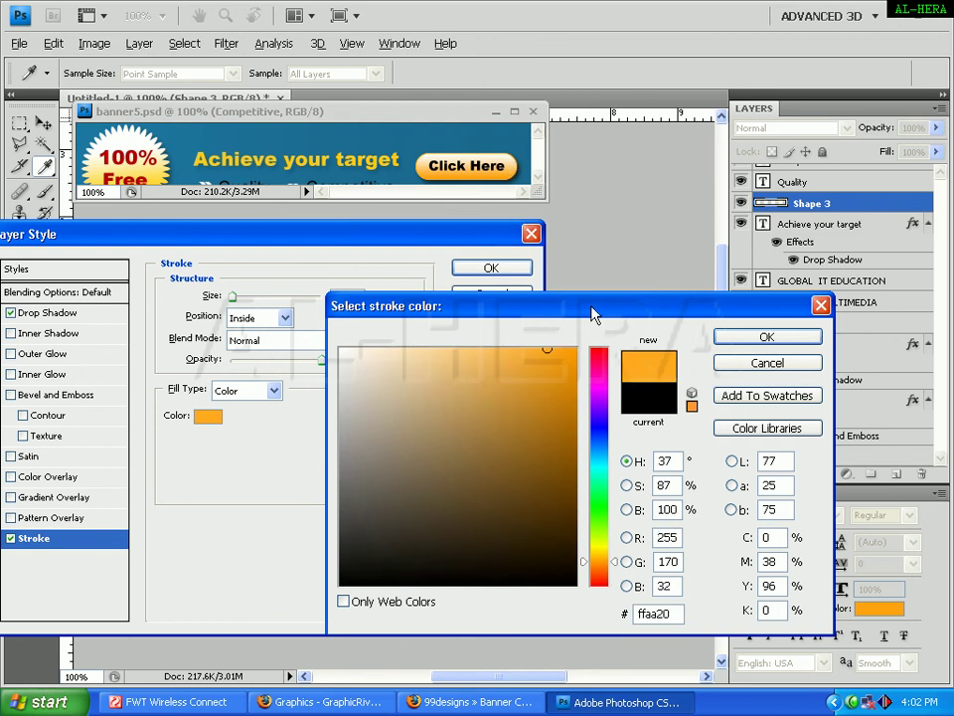
click(731, 337)
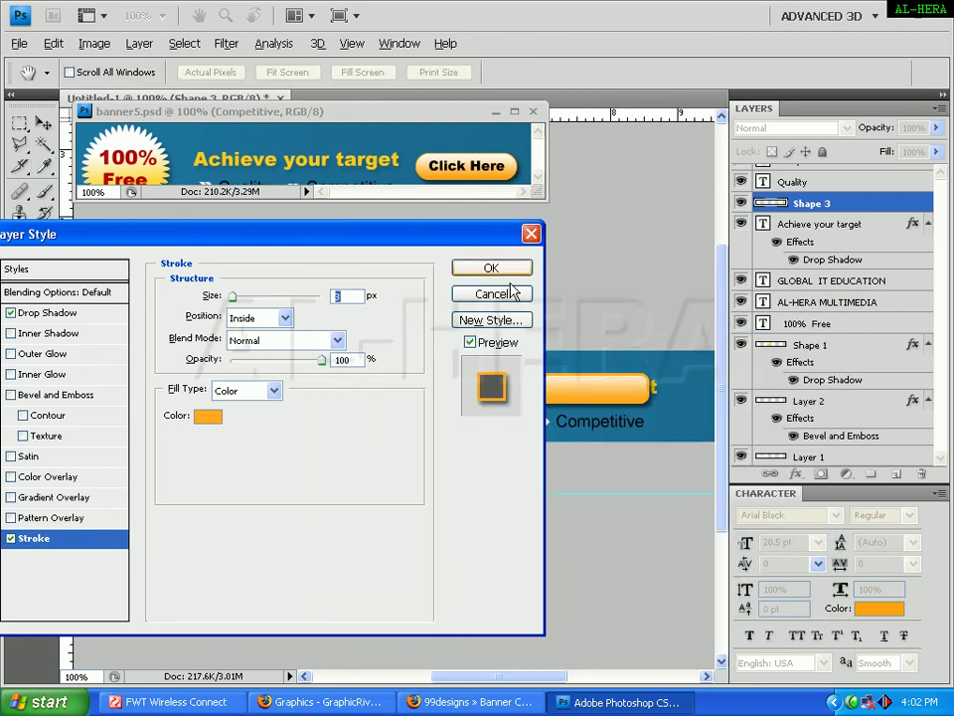
text(1)
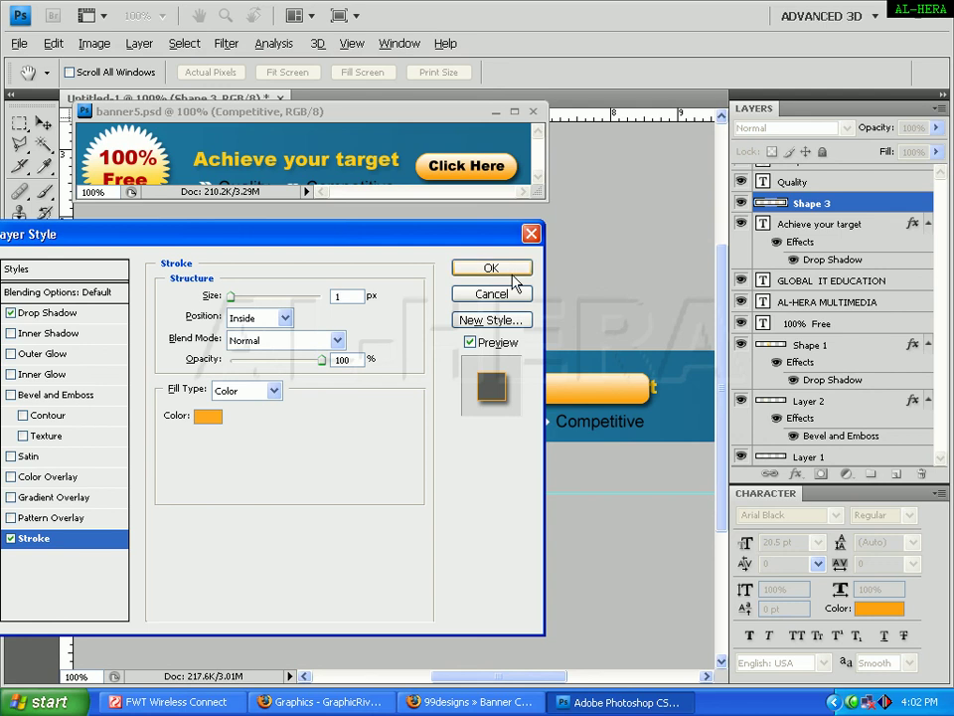
drag(298, 233, 241, 234)
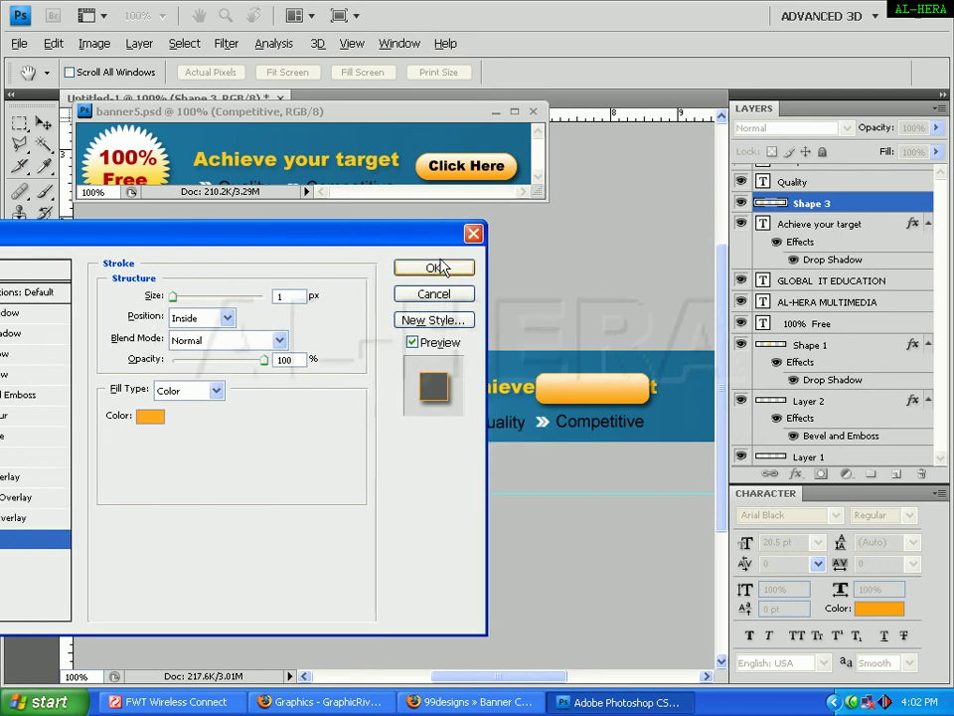
click(437, 267)
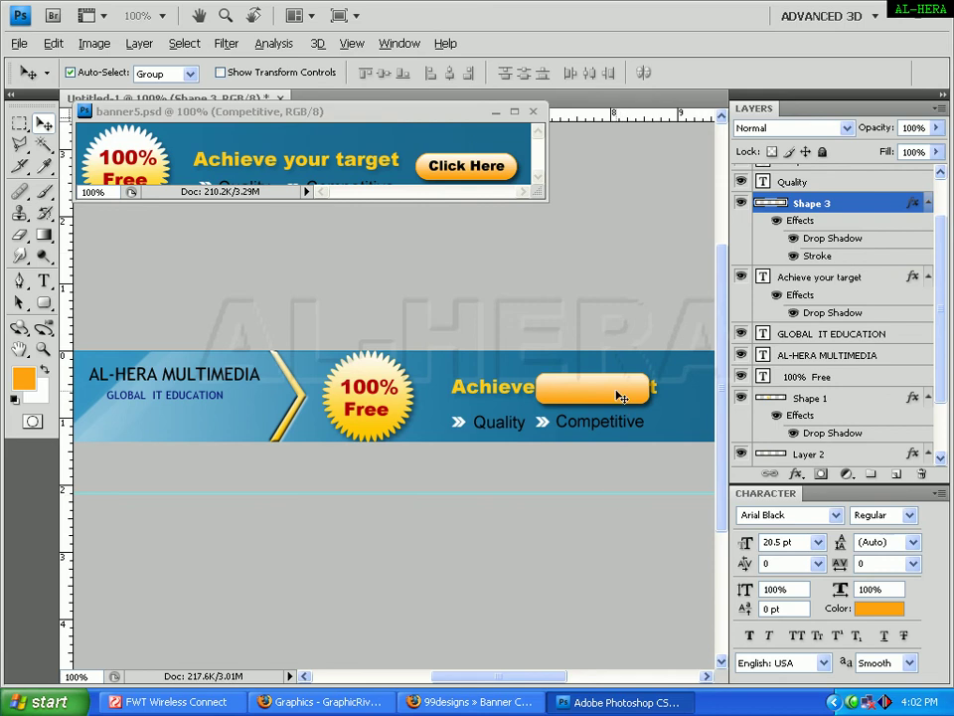
Nudge the button right and drag the Click Here text from banner5.psd onto it
drag(618, 398, 655, 401)
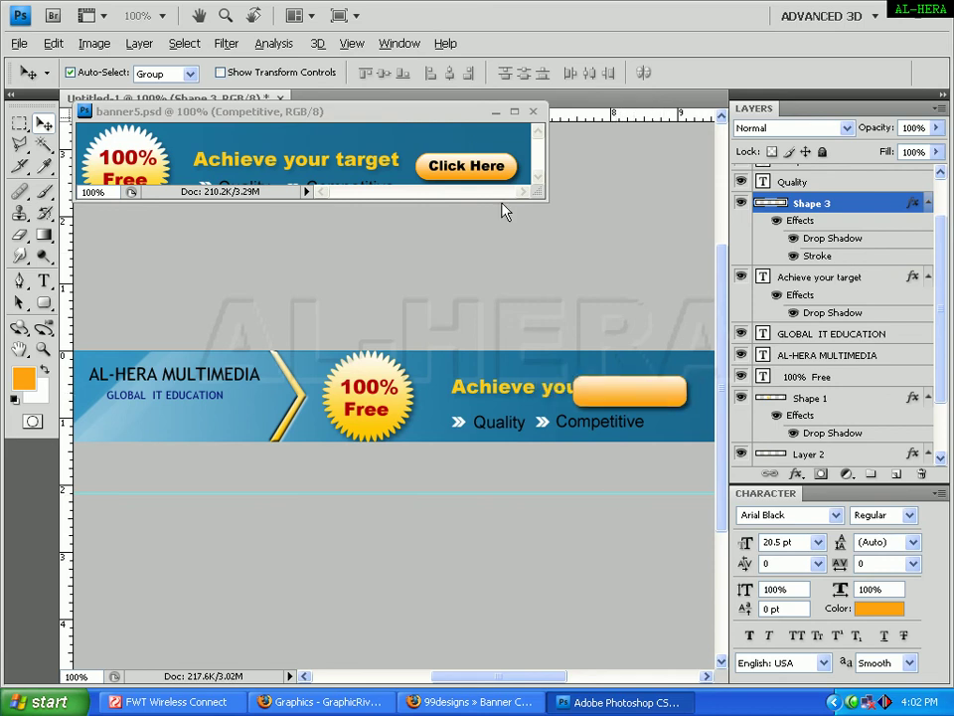
click(486, 164)
click(462, 172)
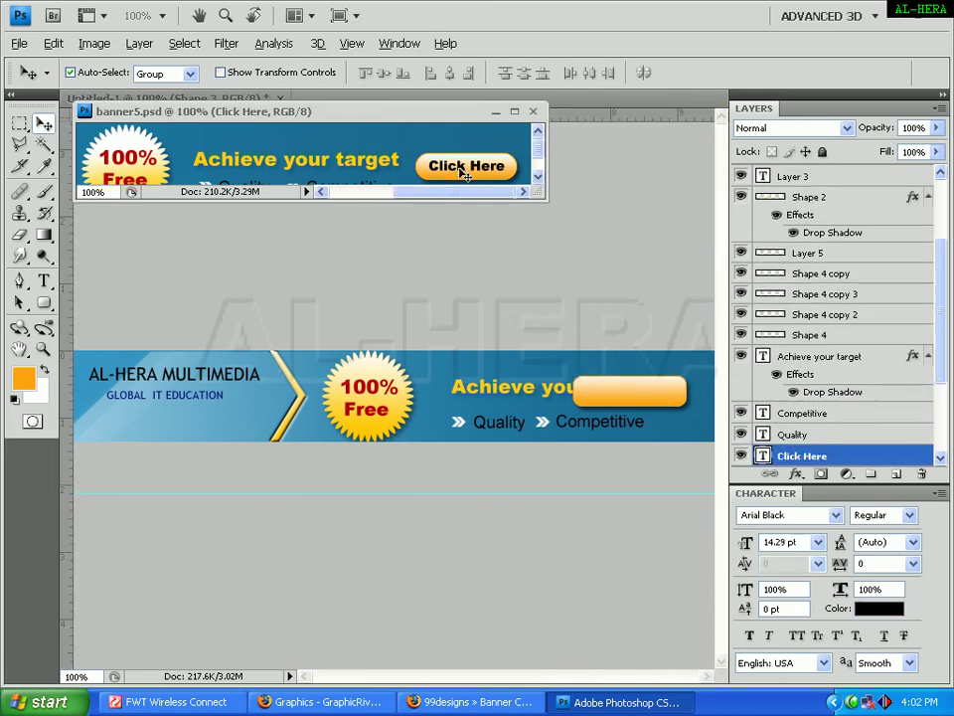
drag(462, 172, 621, 405)
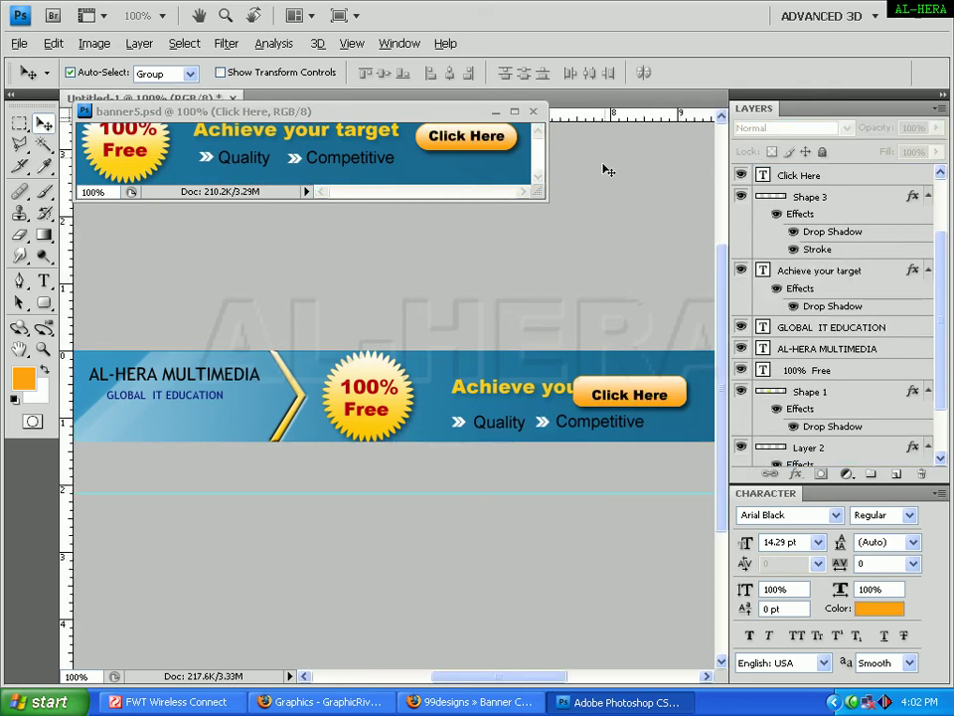
click(495, 111)
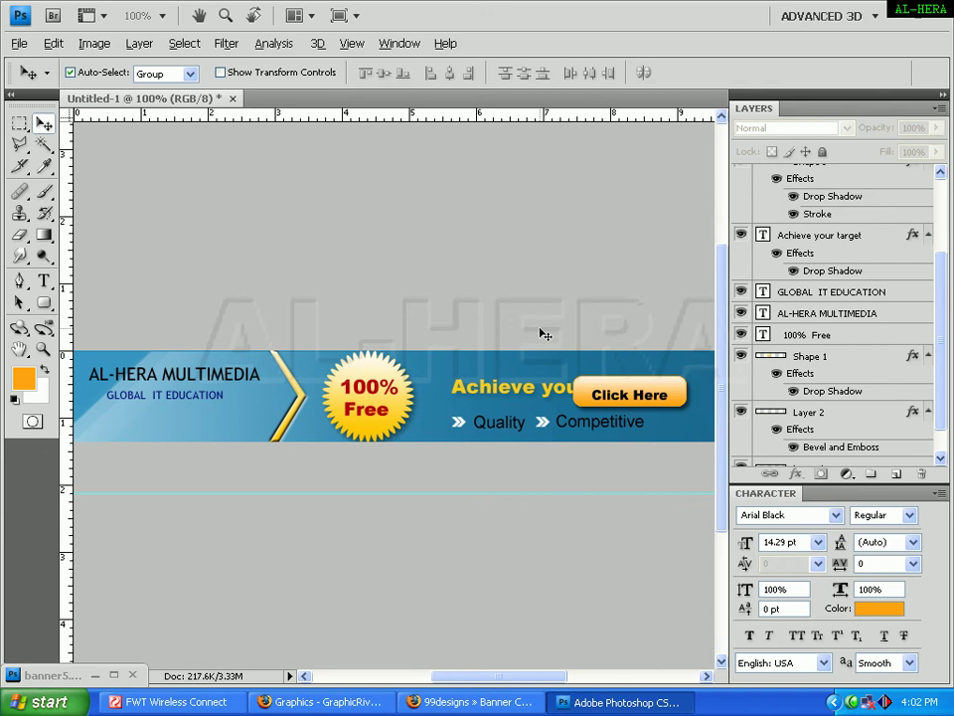
key(Tab)
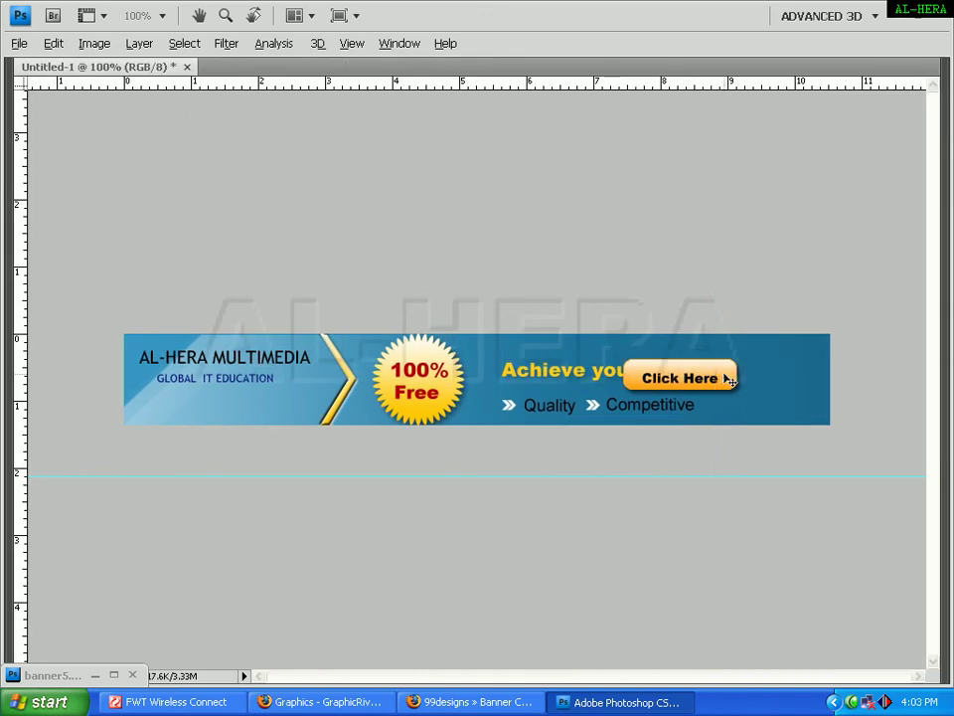
Move and shrink the orange button, then place the Click Here text on it
drag(730, 381, 807, 374)
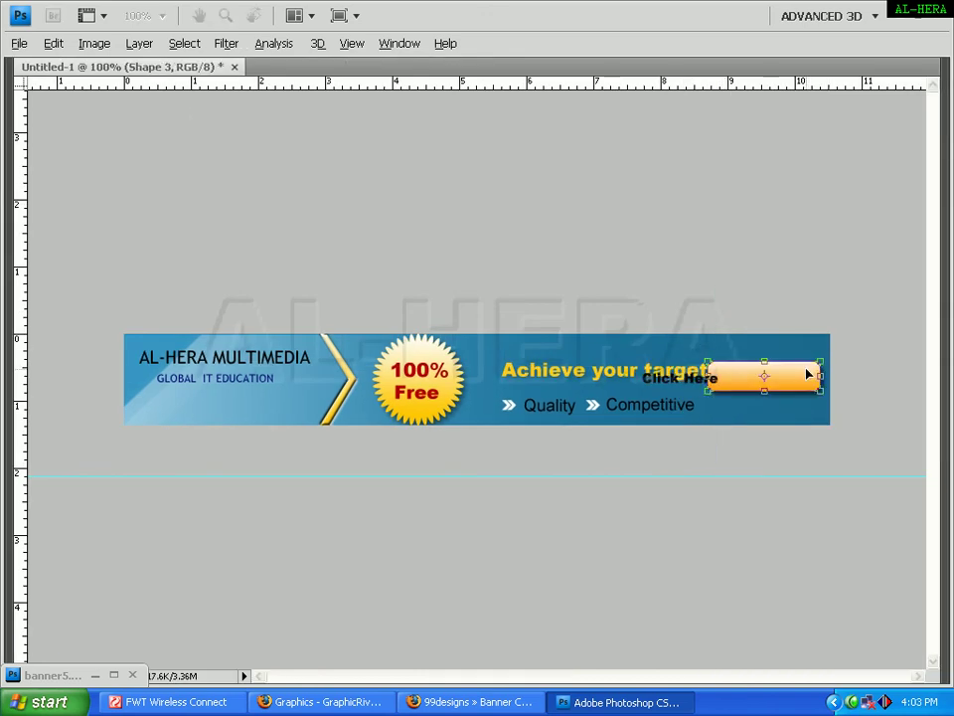
drag(818, 363, 814, 366)
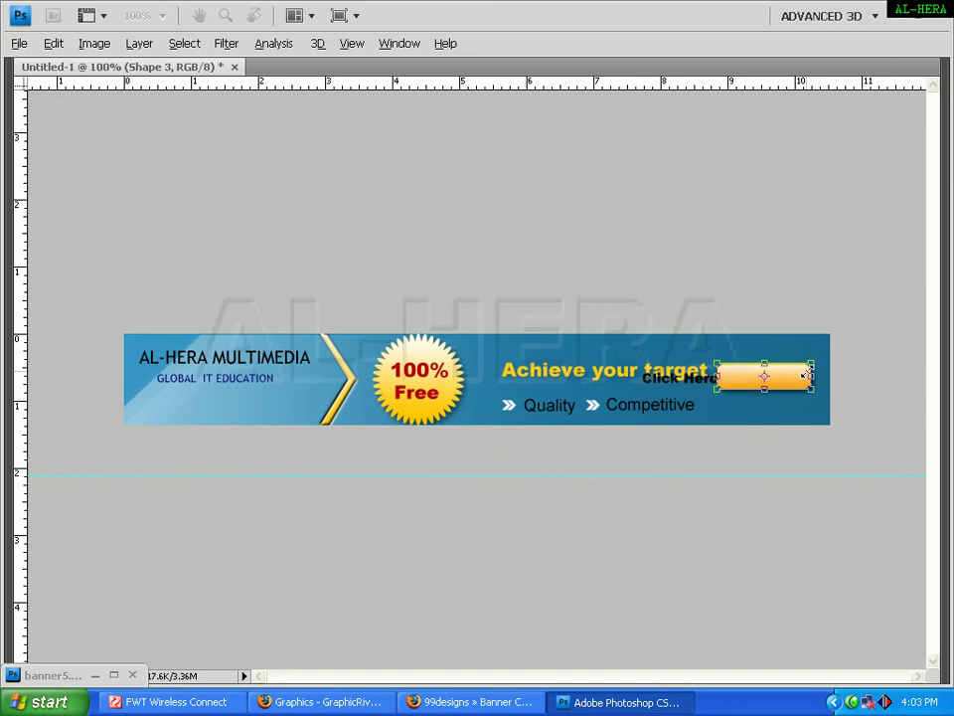
key(Return)
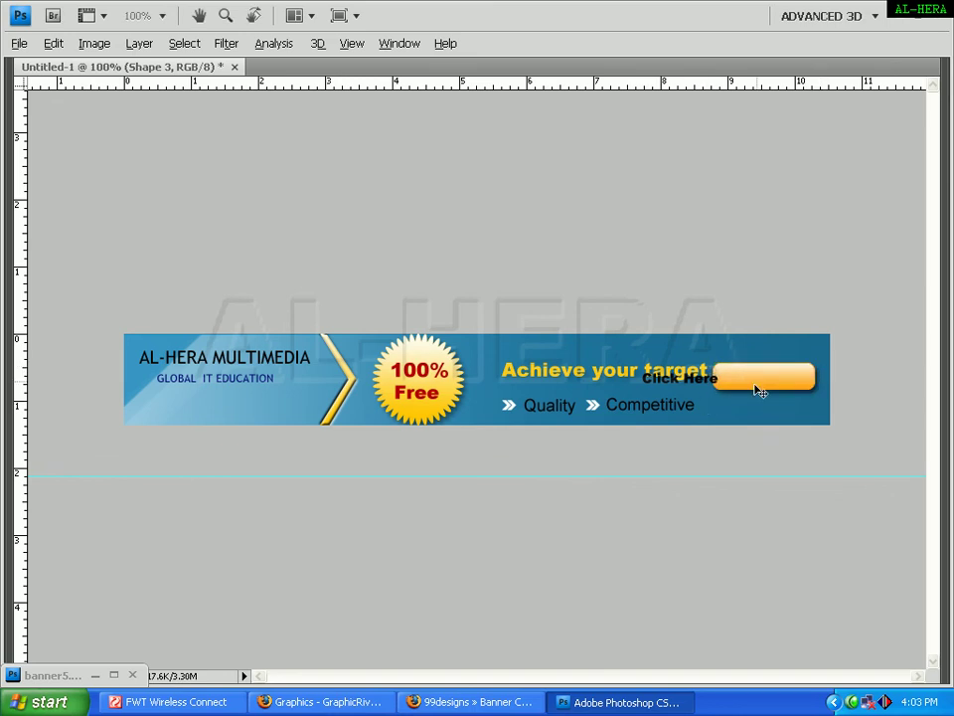
mouse_move(757, 387)
mouse_down()
mouse_move(738, 384)
mouse_move(800, 385)
mouse_up()
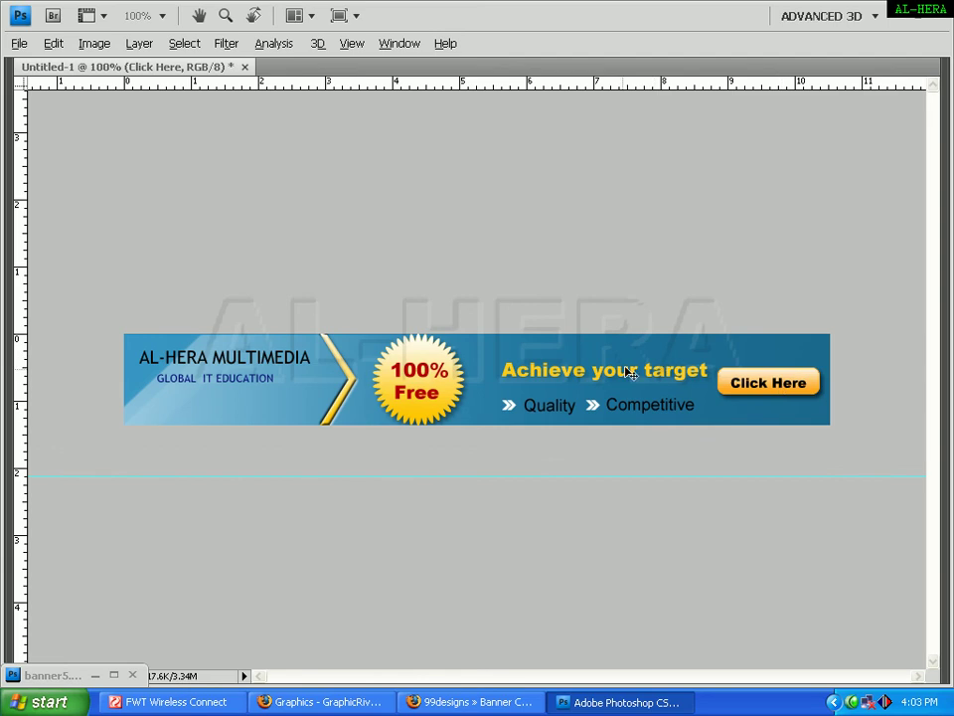
Shift the Achieve your target heading, lower the first arrow, and realign Quality beside it
drag(630, 376, 620, 367)
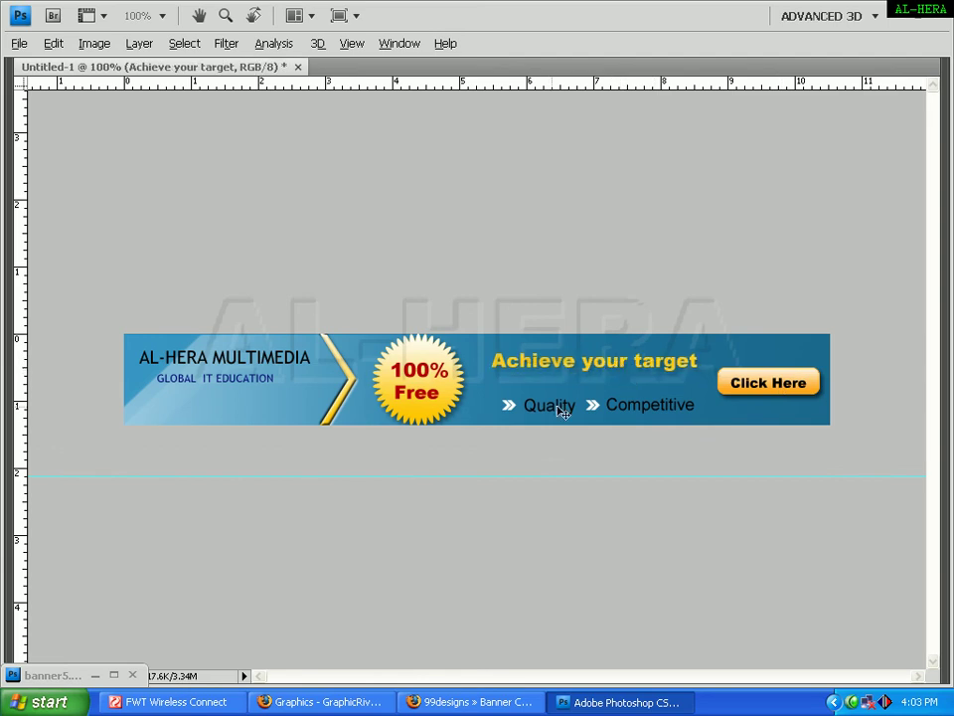
click(512, 407)
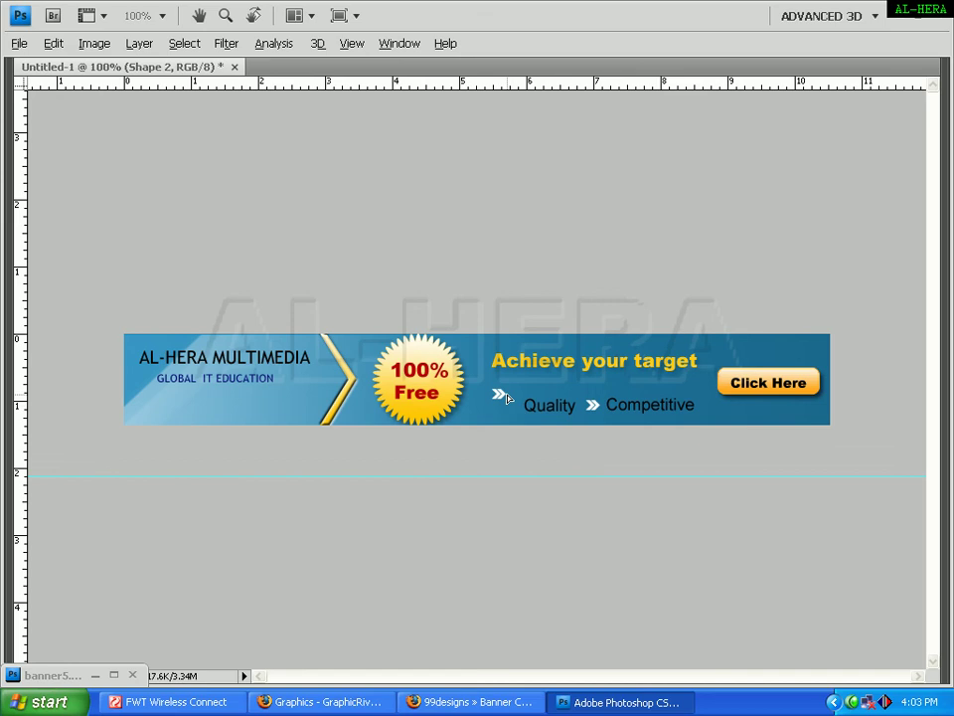
drag(507, 399, 505, 401)
click(559, 417)
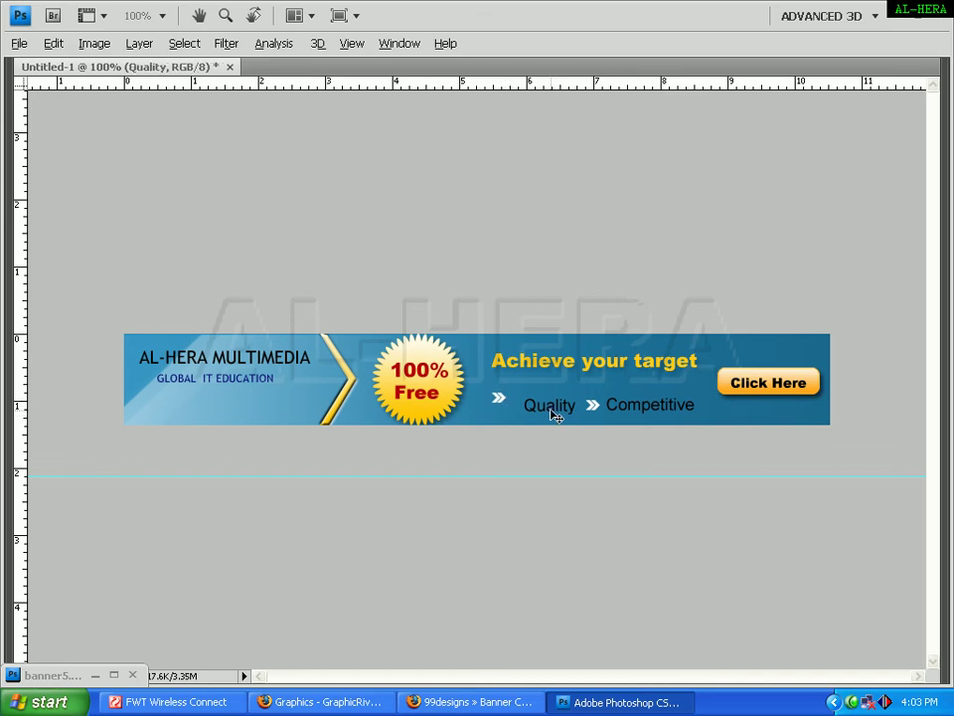
drag(551, 415, 541, 406)
key(Left)
key(Left)
key(Left)
Place the second double arrow after Quality with Competitive right after it
click(596, 409)
drag(596, 409, 574, 402)
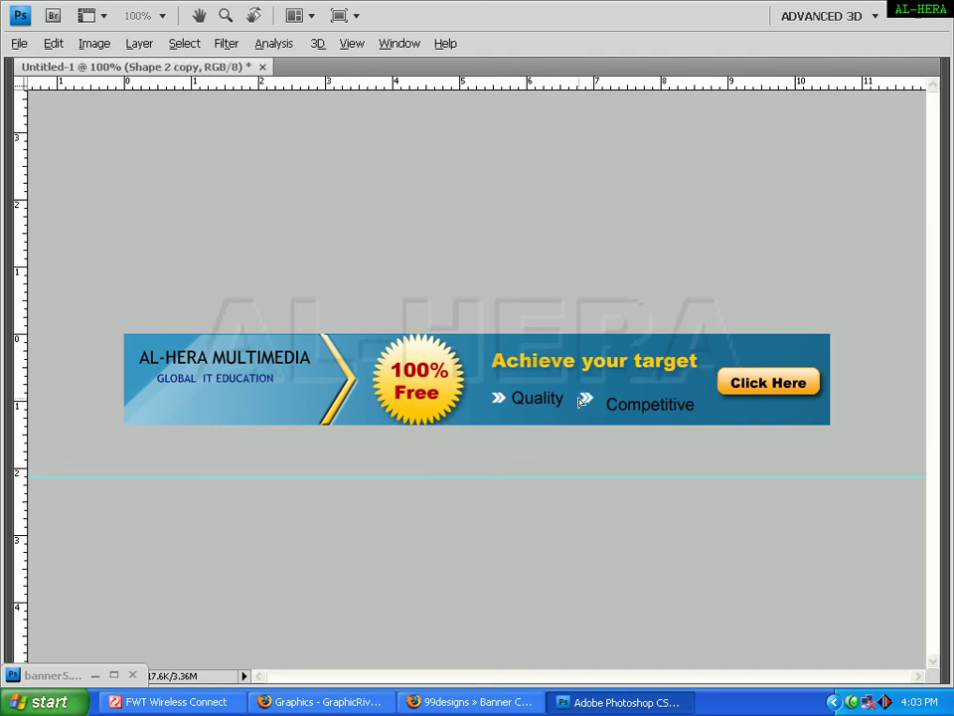
key(Right)
key(Right)
key(Right)
key(Right)
key(Right)
key(Right)
key(Right)
key(Right)
click(644, 415)
drag(646, 411, 632, 405)
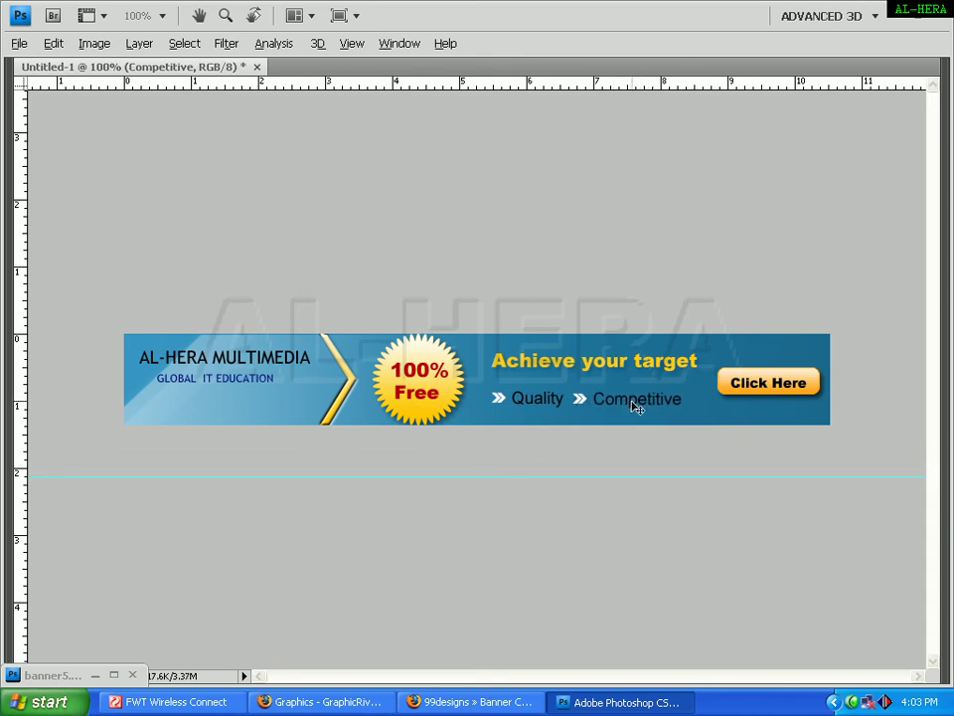
key(Tab)
key(Tab)
key(Tab)
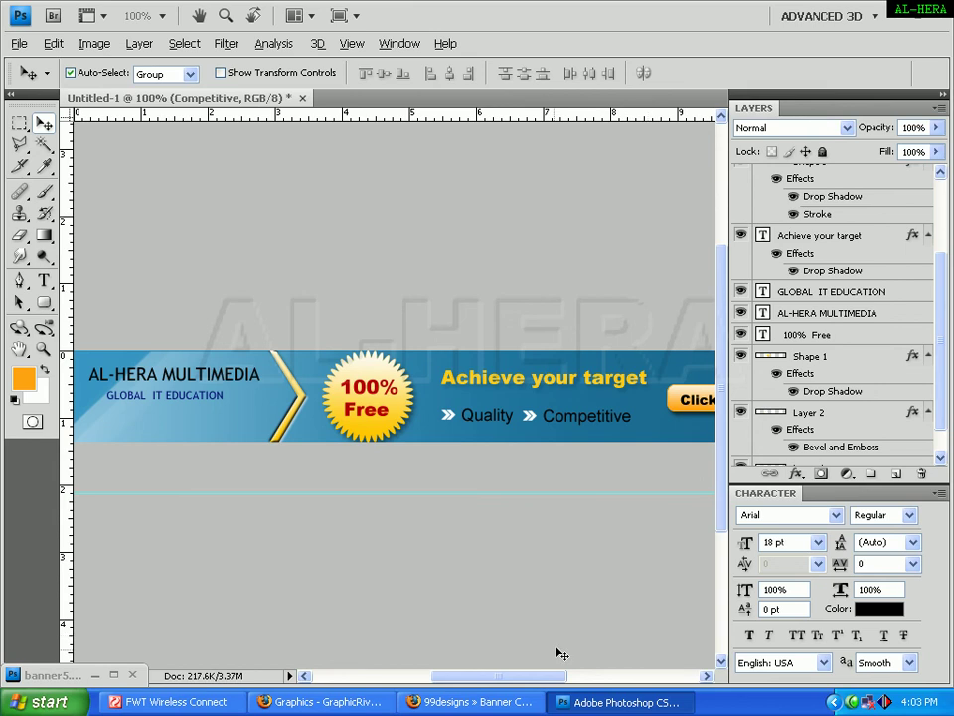
mouse_move(513, 677)
mouse_down()
mouse_move(598, 681)
mouse_move(522, 677)
mouse_up()
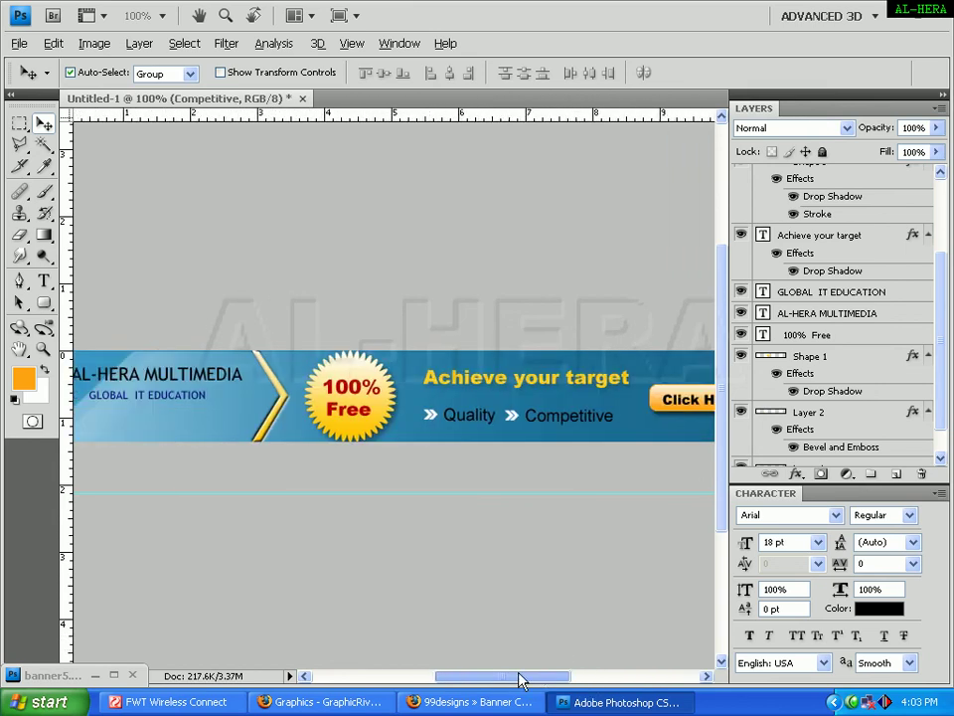